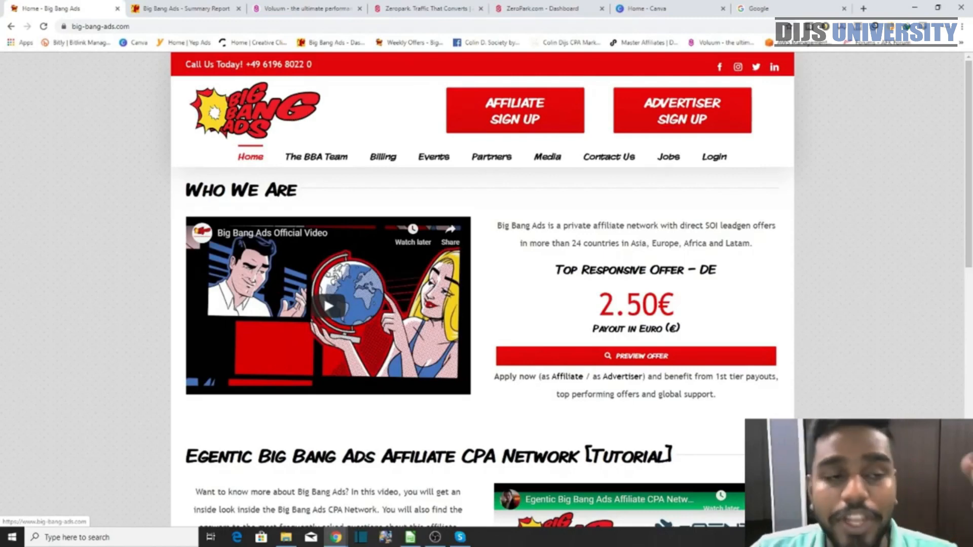
Look over the Voluum campaign tracker alongside the Zeropark traffic source website.
click(286, 11)
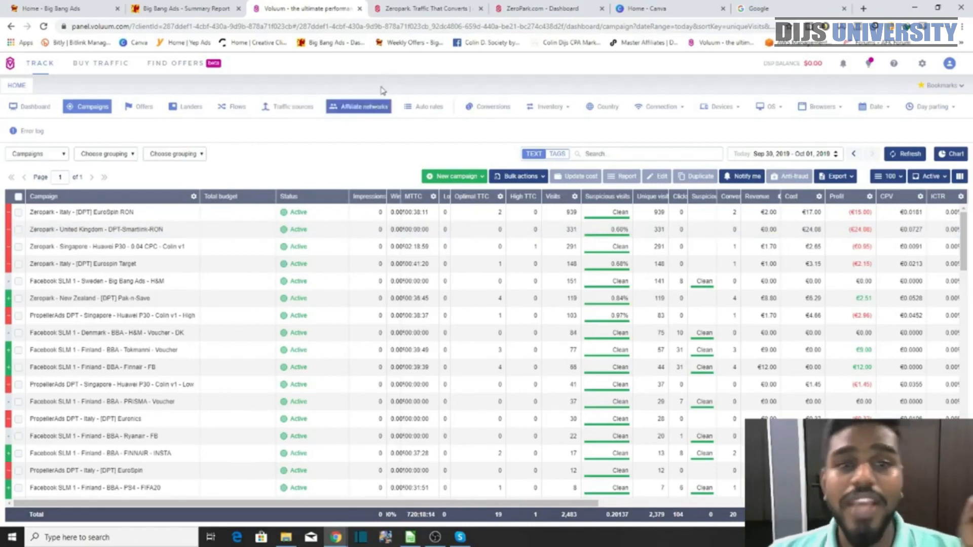
click(393, 7)
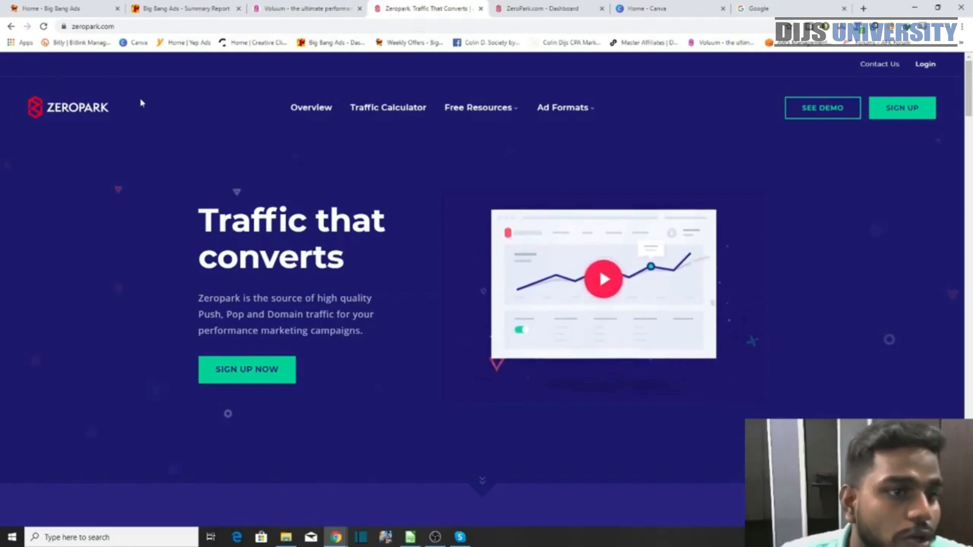
click(302, 14)
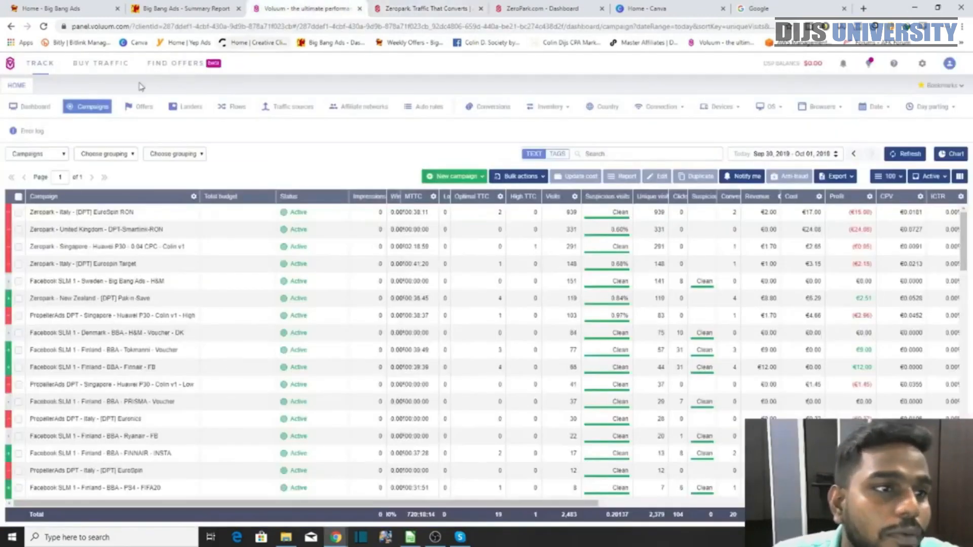
click(420, 6)
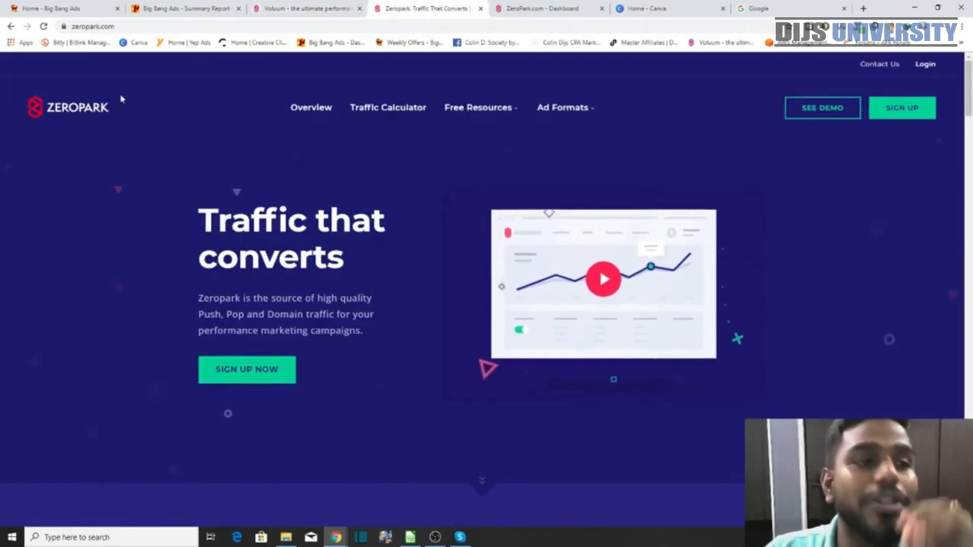
click(302, 14)
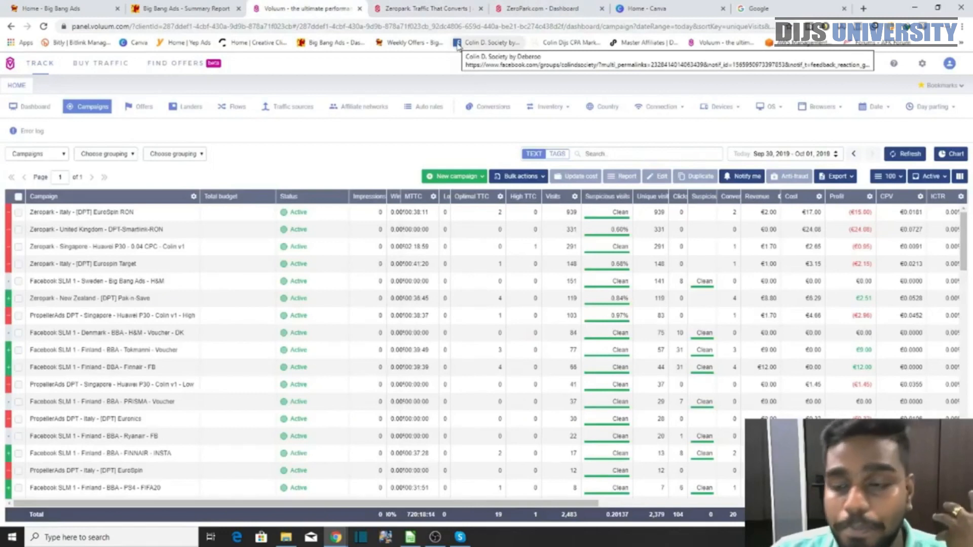
click(462, 7)
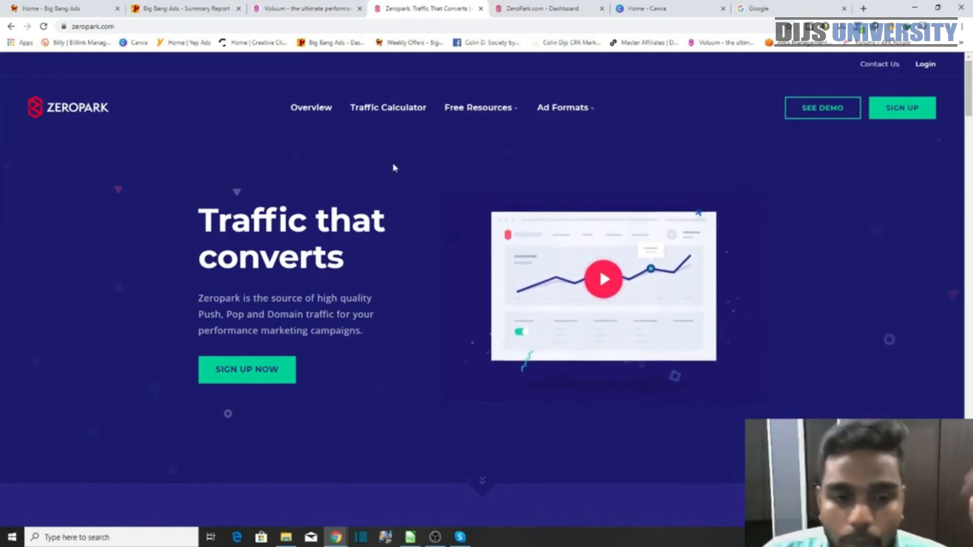
Look through the open Canva, Google, Big Bang Ads, Voluum and Zeropark pages to review the tools for the campaign.
click(675, 8)
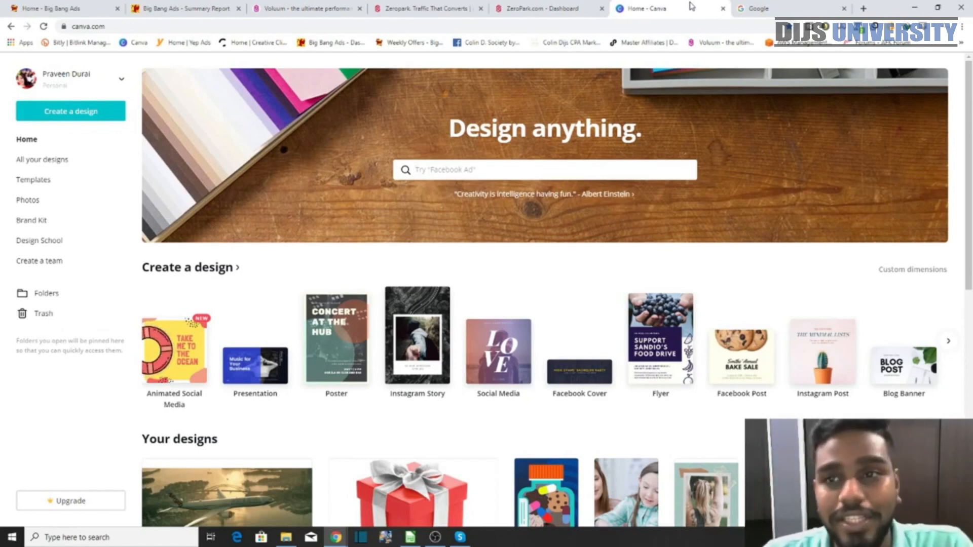
click(770, 8)
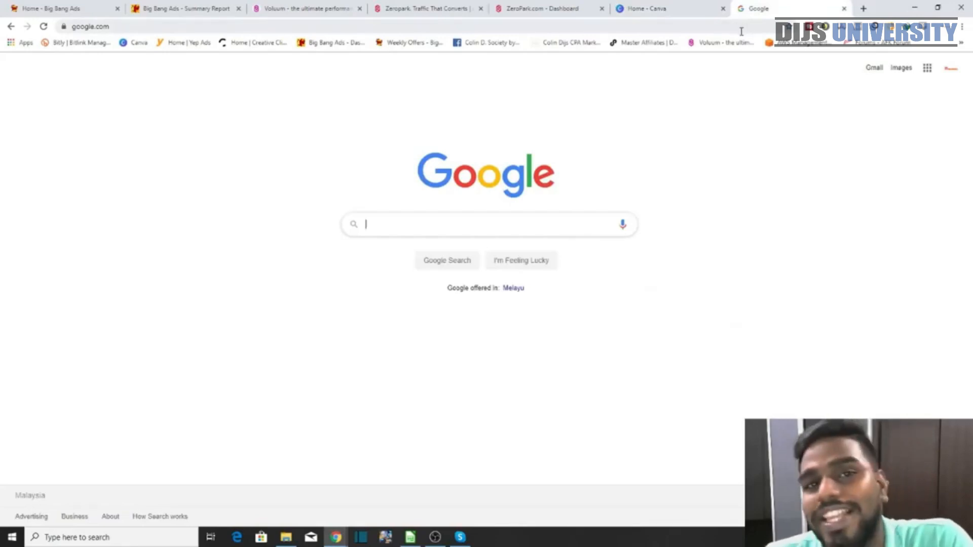
click(57, 4)
click(261, 7)
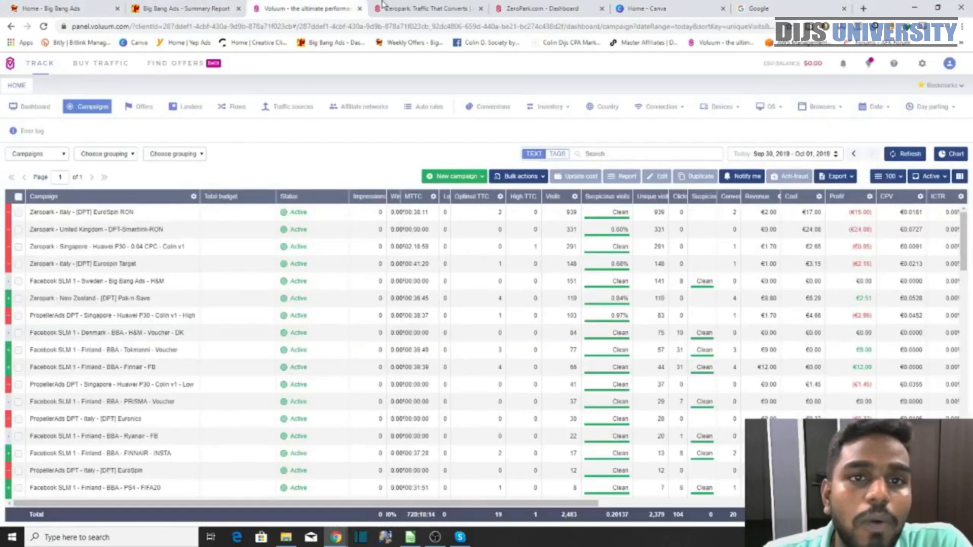
click(434, 4)
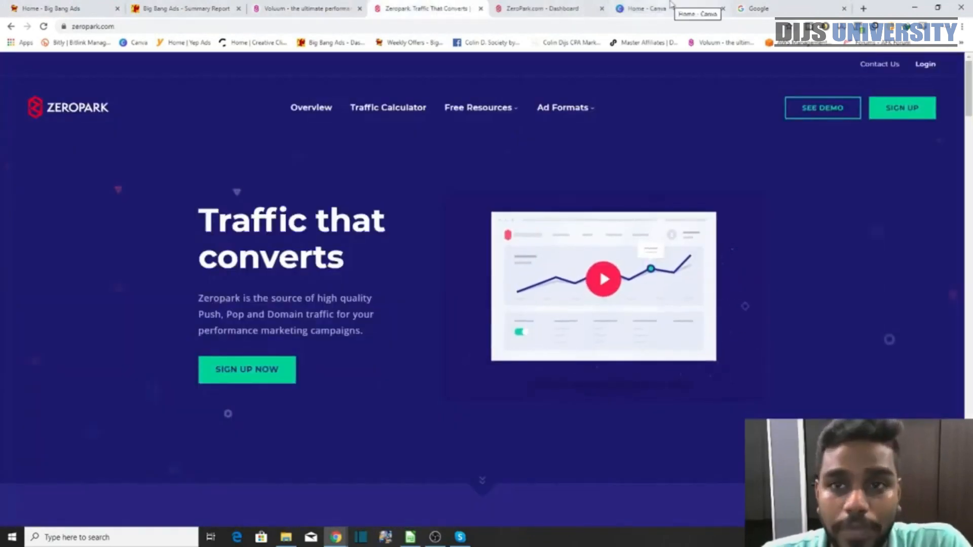
click(671, 4)
click(784, 6)
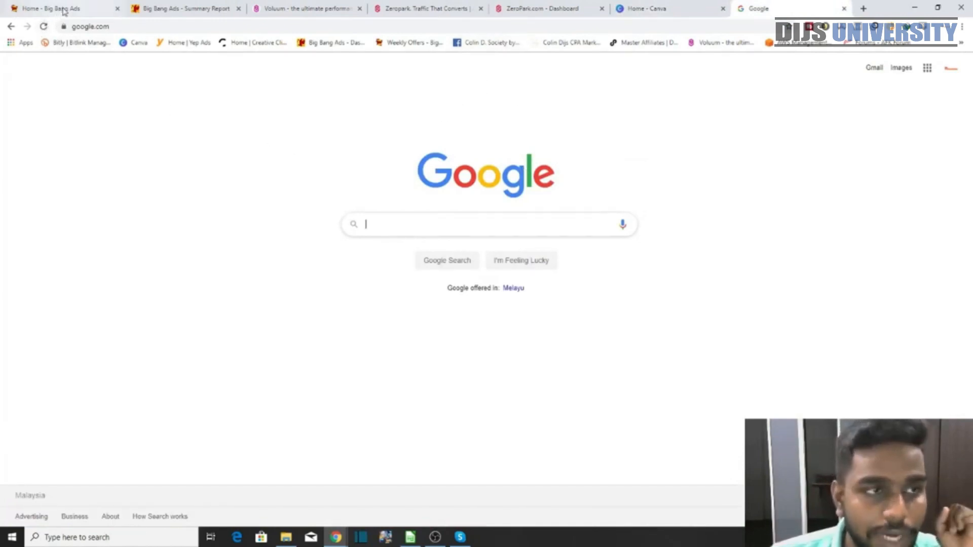
Close the Big Bang Ads home page and open My Live Offers in the affiliate account.
click(89, 6)
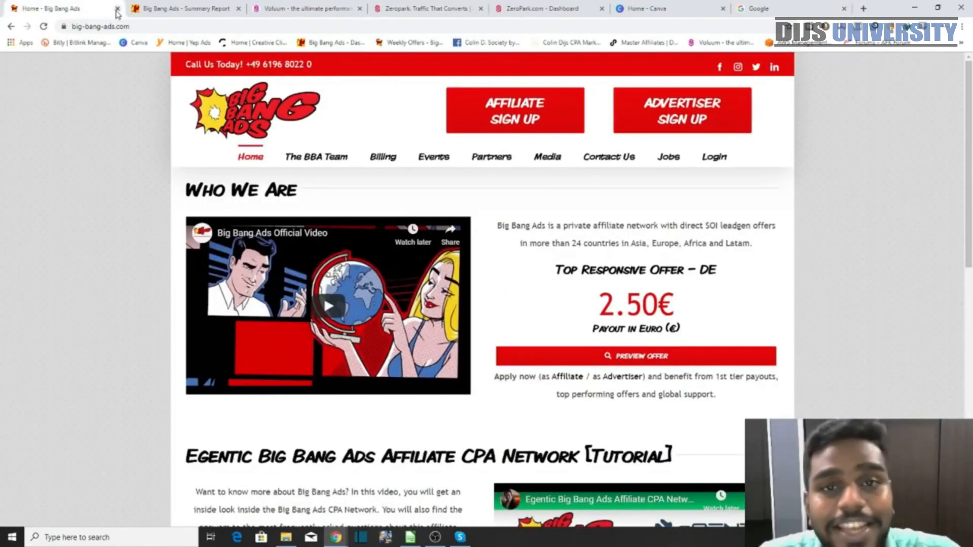
click(117, 10)
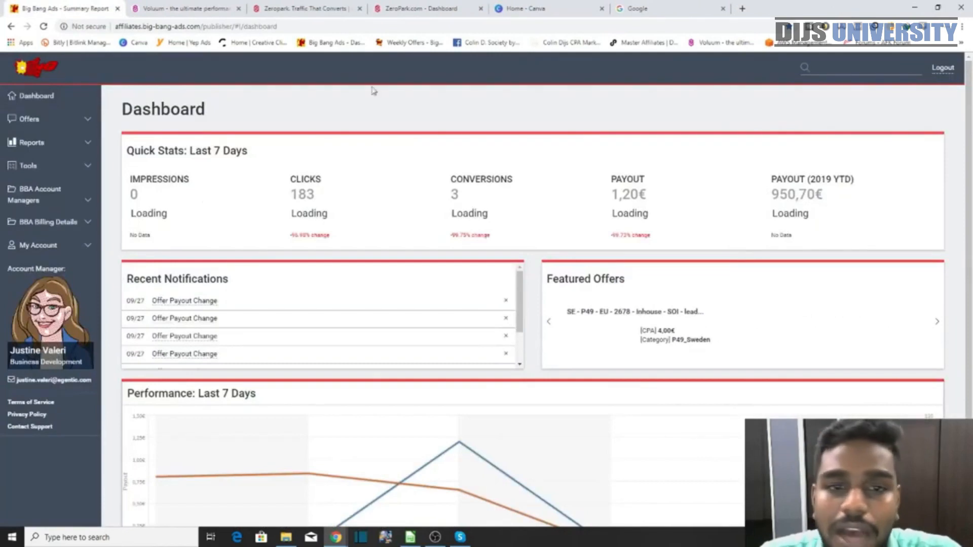
click(43, 119)
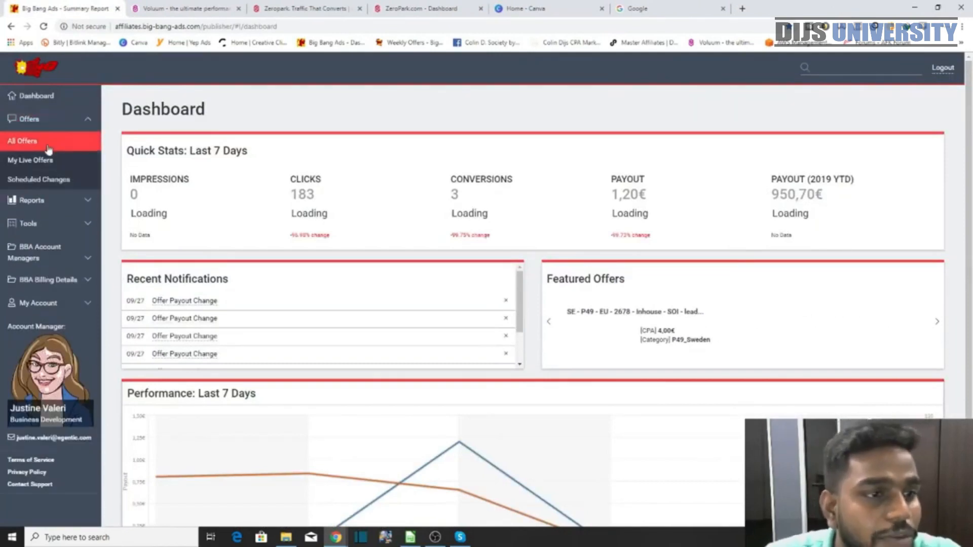
click(50, 161)
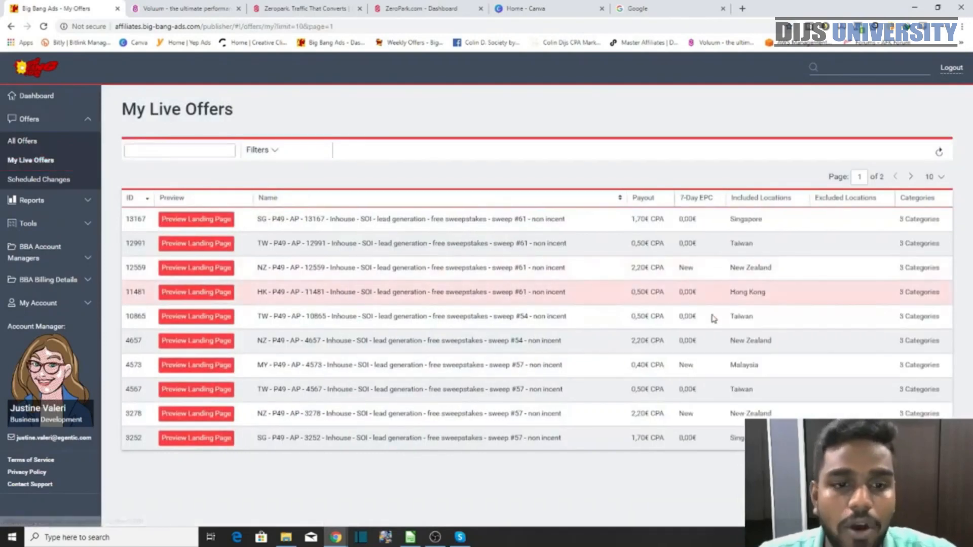
Browse the live offers, open Malaysian offer 4573 (sweep #57) and look through its available landing pages.
click(911, 177)
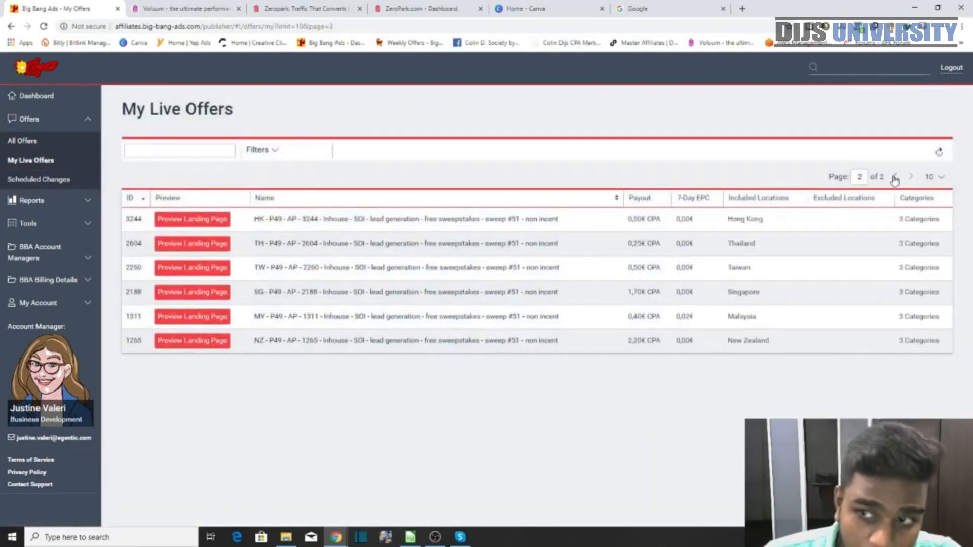
click(896, 177)
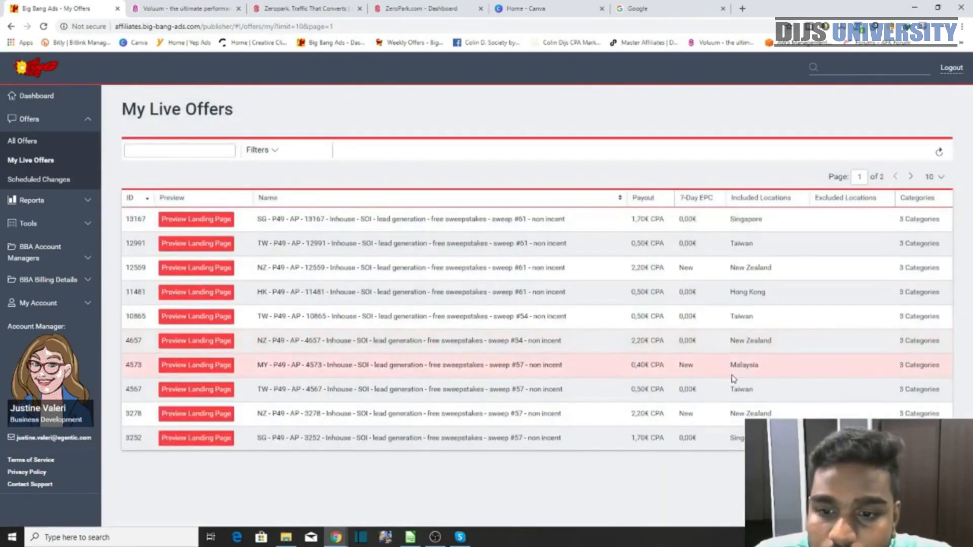
click(495, 365)
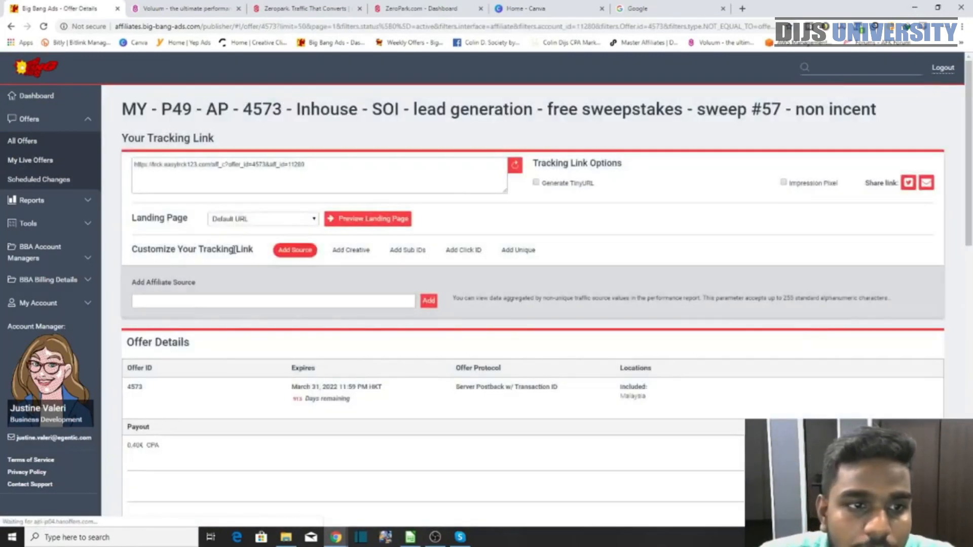
click(292, 219)
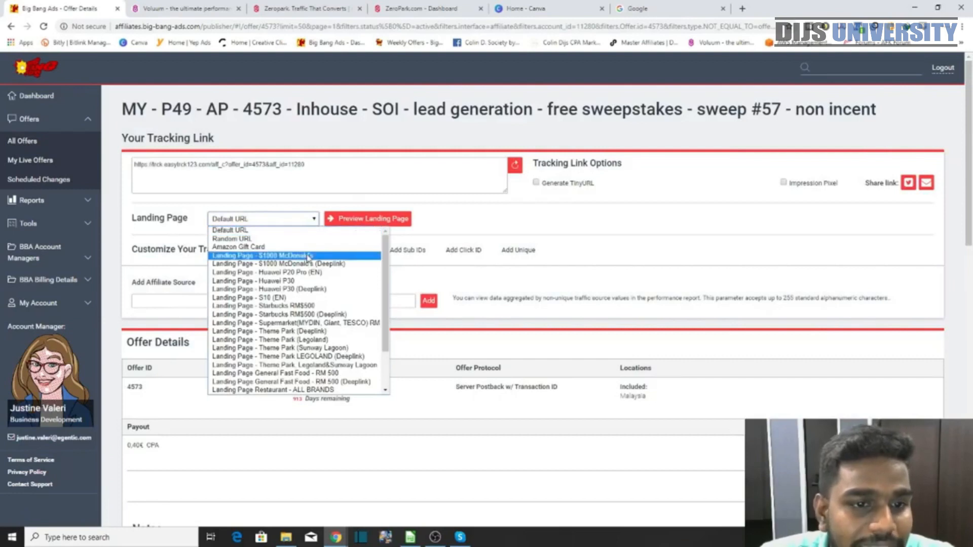
mouse_move(386, 272)
mouse_down()
mouse_move(379, 324)
mouse_move(385, 261)
mouse_up()
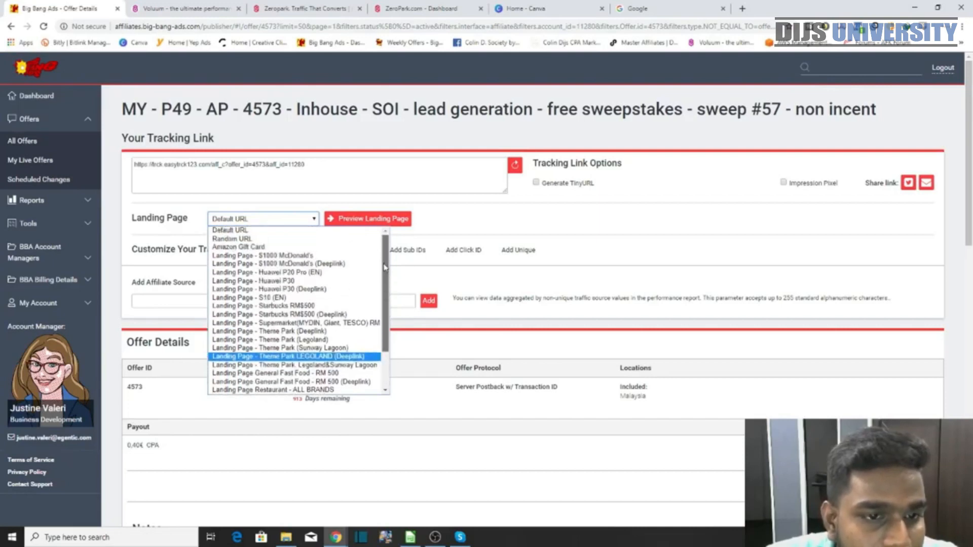
Return to My Live Offers and open Malaysian offer 1311 (sweep #51) from page 2.
click(30, 119)
click(53, 167)
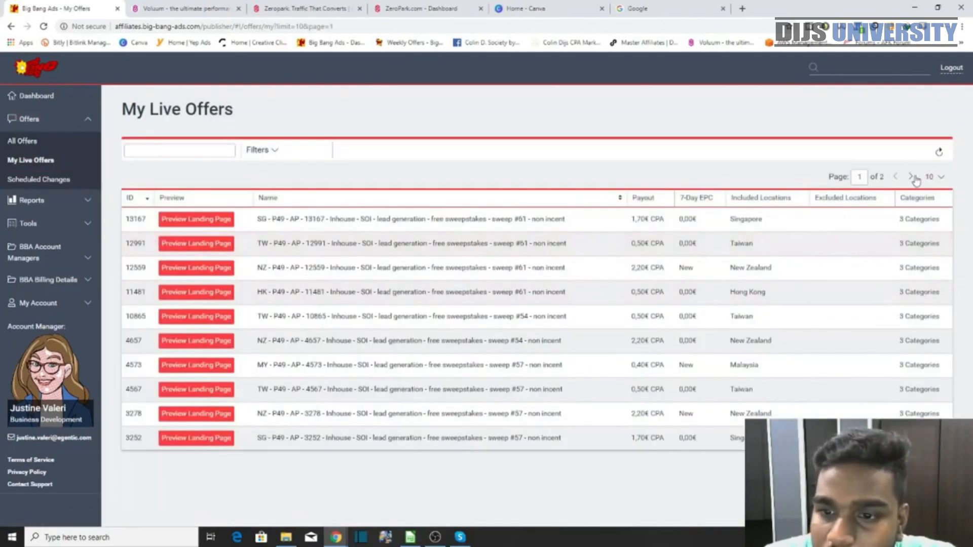
click(913, 178)
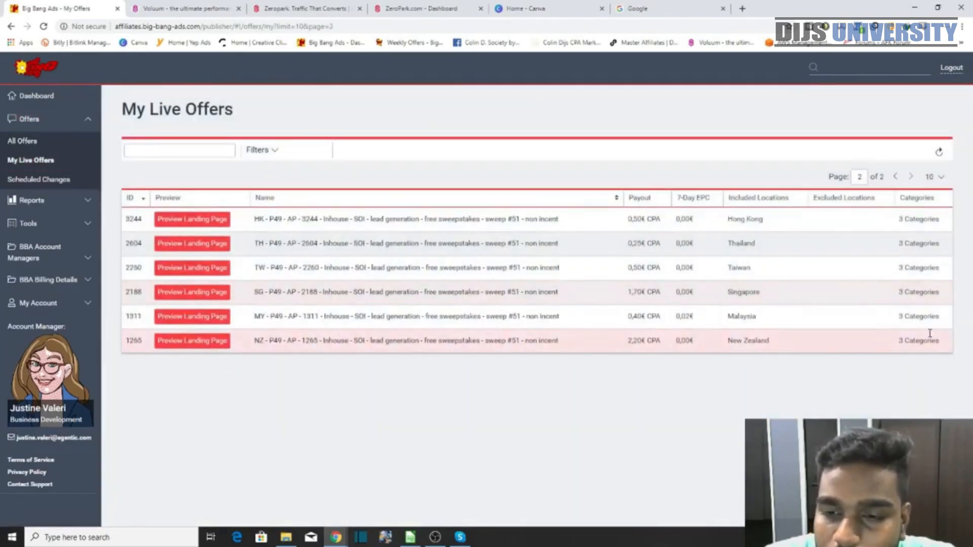
click(462, 318)
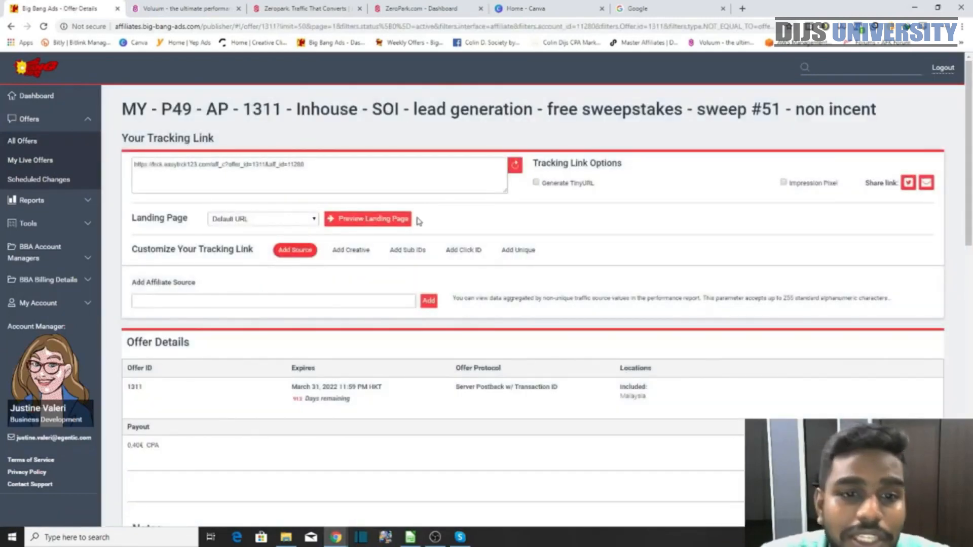
Set the offer's landing page to Apple - iPad Air 2 (DEEPLINK), preview it and close the preview.
click(315, 220)
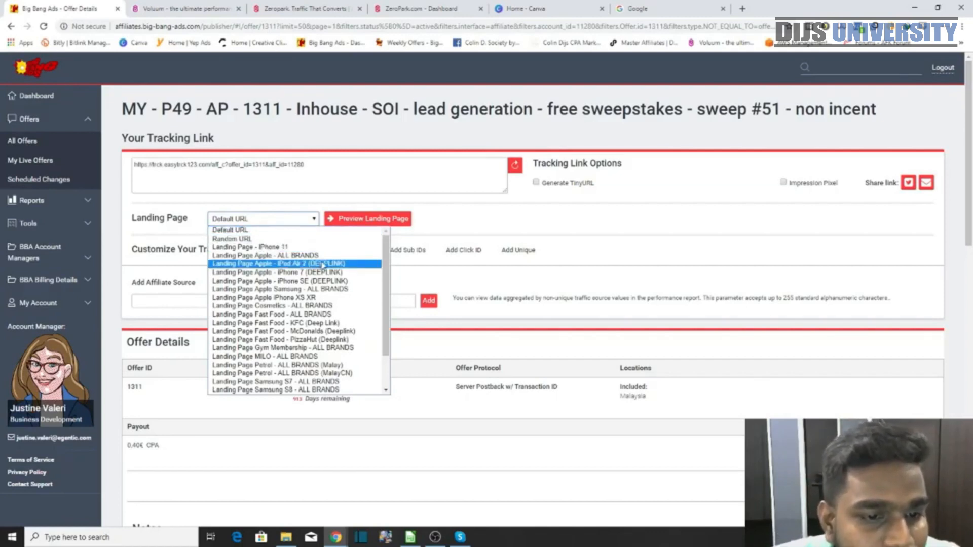
scroll(324, 309, down, 1)
scroll(349, 332, up, 1)
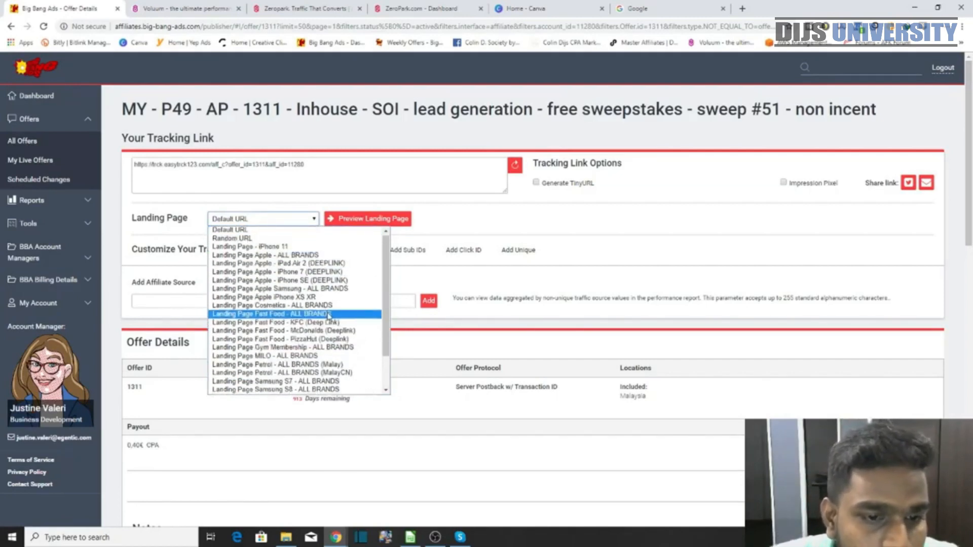
click(328, 265)
click(351, 221)
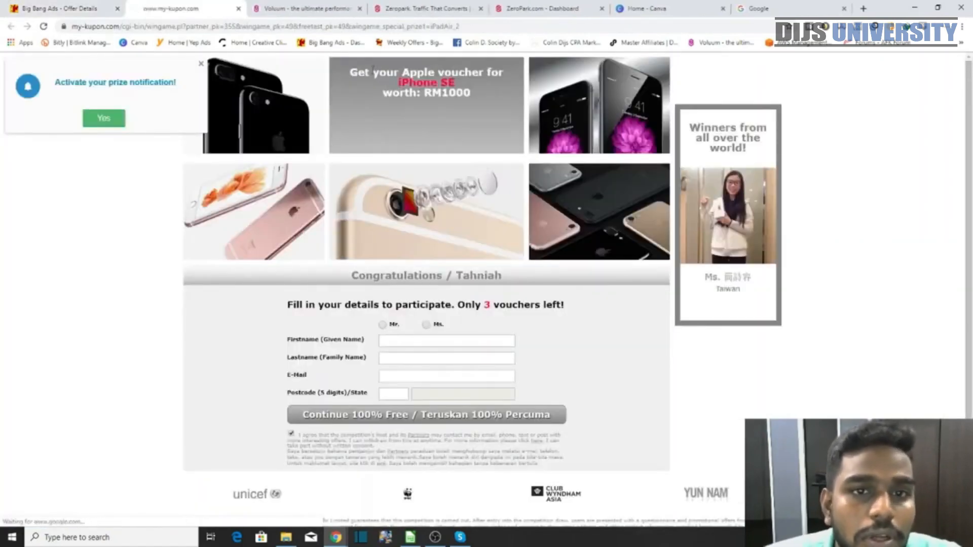
drag(374, 73, 485, 85)
click(483, 98)
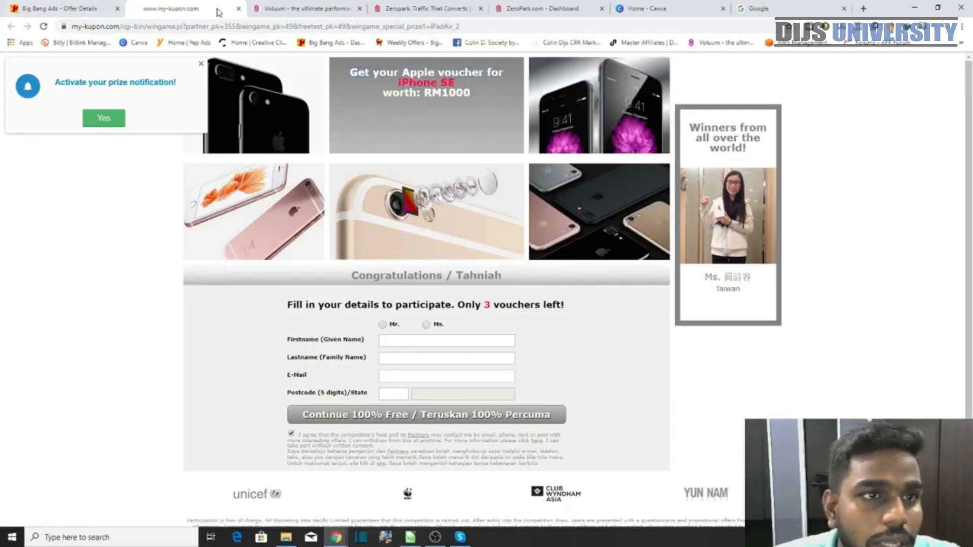
click(238, 8)
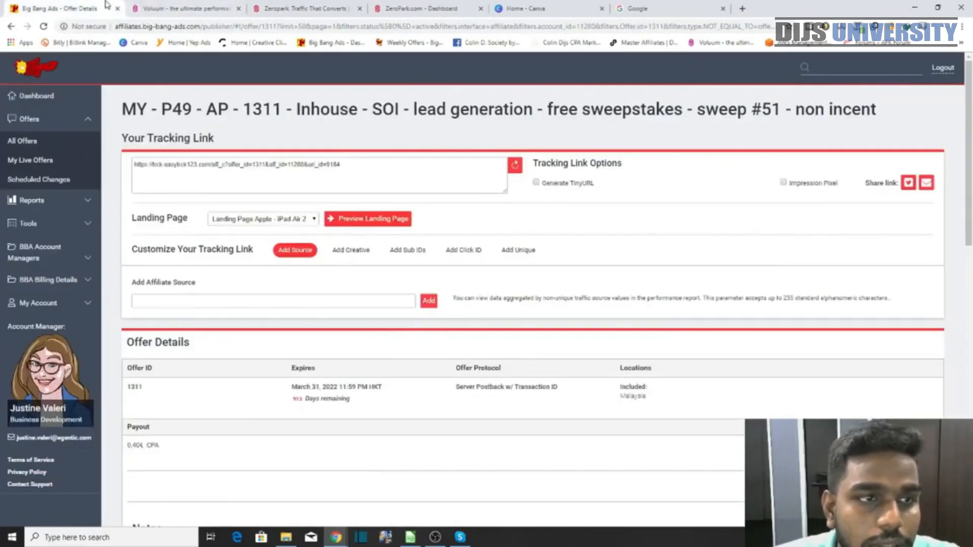
Preview the iPad Air 2 landing page again to check the prize named in its headline, and close it.
click(378, 220)
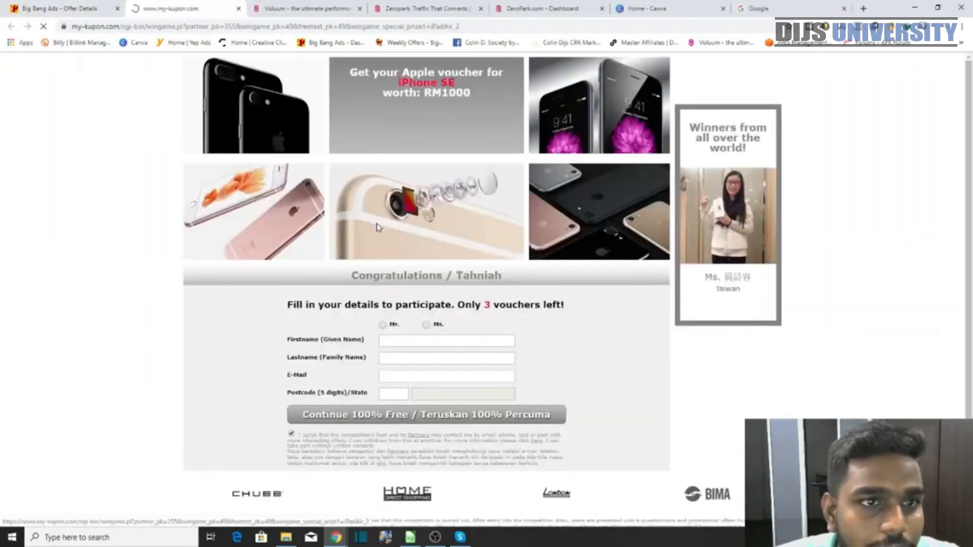
double_click(448, 83)
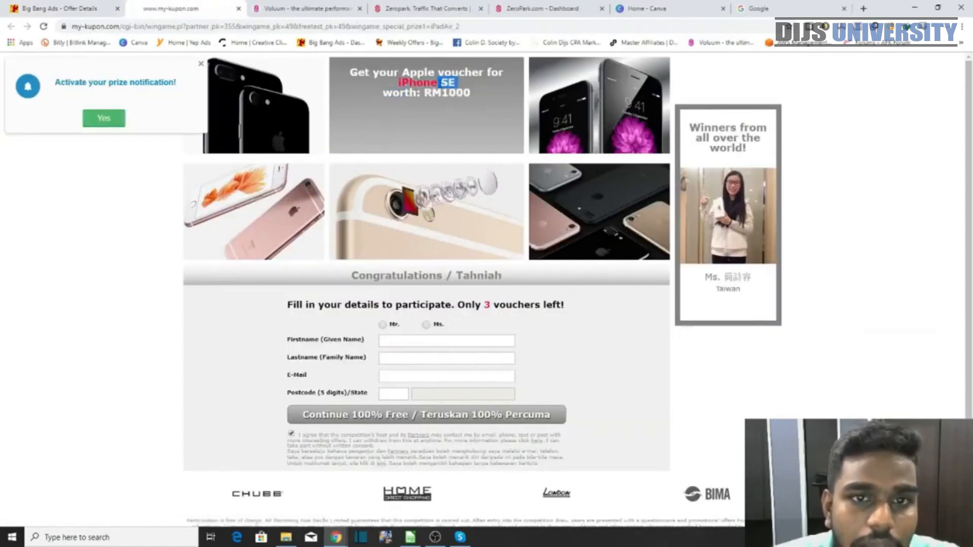
click(452, 114)
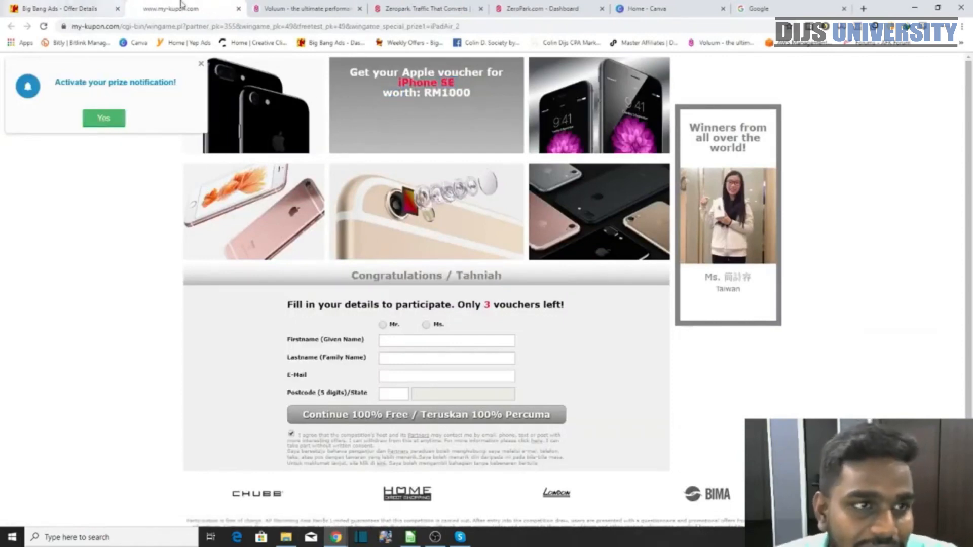
click(238, 8)
Set the offer's landing page to Apple iPhone XS XR and open its preview.
click(313, 219)
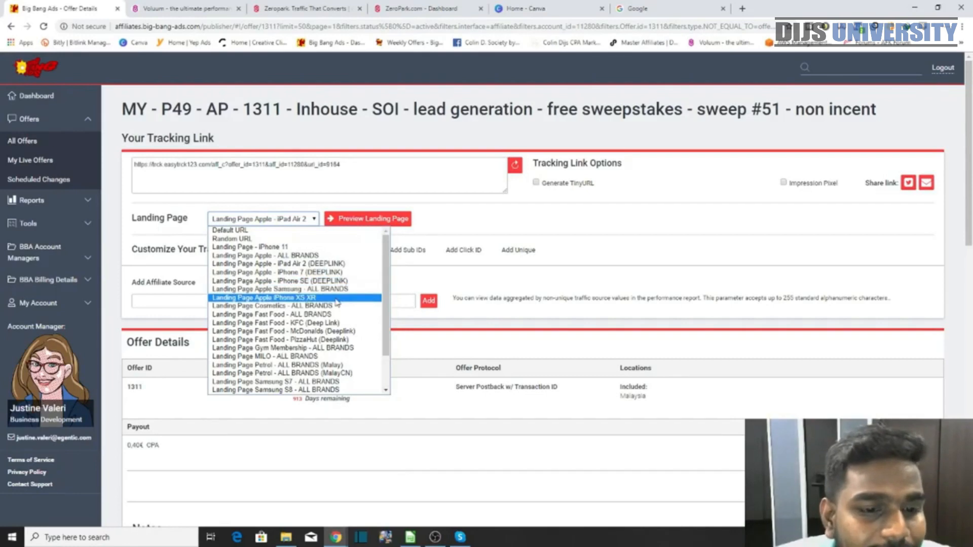
scroll(336, 303, down, 3)
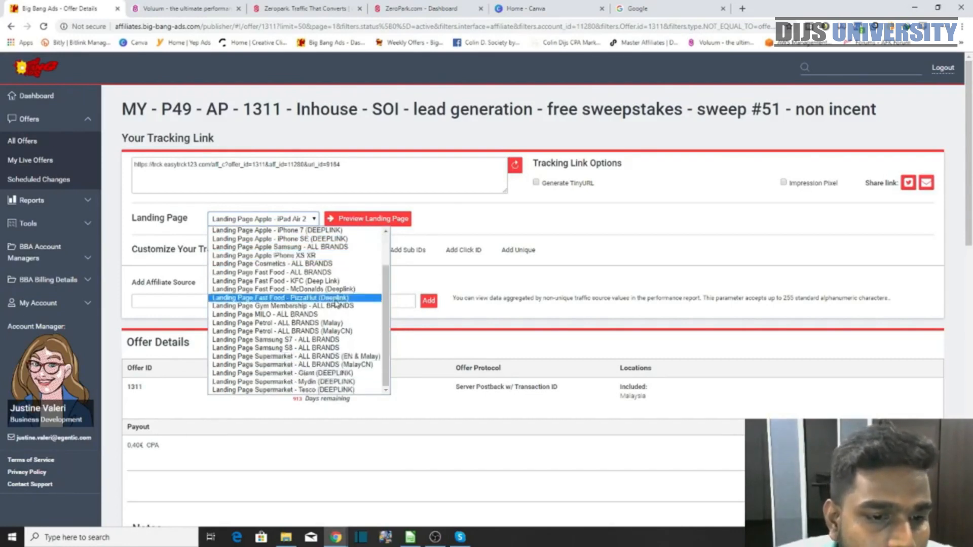
scroll(334, 362, up, 3)
click(329, 297)
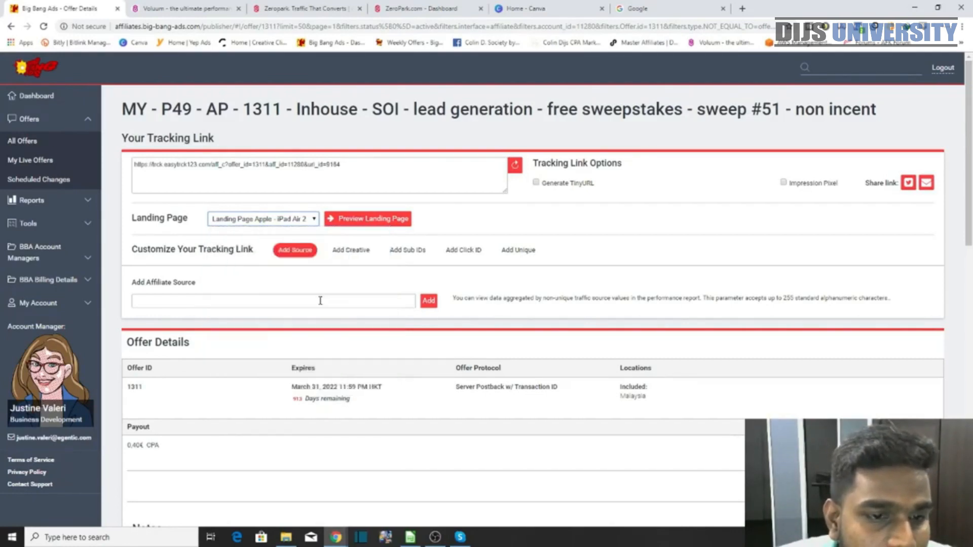
click(375, 221)
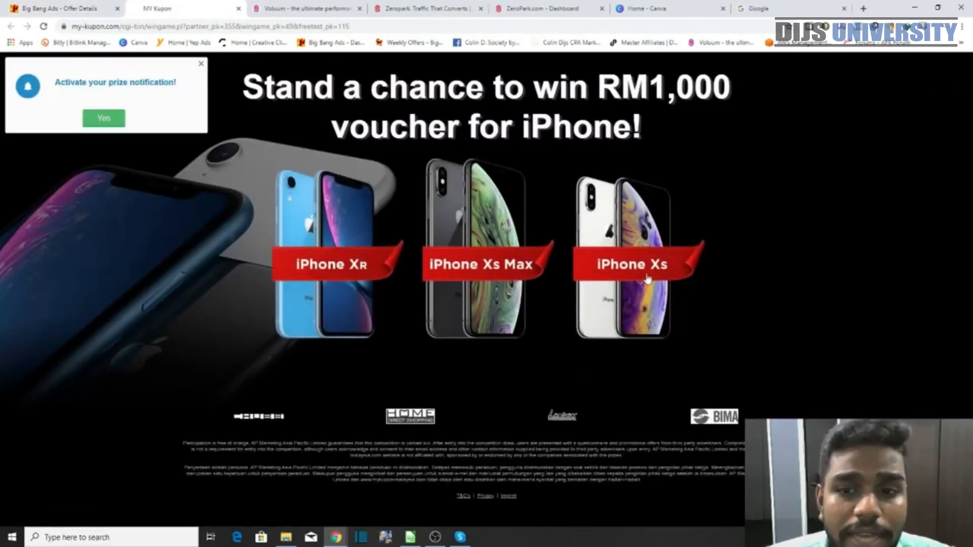
Open the entry form behind the iPhone Xs prize in the landing page preview, check its headline and close the preview.
click(645, 278)
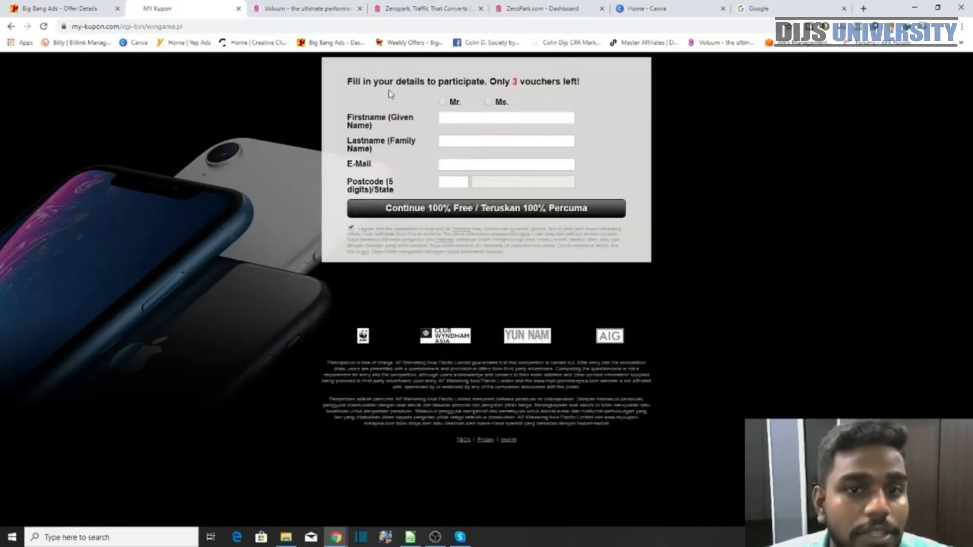
drag(345, 84, 588, 83)
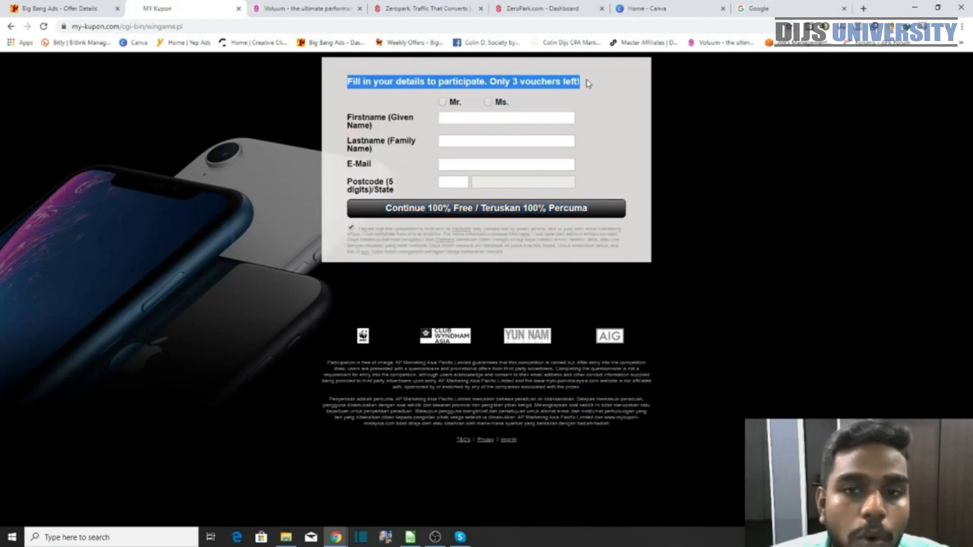
click(562, 105)
click(239, 8)
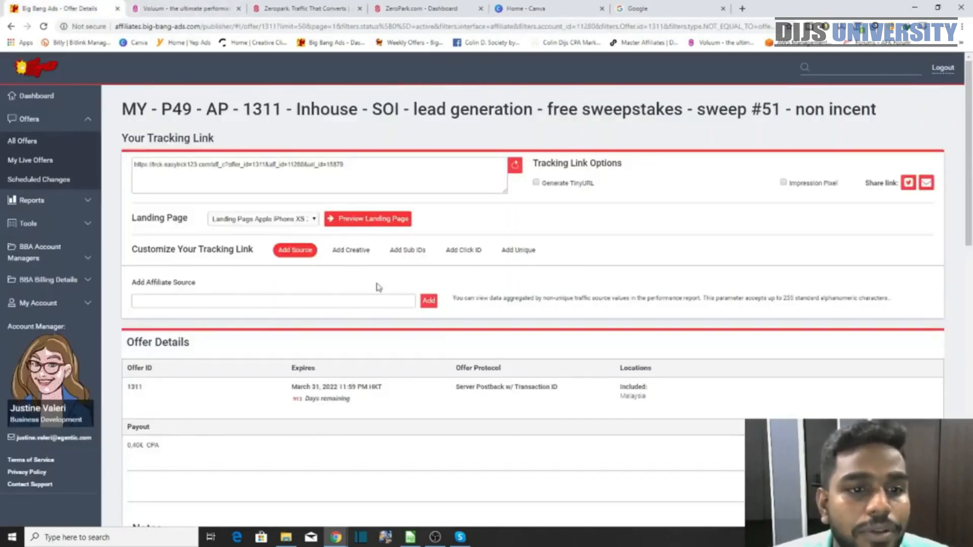
Check the tracking link of offer 1311 and switch to Voluum.
drag(383, 162, 134, 181)
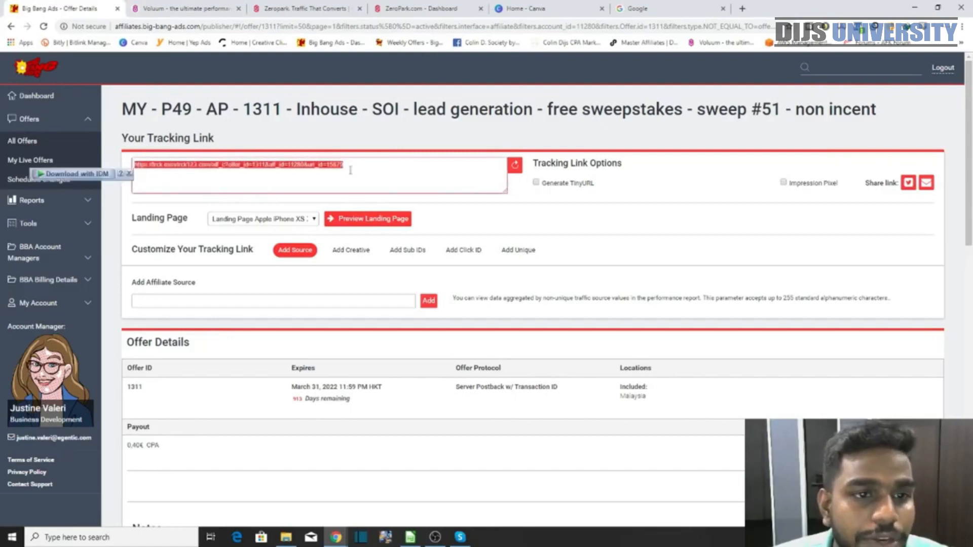
click(387, 170)
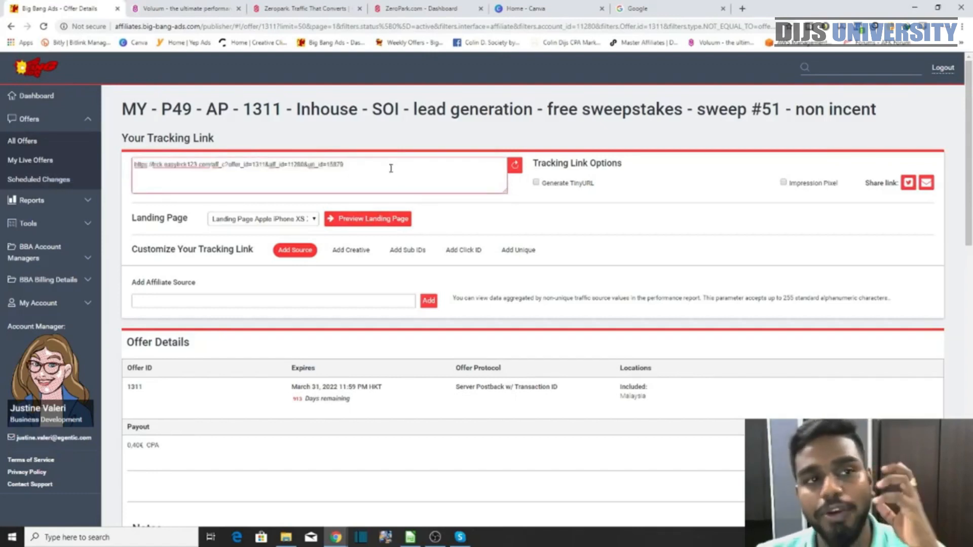
click(202, 11)
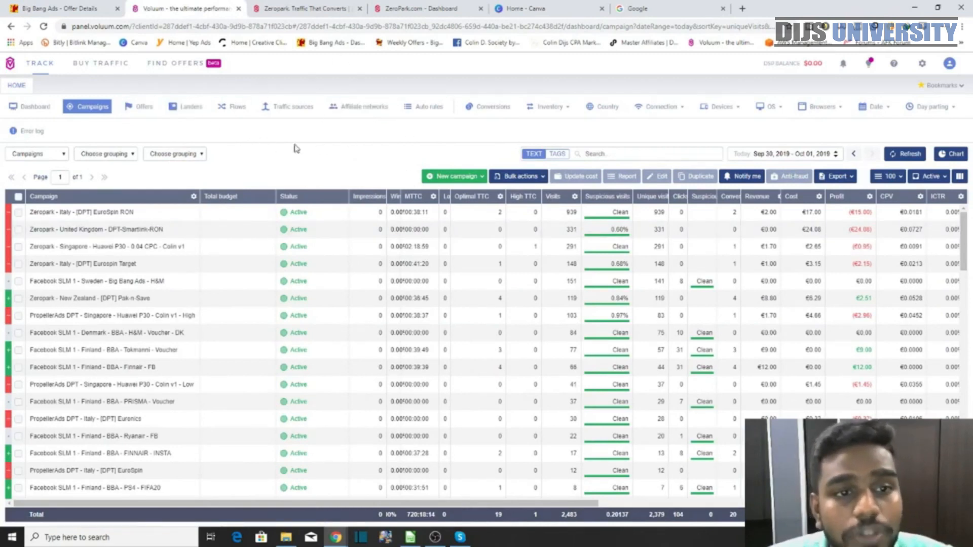
Start a new affiliate network in Voluum from the Big Bang Ads template.
click(357, 116)
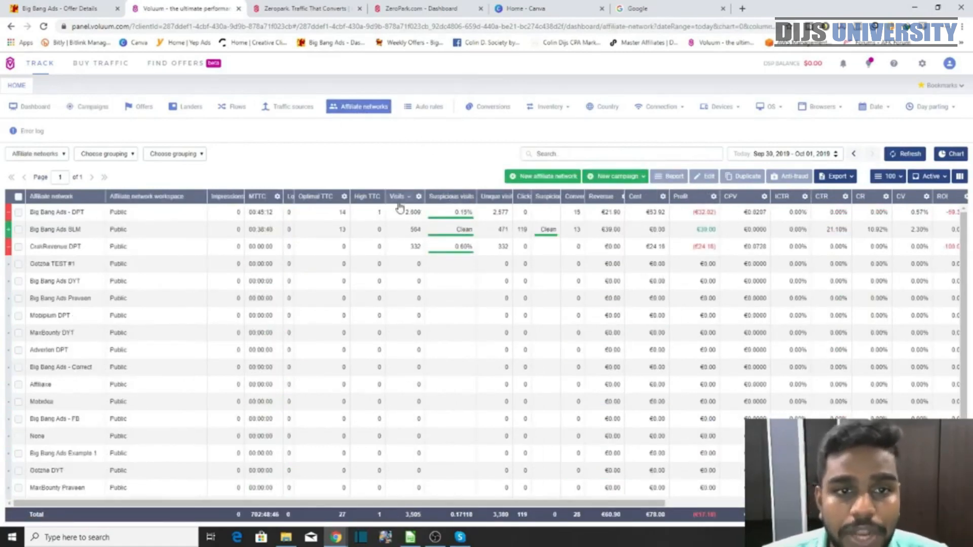
click(549, 181)
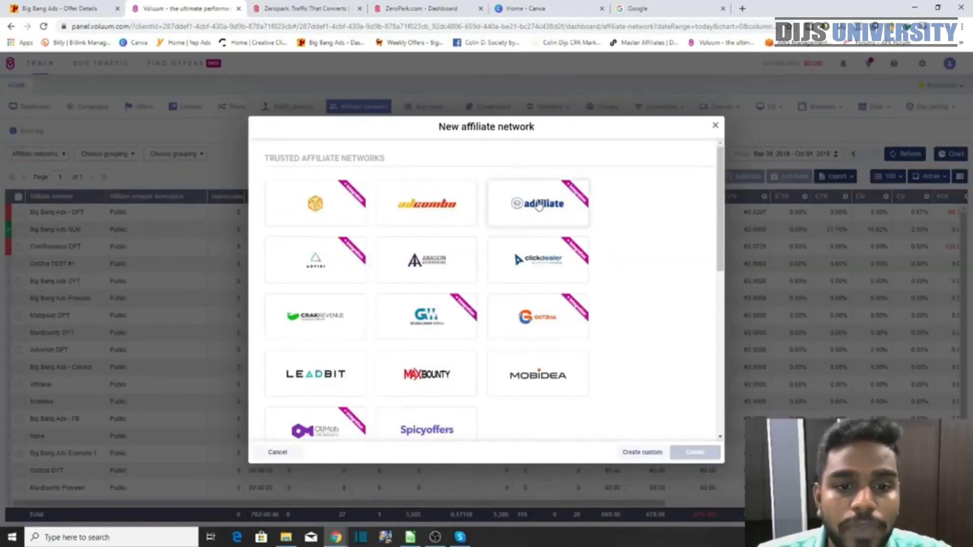
scroll(603, 264, down, 3)
scroll(602, 264, down, 3)
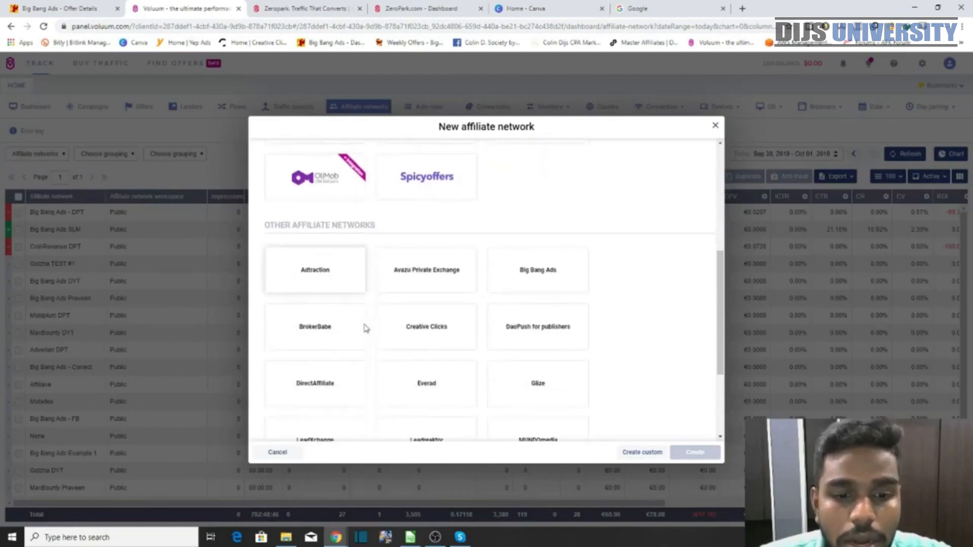
click(549, 271)
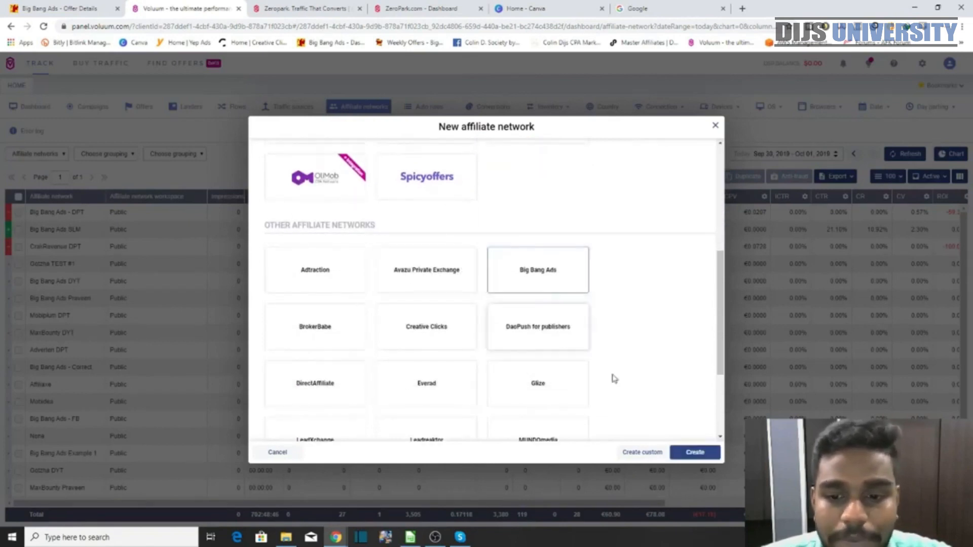
click(685, 452)
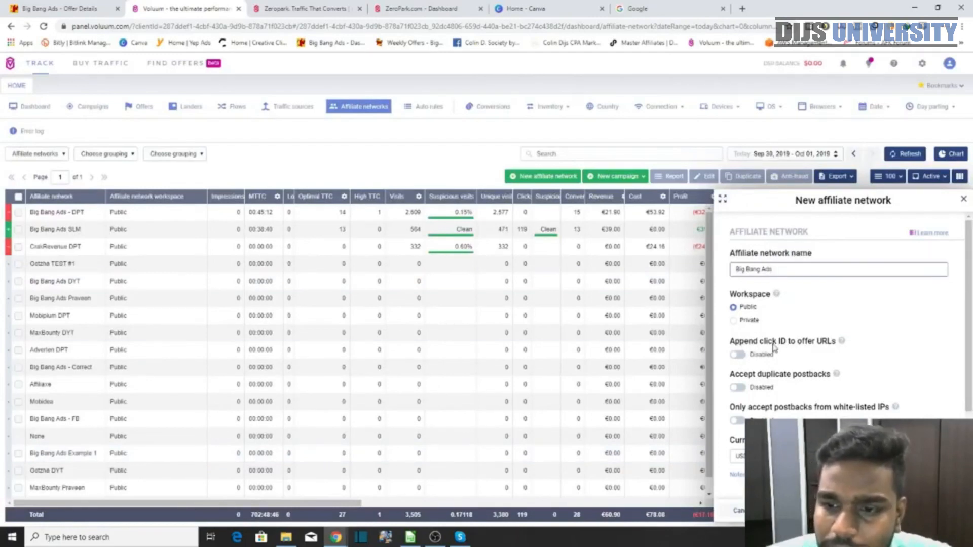
Enable appending the click ID to offer URLs, set the network's currency to EUR, and discard the new network form unsaved.
click(738, 355)
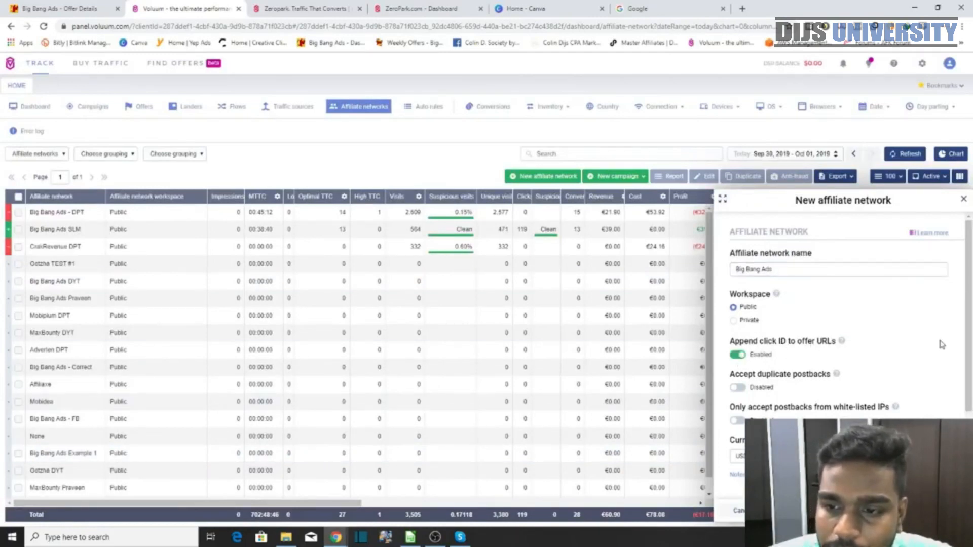
scroll(969, 351, down, 3)
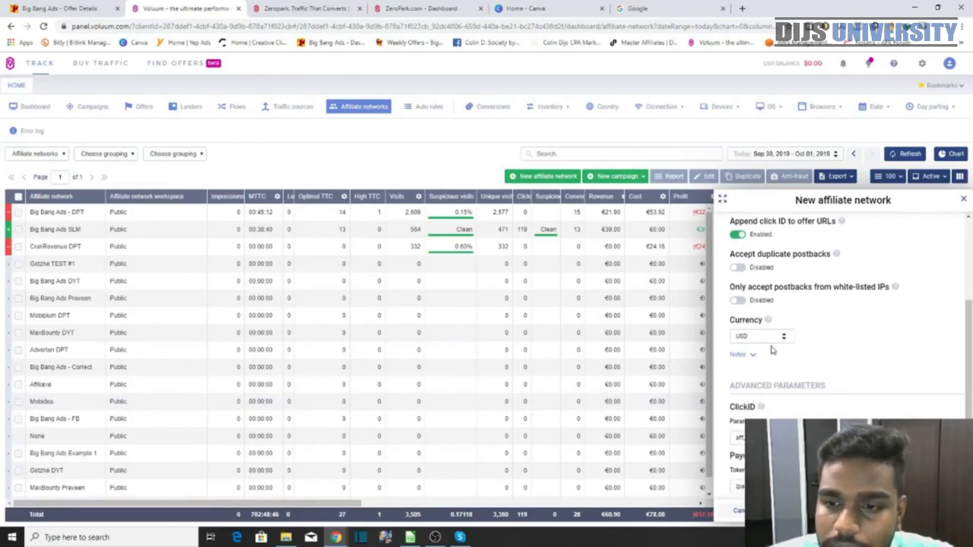
click(758, 336)
text(eur)
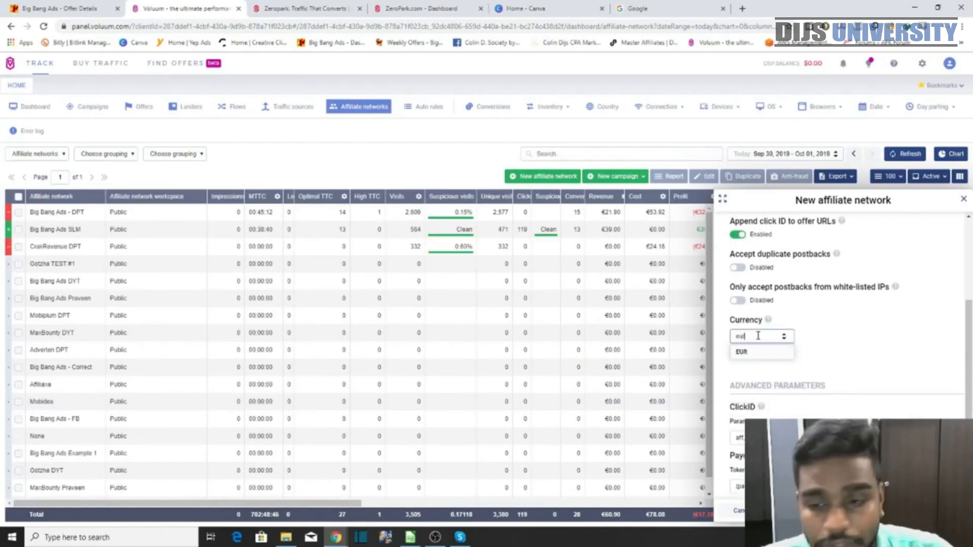
click(787, 348)
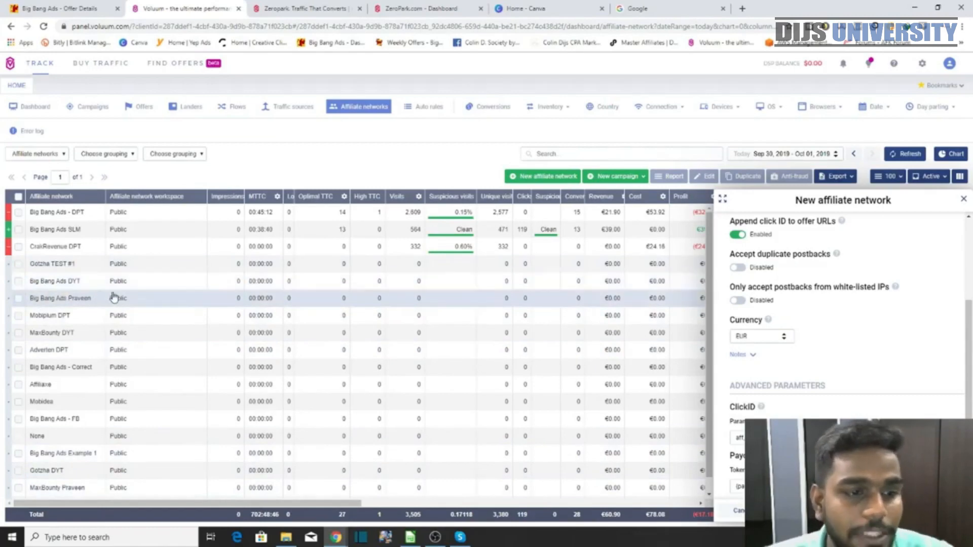
click(741, 512)
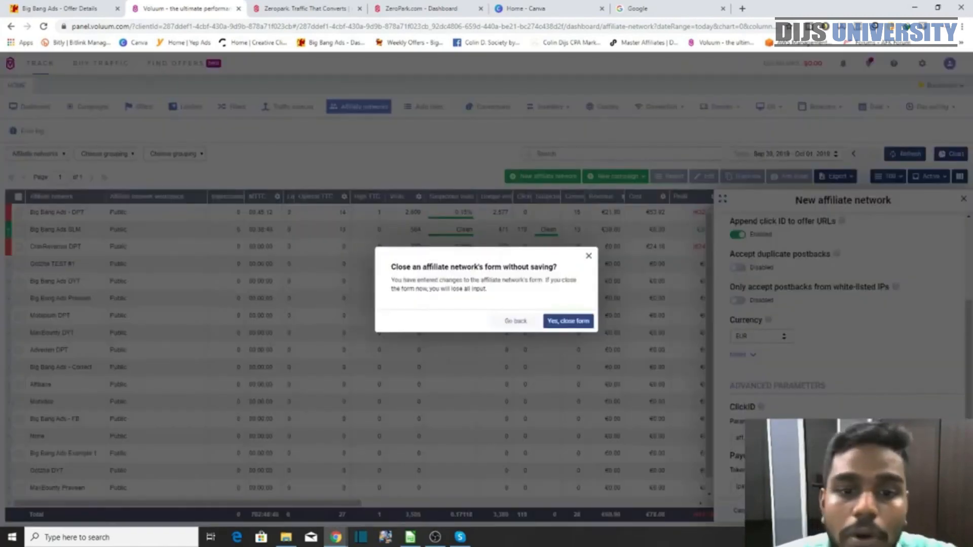
click(588, 256)
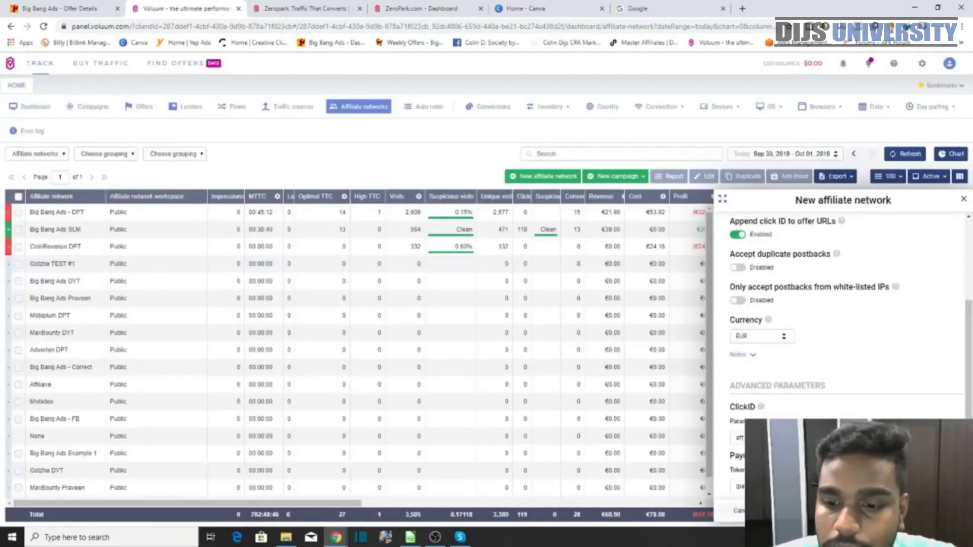
click(964, 200)
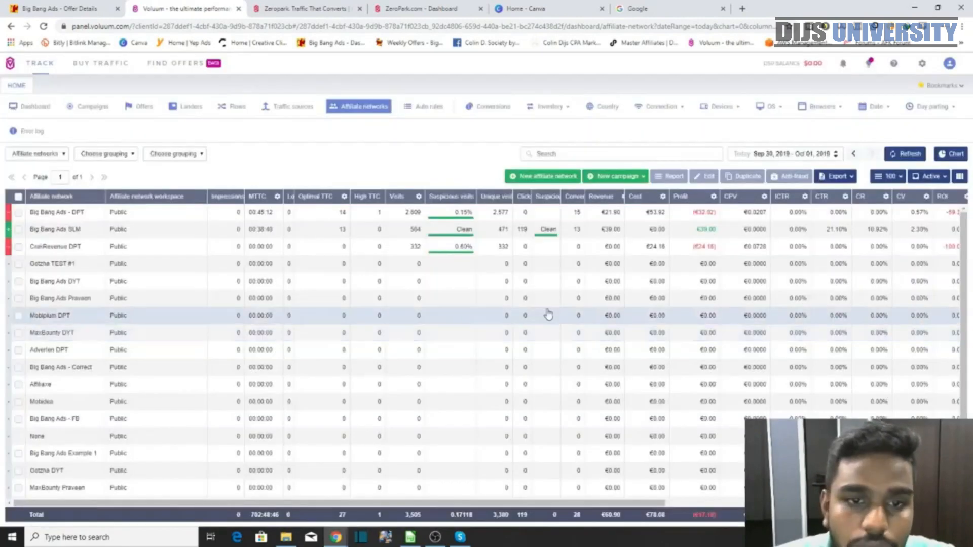
click(560, 322)
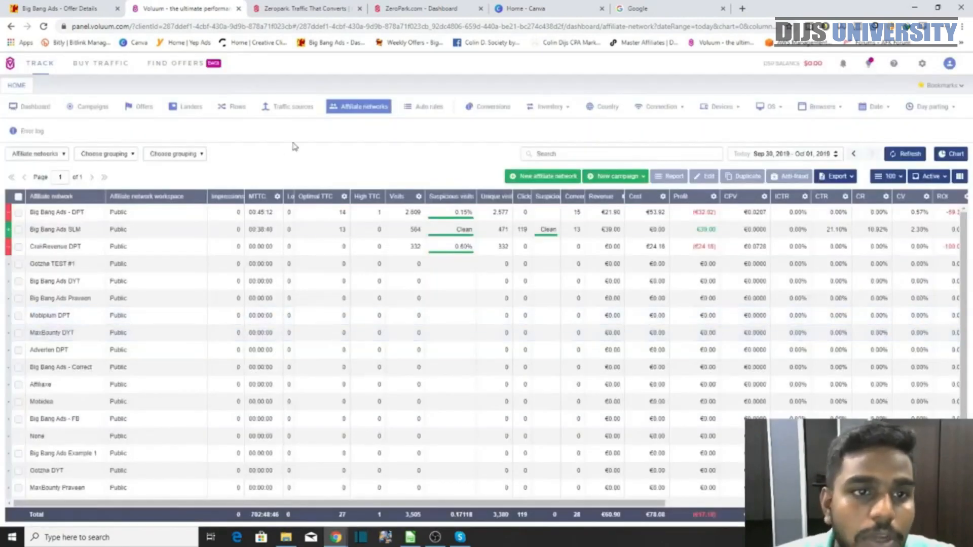
Look at the templates for a new traffic source, close them and select the existing Zeropark YT source.
click(302, 108)
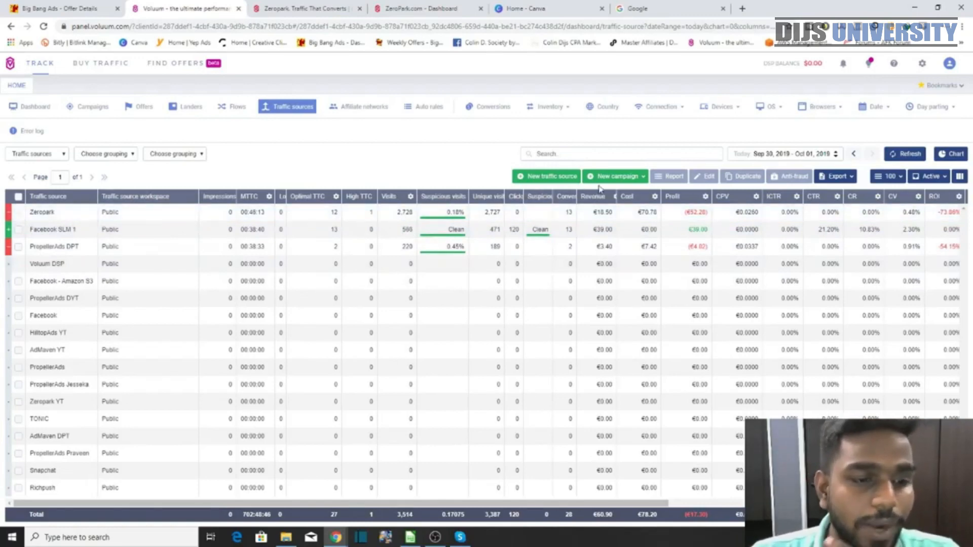
click(561, 180)
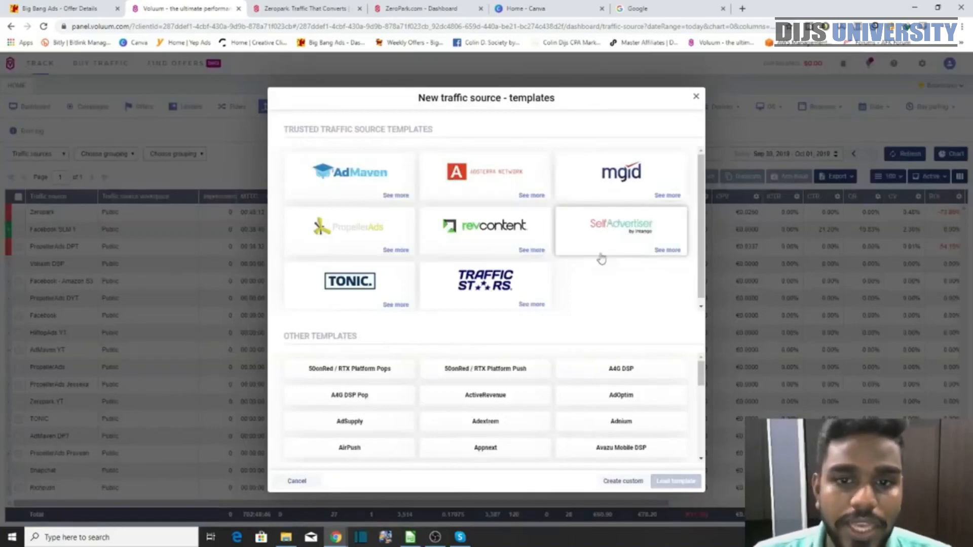
mouse_move(702, 360)
mouse_down()
mouse_move(702, 454)
mouse_move(697, 364)
mouse_up()
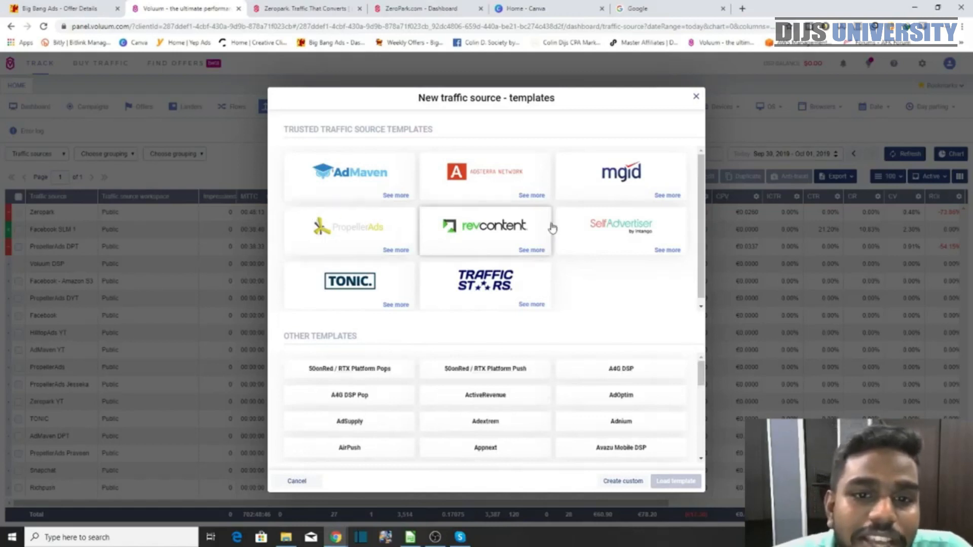
click(696, 99)
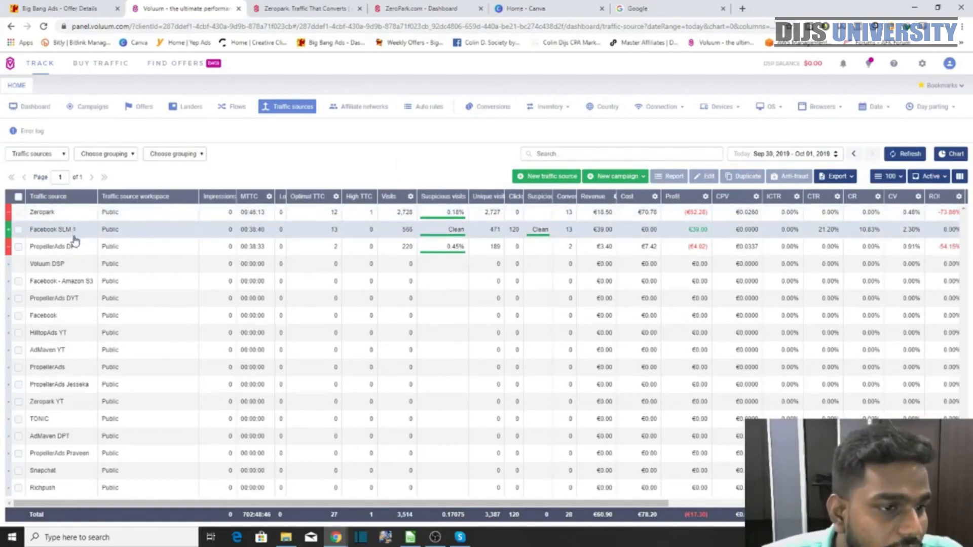
click(80, 406)
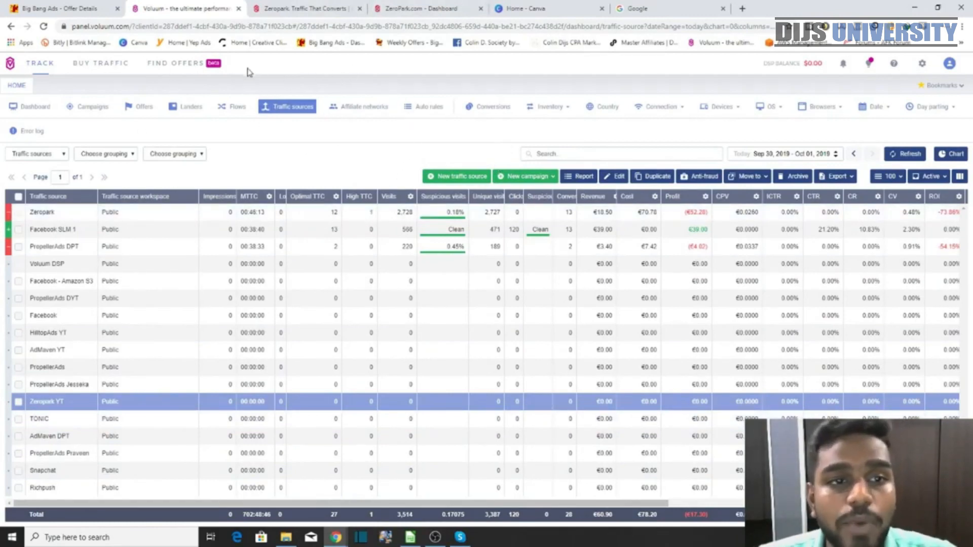
Start a new offer with the Big Bang Ads affiliate network that carries the owner's first name and the country tag Malaysia.
click(149, 108)
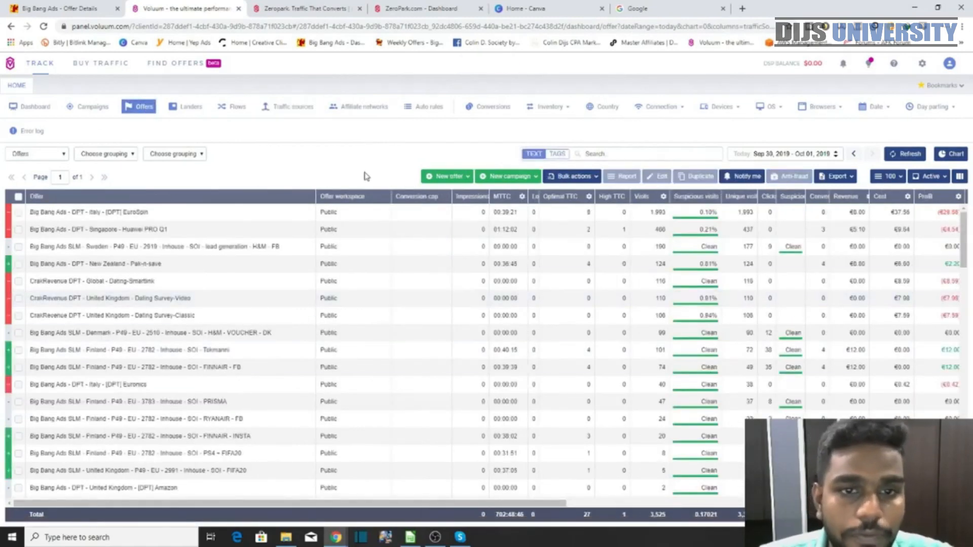
mouse_move(438, 177)
click(444, 201)
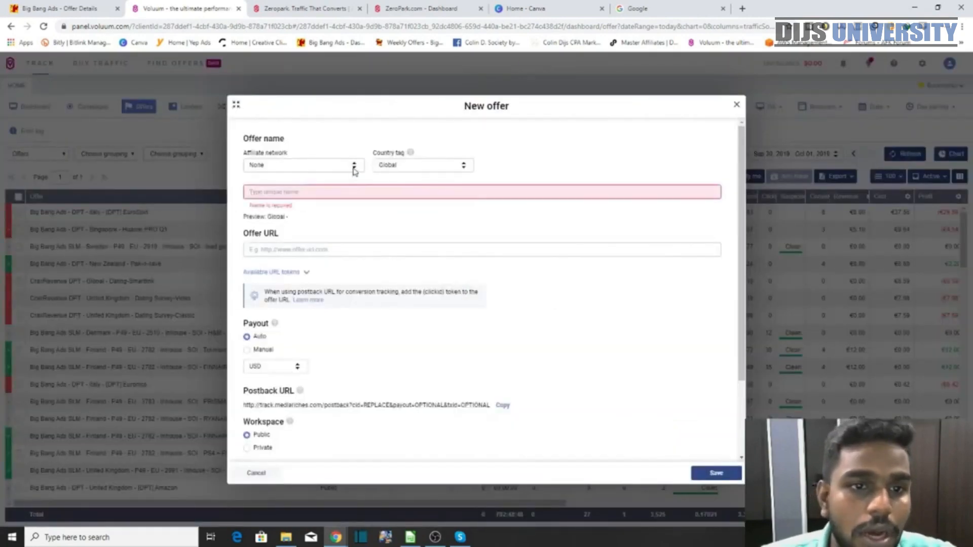
click(332, 165)
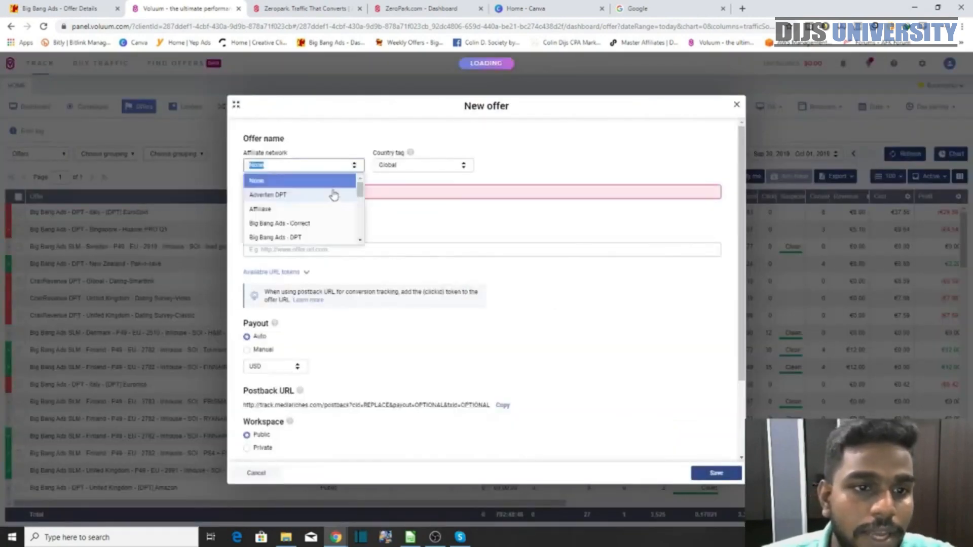
scroll(335, 218, down, 3)
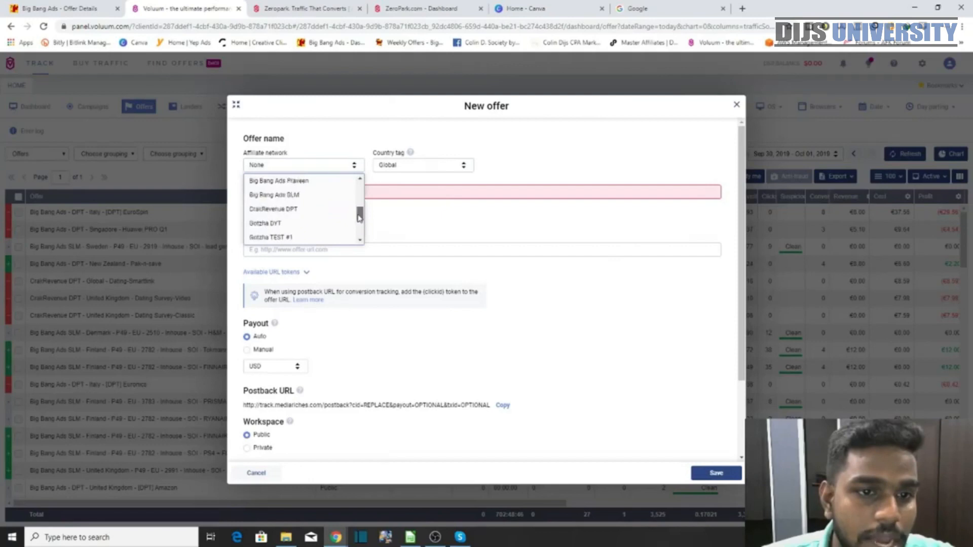
click(328, 195)
click(446, 164)
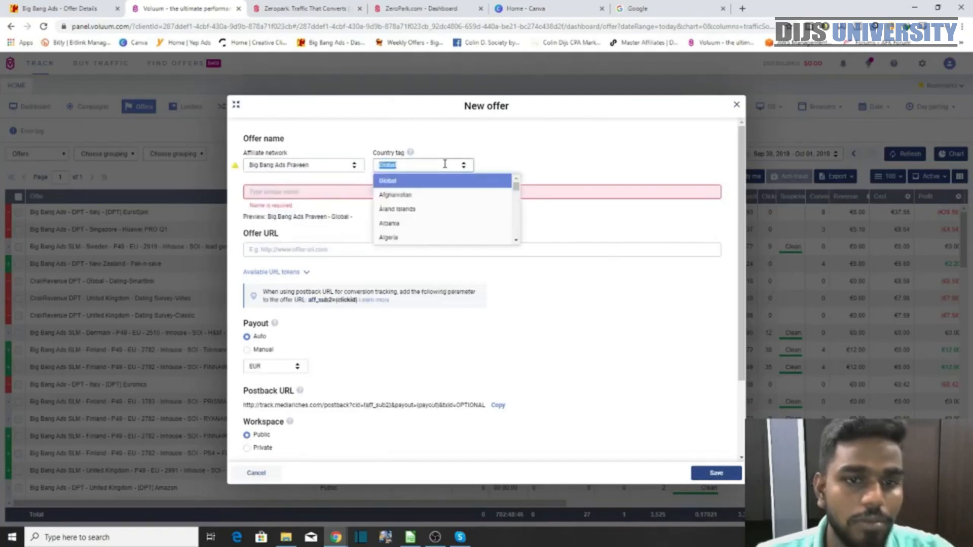
text(Malaysia)
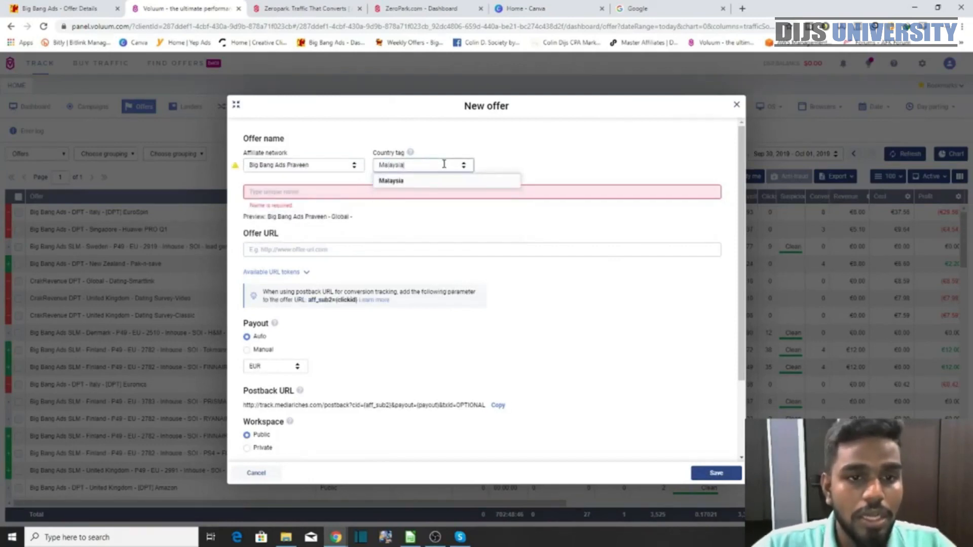
click(402, 183)
Check the offer title on Big Bang Ads and name the new Voluum offer iPhone XS.
click(322, 197)
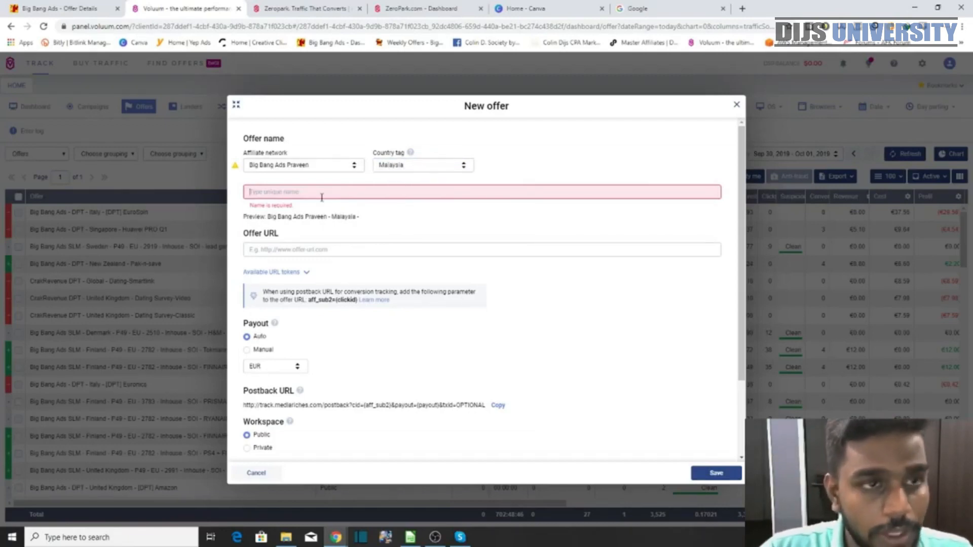
click(96, 9)
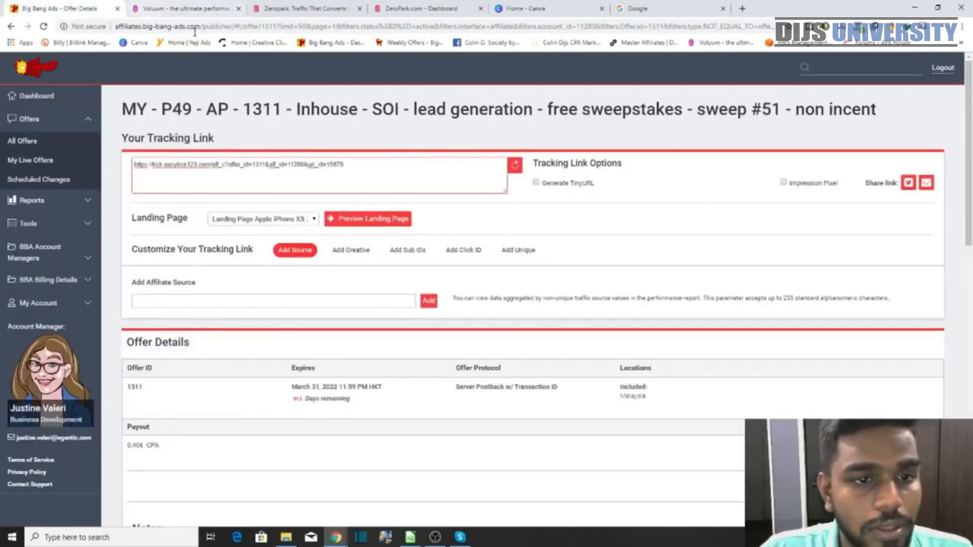
click(167, 8)
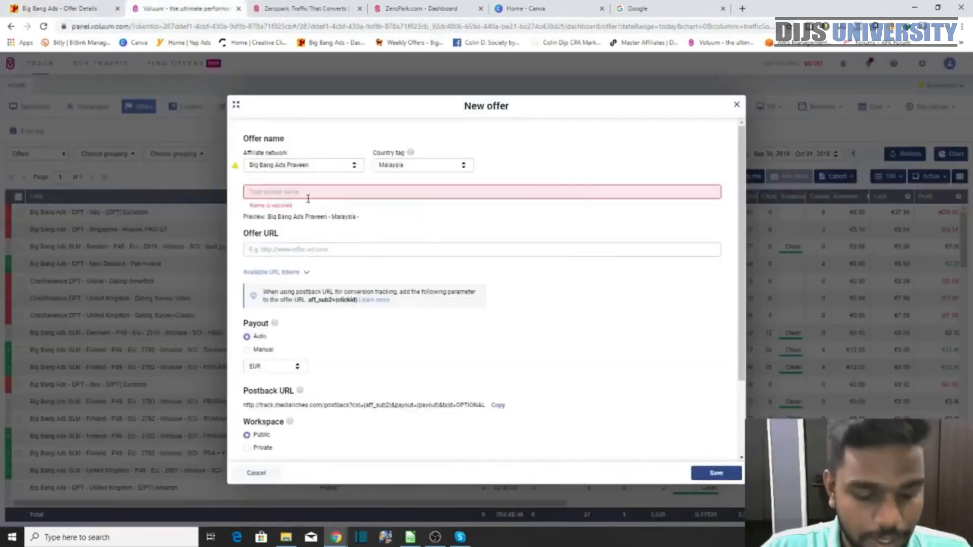
text(I)
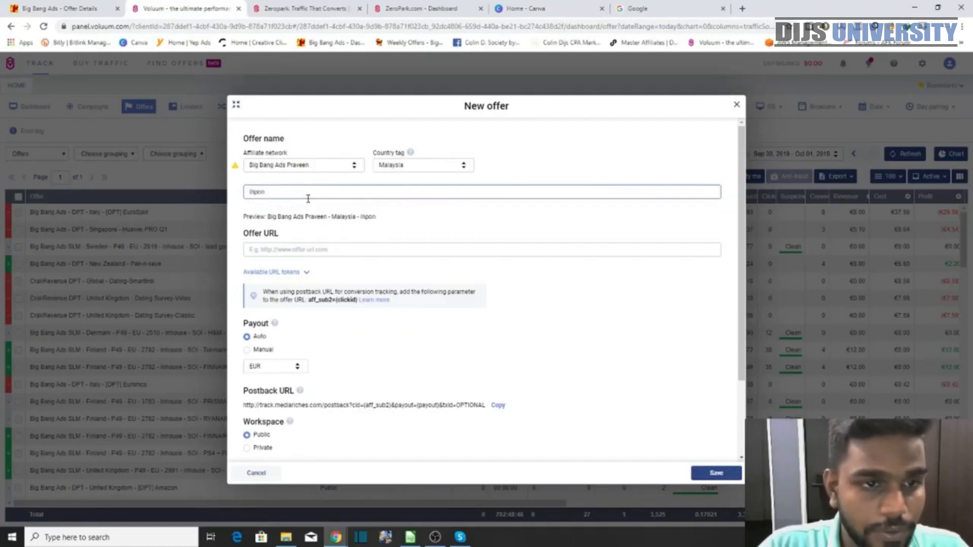
key(BackSpace)
text(i)
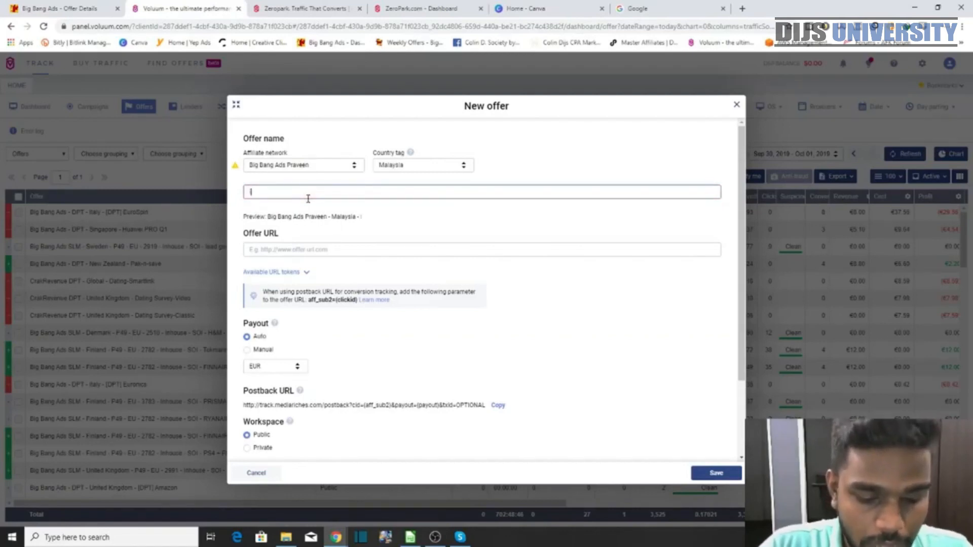
text(Phone)
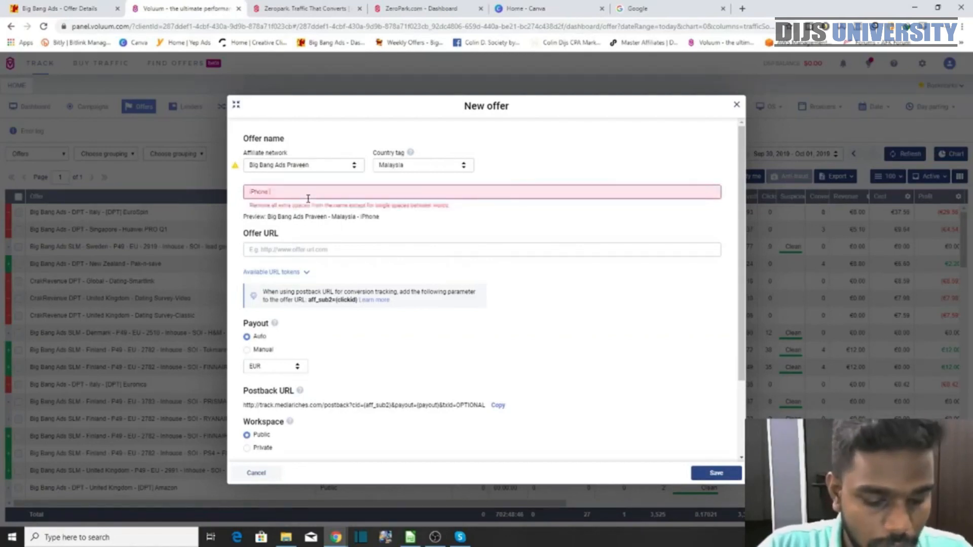
text( XS)
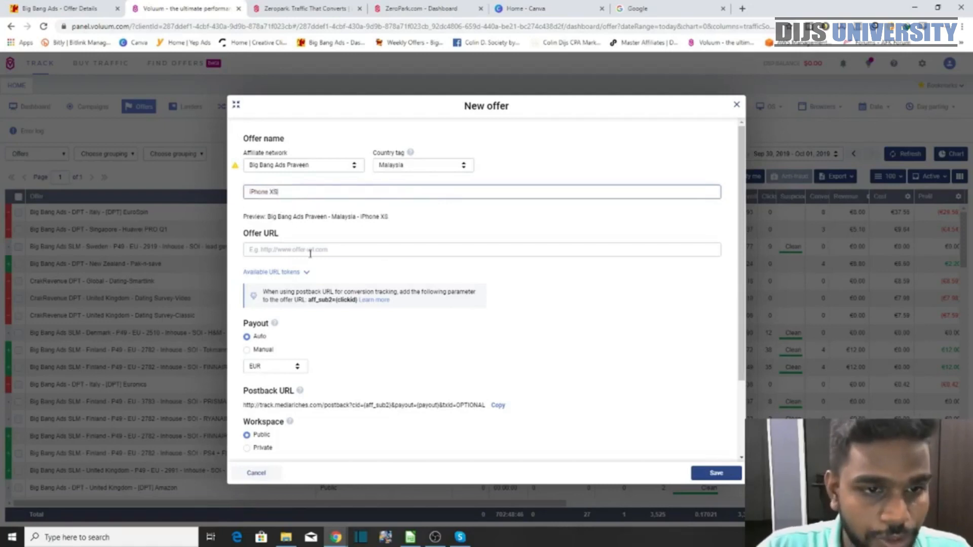
Copy the tracking link of offer 1311 from Big Bang Ads into Voluum's Offer URL, ending it with an ampersand.
click(310, 253)
click(61, 8)
drag(375, 164, 132, 162)
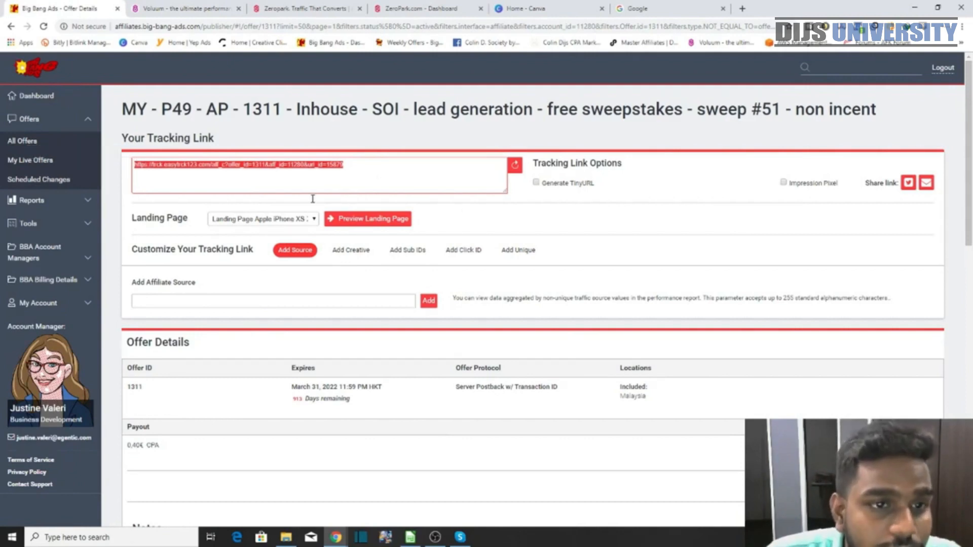
drag(374, 166, 127, 172)
key(ctrl+c)
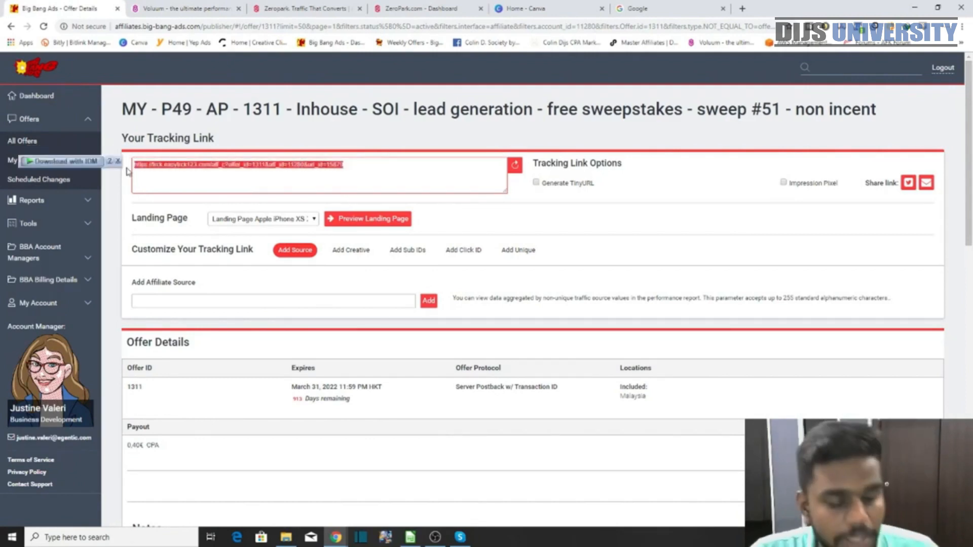
click(203, 10)
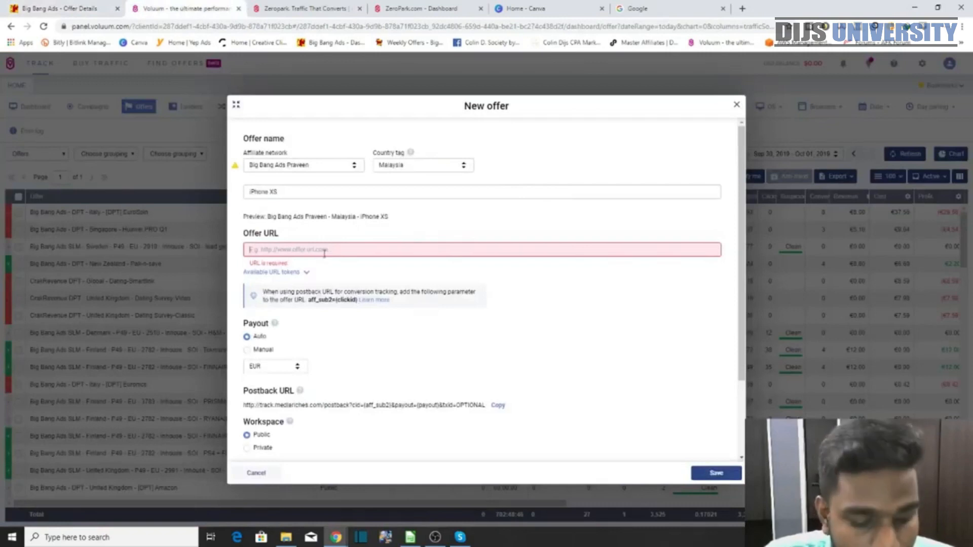
click(324, 250)
key(ctrl+v)
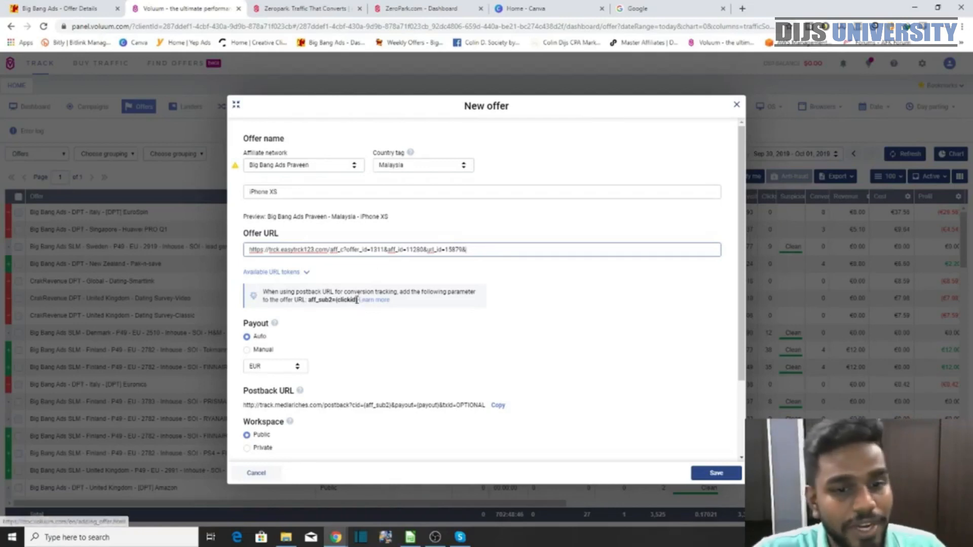
Append the suggested postback parameter aff_sub2={clickid} to the end of the offer URL.
drag(357, 300, 315, 303)
key(ctrl+c)
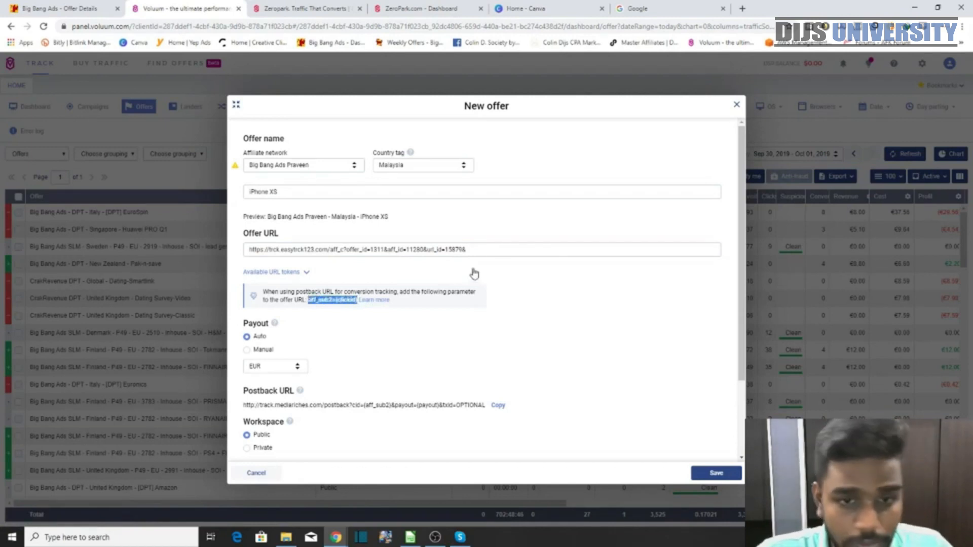
click(476, 250)
key(ctrl+v)
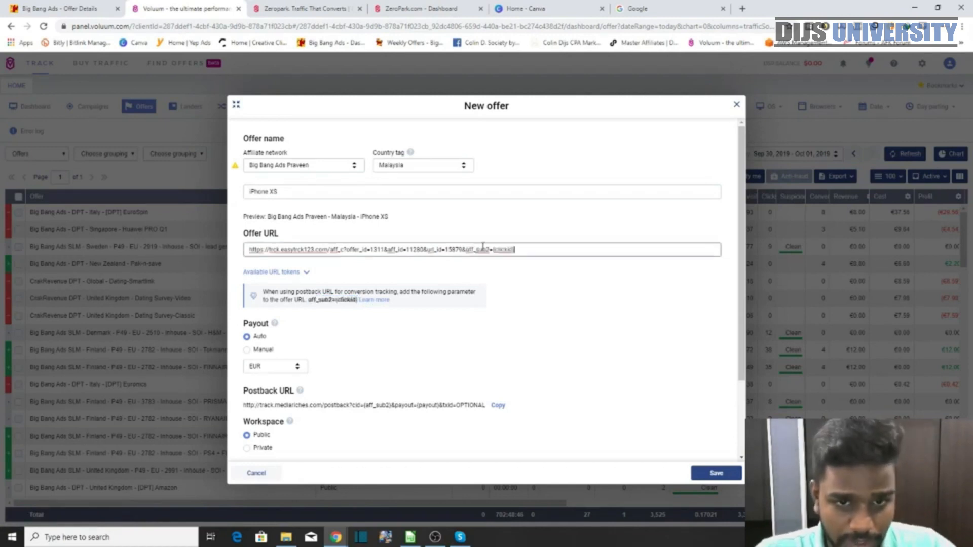
Switch the offer's payout to Manual and set it to the 0.40 EUR amount copied from the Big Bang Ads offer page.
click(247, 351)
click(92, 6)
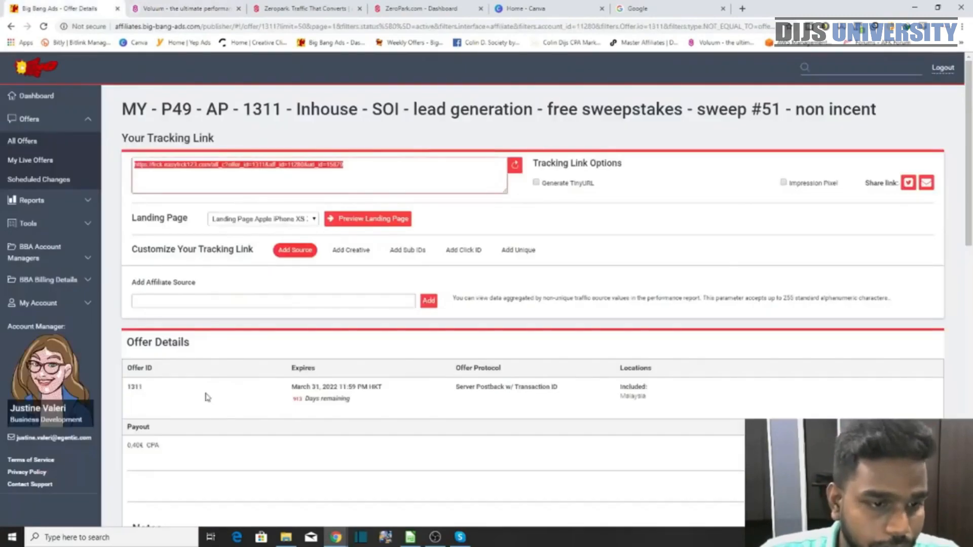
drag(143, 445, 119, 445)
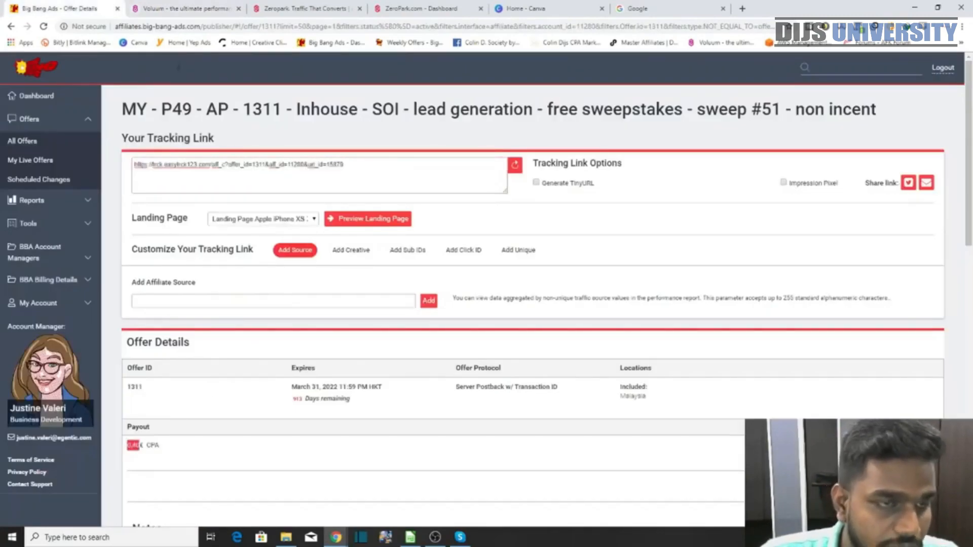
key(ctrl+c)
click(188, 8)
click(260, 362)
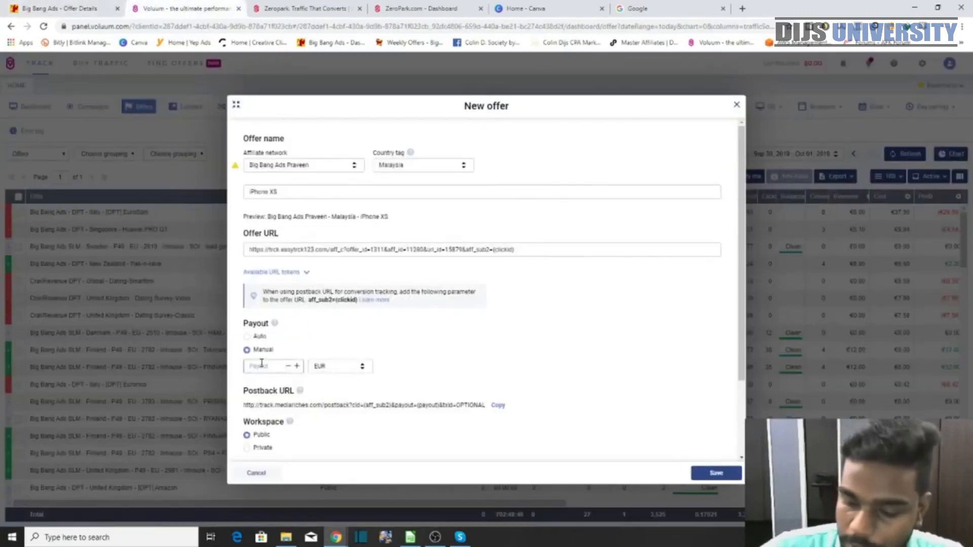
scroll(414, 397, down, 2)
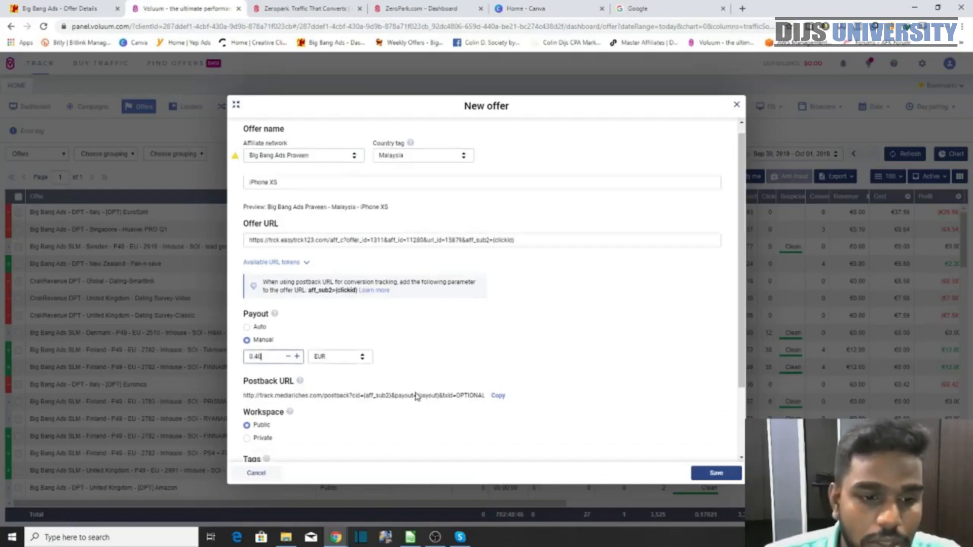
Check the traffic rules and terms in the notes of the Big Bang Ads offer and save the new offer in Voluum.
click(69, 7)
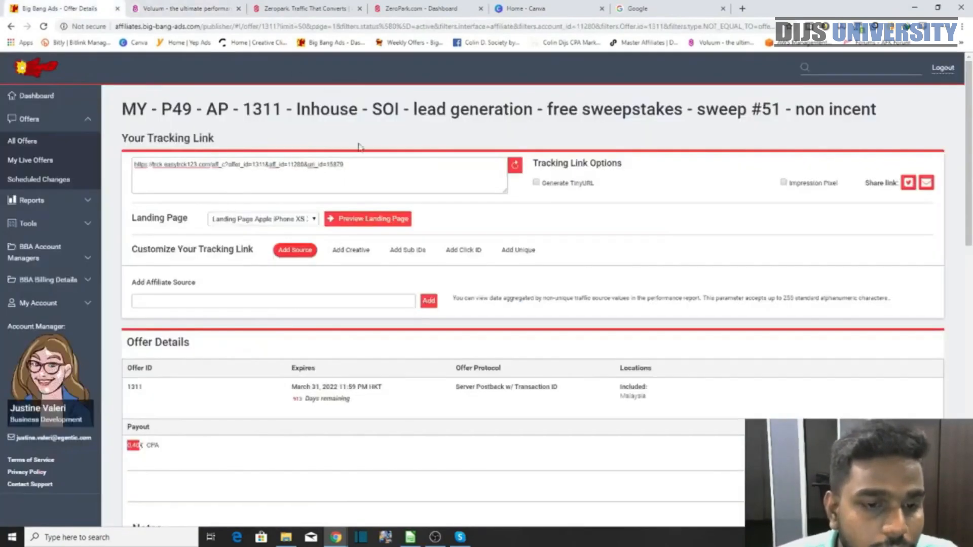
scroll(310, 245, down, 8)
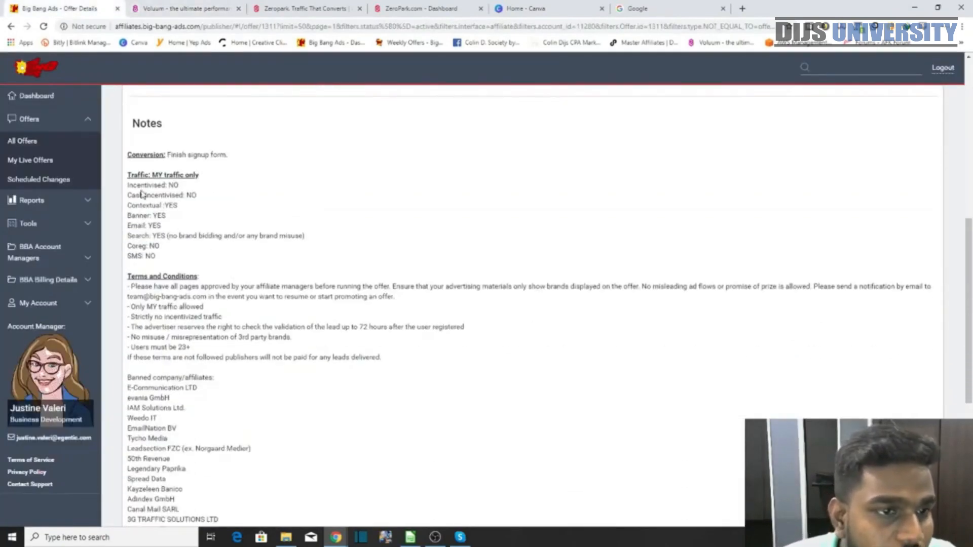
drag(141, 186, 238, 350)
scroll(229, 360, down, 5)
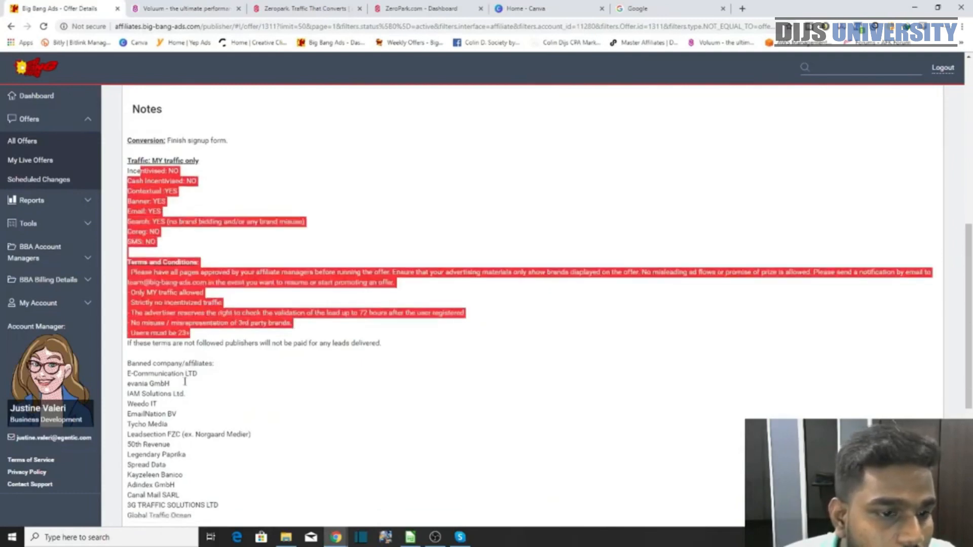
scroll(229, 360, up, 11)
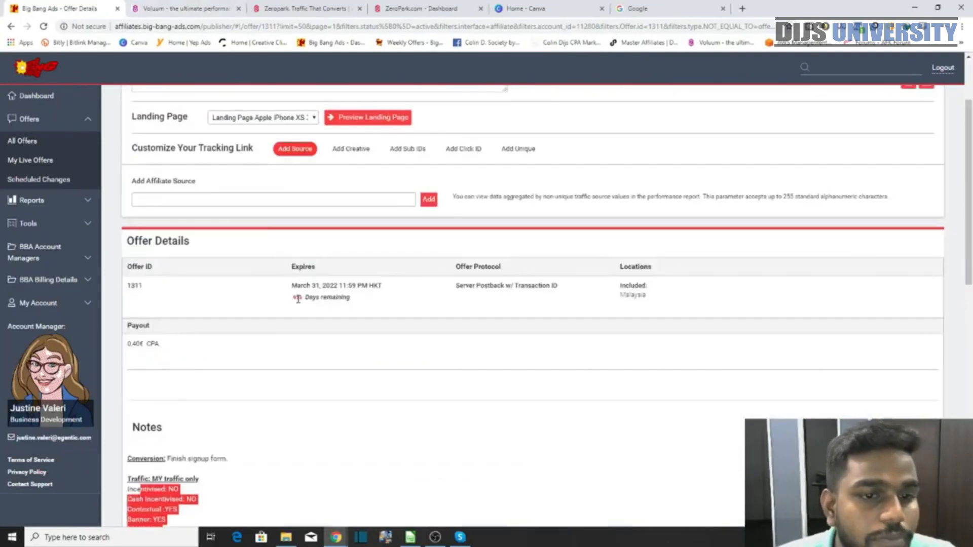
click(190, 8)
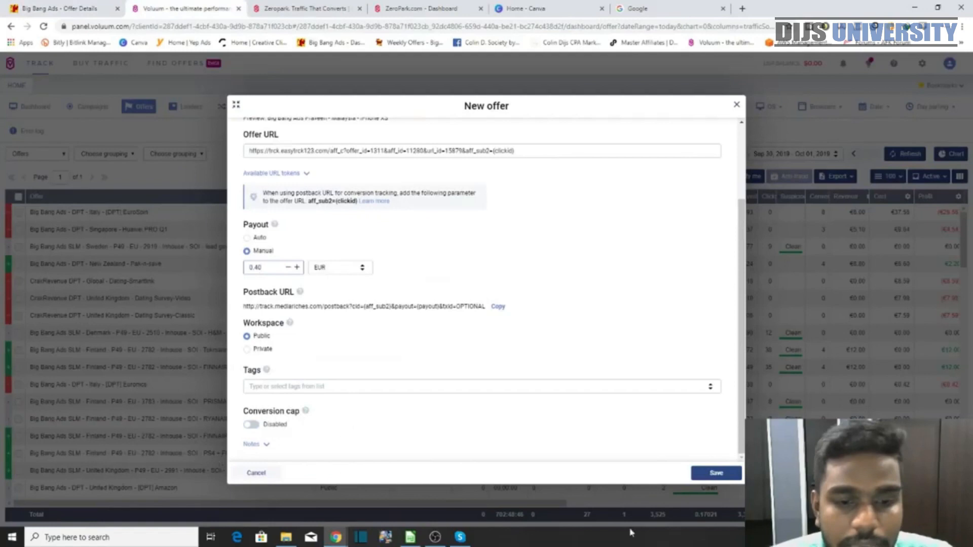
click(730, 472)
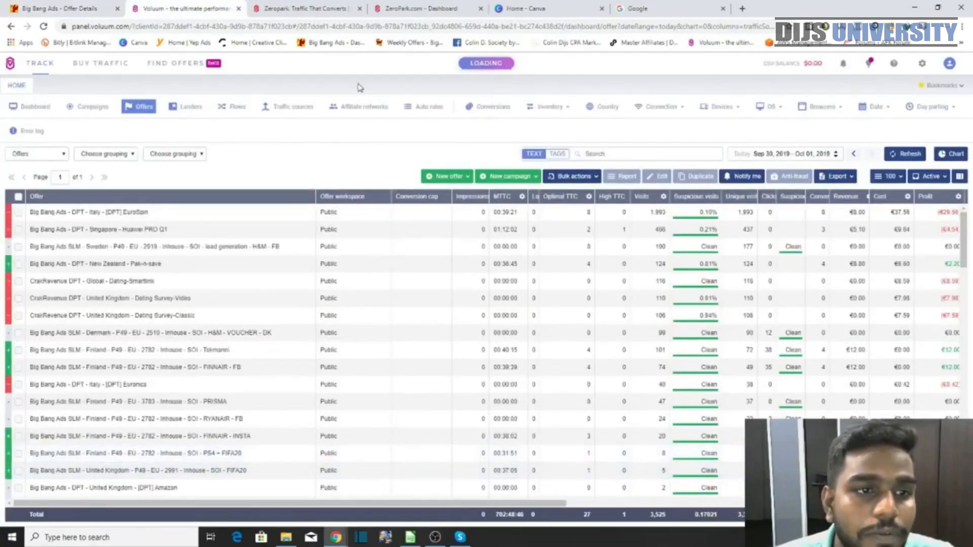
Start a new campaign in Voluum with Zeropark YT as its traffic source.
click(106, 111)
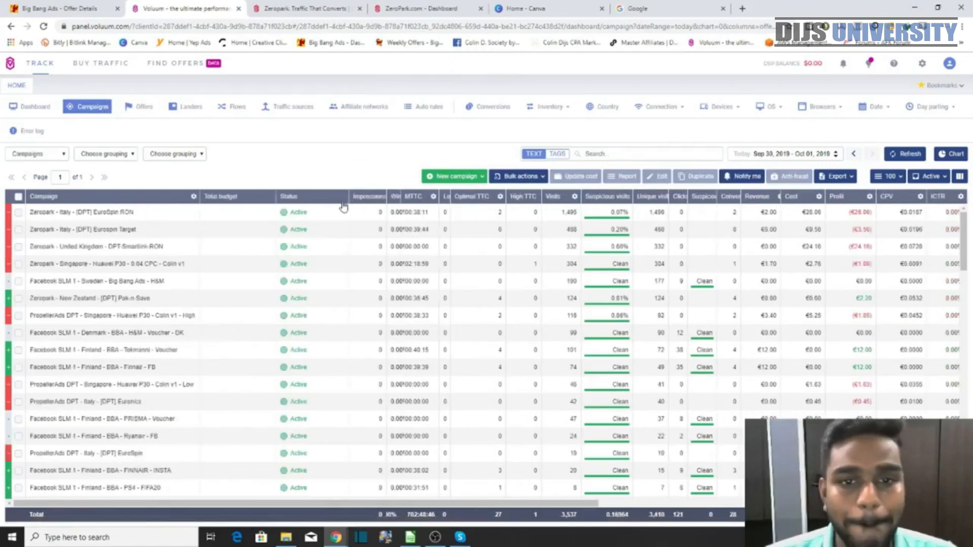
click(458, 178)
click(470, 207)
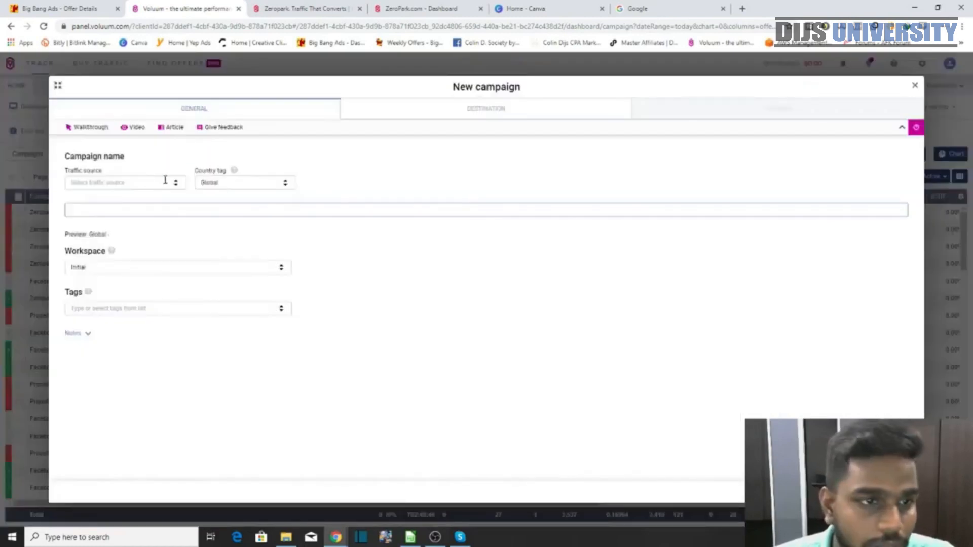
click(175, 184)
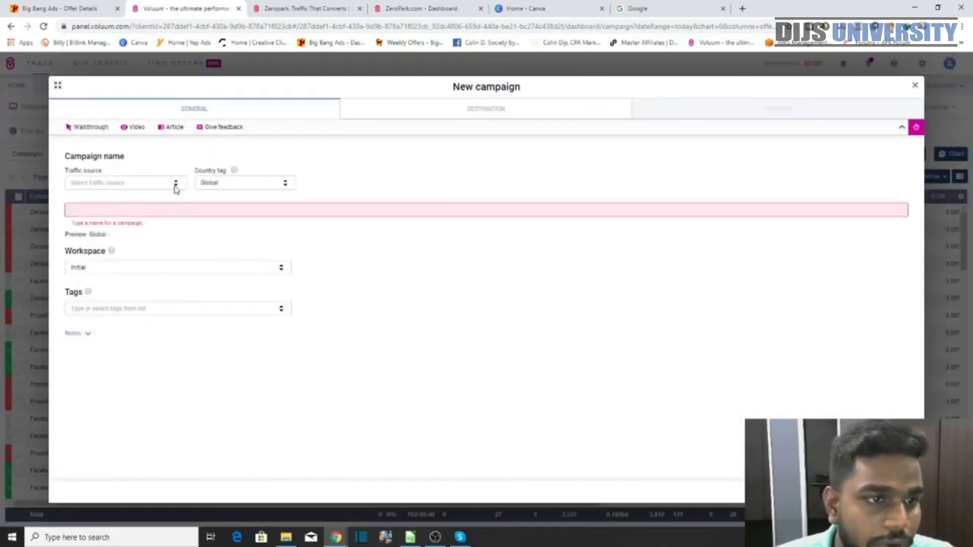
drag(183, 212, 186, 255)
click(143, 257)
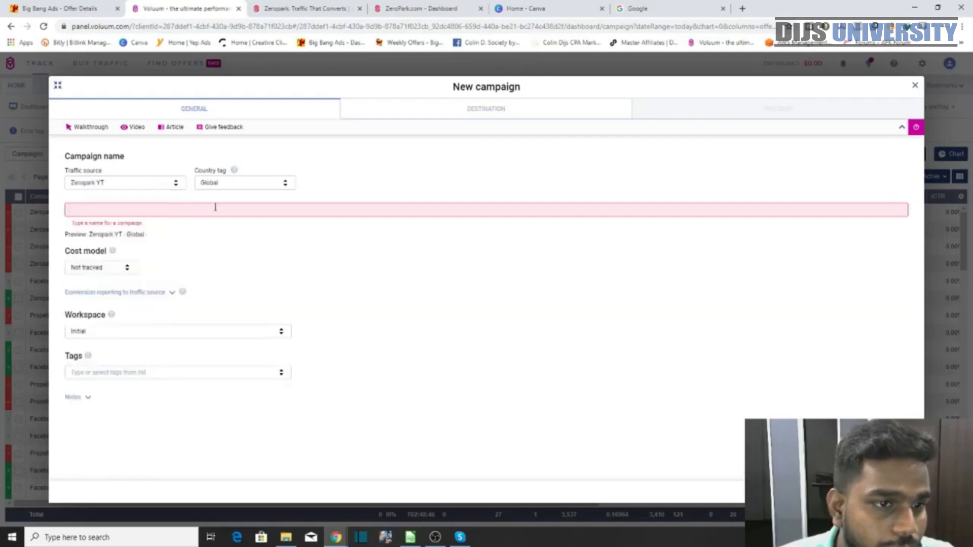
Set the new campaign's country tag to Malaysia.
click(248, 183)
text(mla)
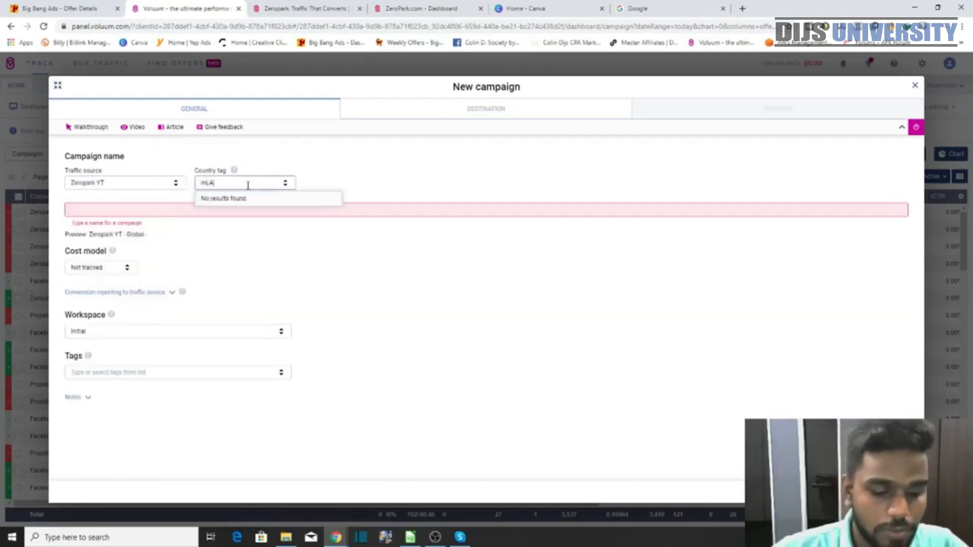
text(YAI)
key(BackSpace)
key(BackSpace)
key(BackSpace)
key(BackSpace)
key(BackSpace)
key(BackSpace)
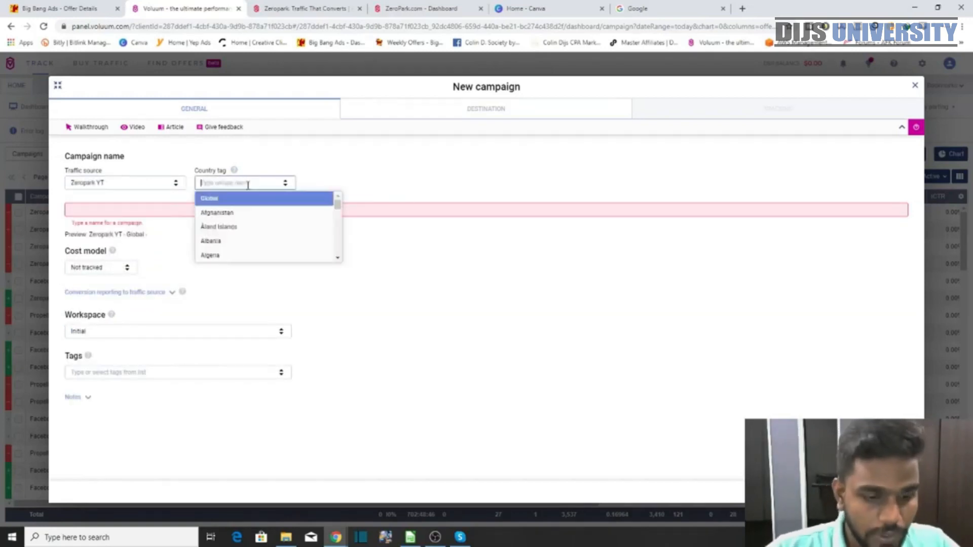
text(Mala)
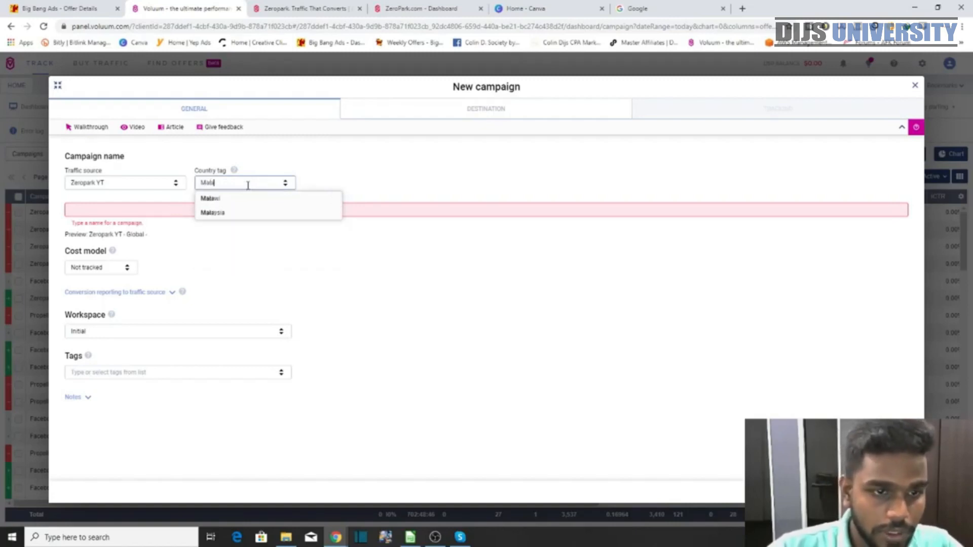
text(ysia)
click(221, 200)
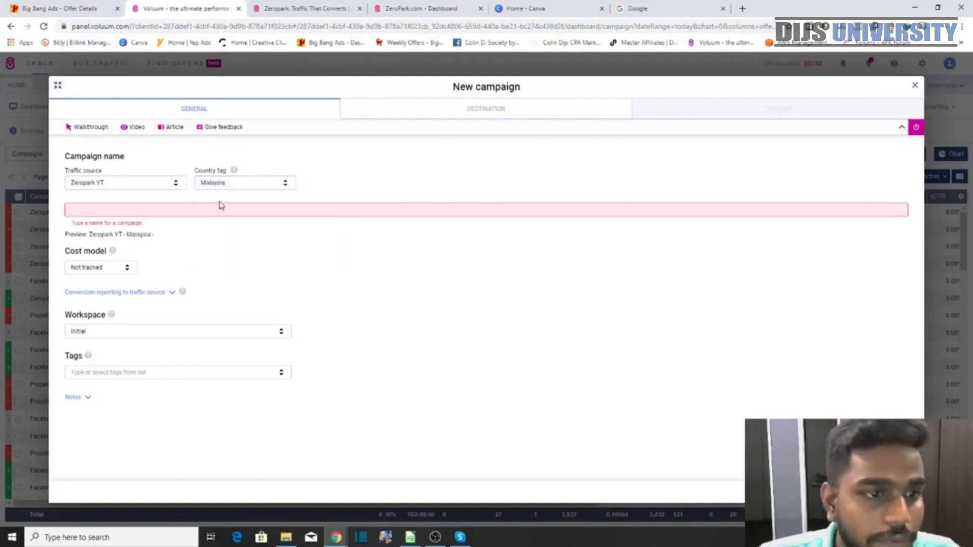
Name the new campaign iPhone XS.
click(138, 215)
text(()
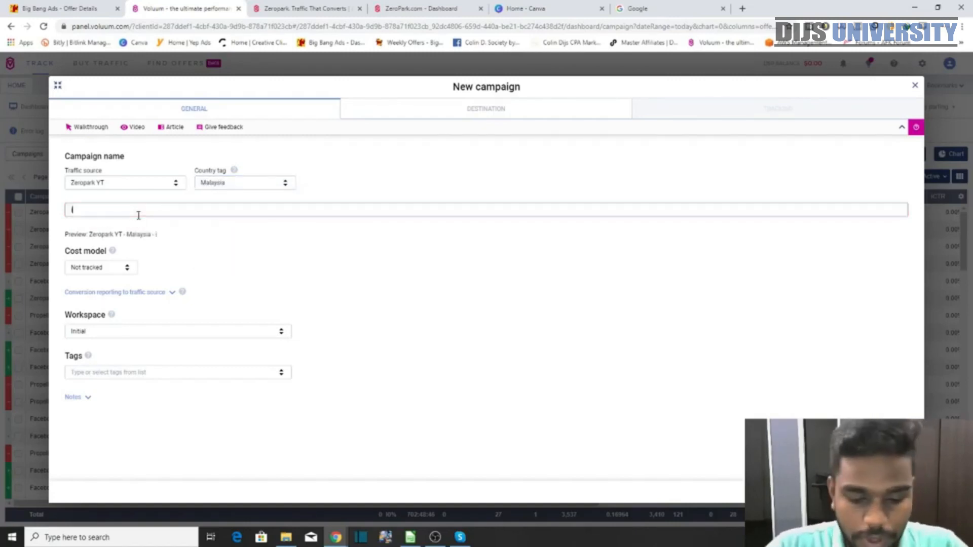
text(Phone XS)
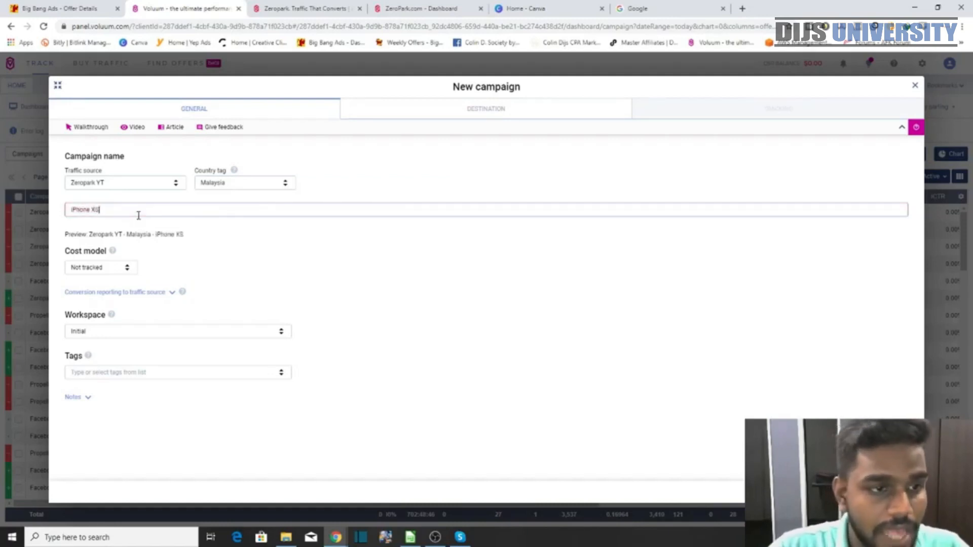
Set the new campaign's cost model to CPC and enter its cost value in USD.
click(127, 267)
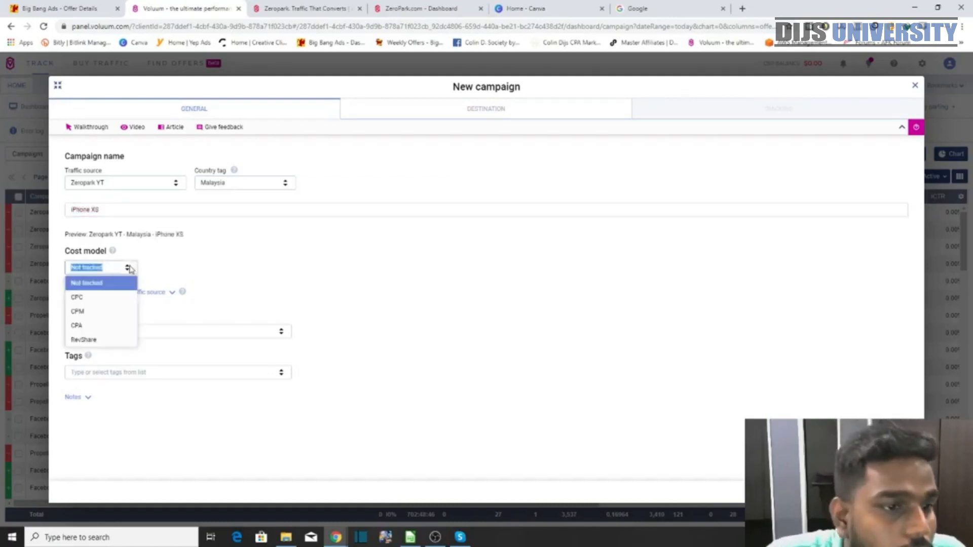
click(99, 295)
click(171, 268)
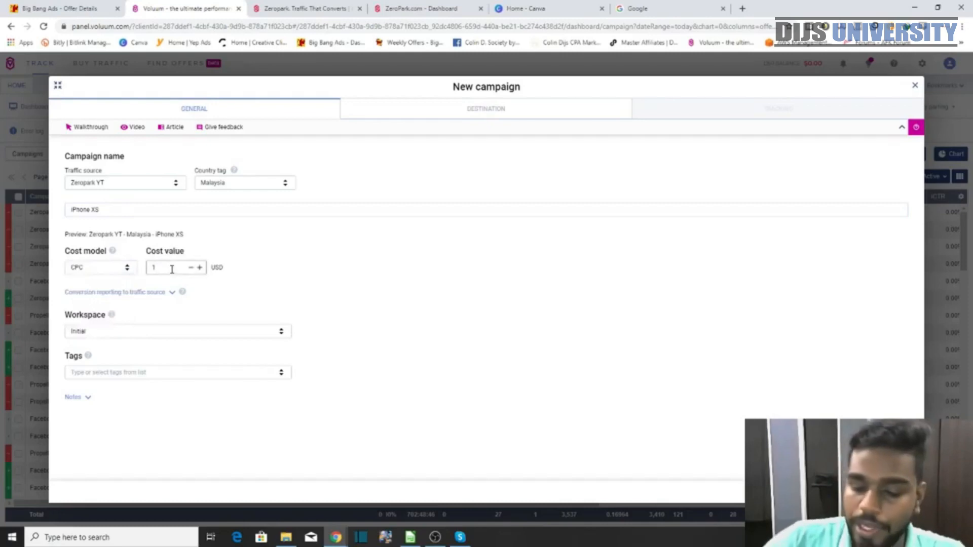
double_click(172, 269)
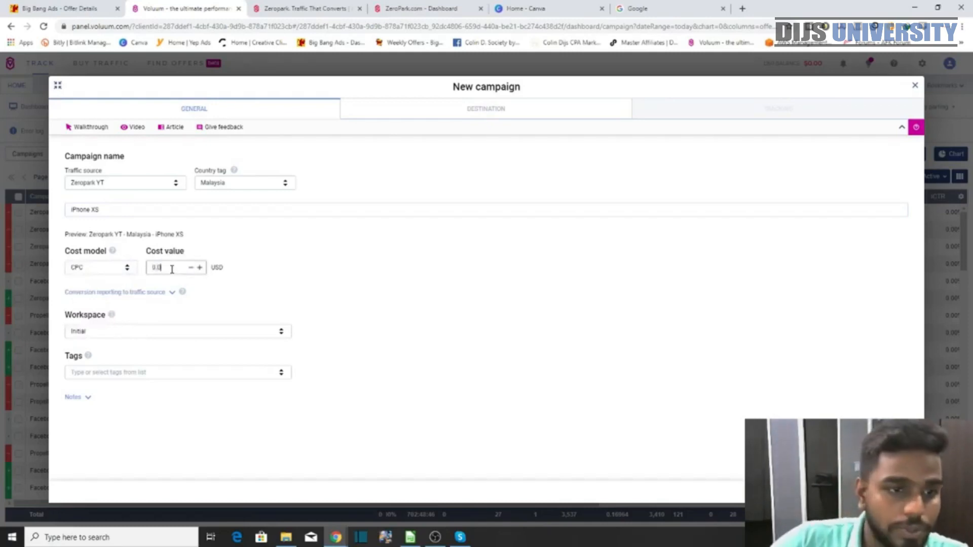
click(166, 334)
Set the redirect mode of the campaign's direct-linking path to Double meta refresh.
click(612, 379)
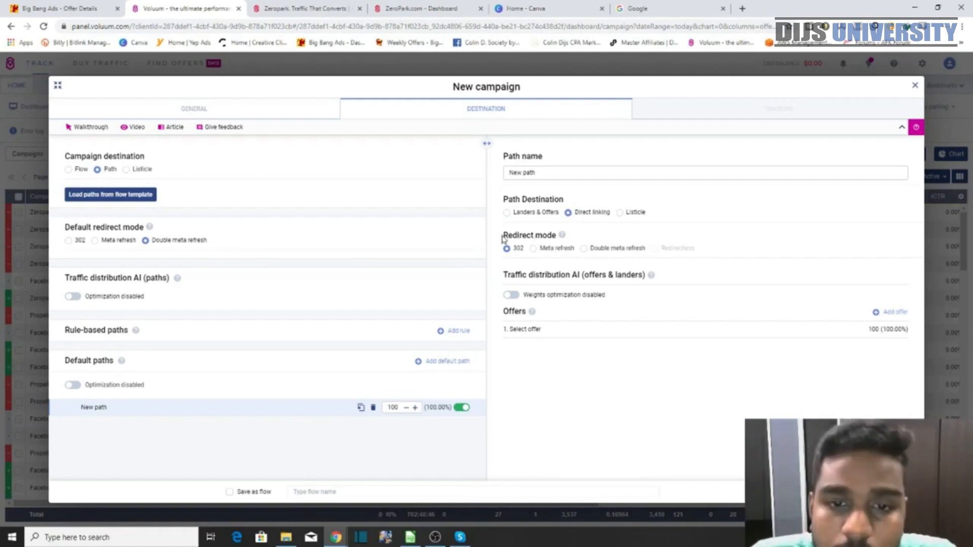
drag(505, 243, 558, 251)
click(585, 251)
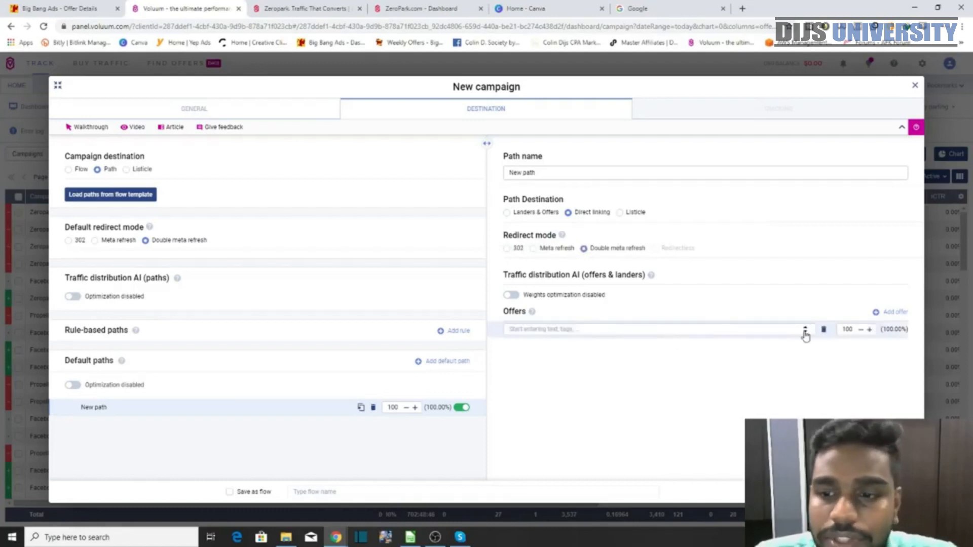
Assign the newly created Big Bang Ads Malaysia iPhone XS offer to the path and save the campaign.
click(804, 332)
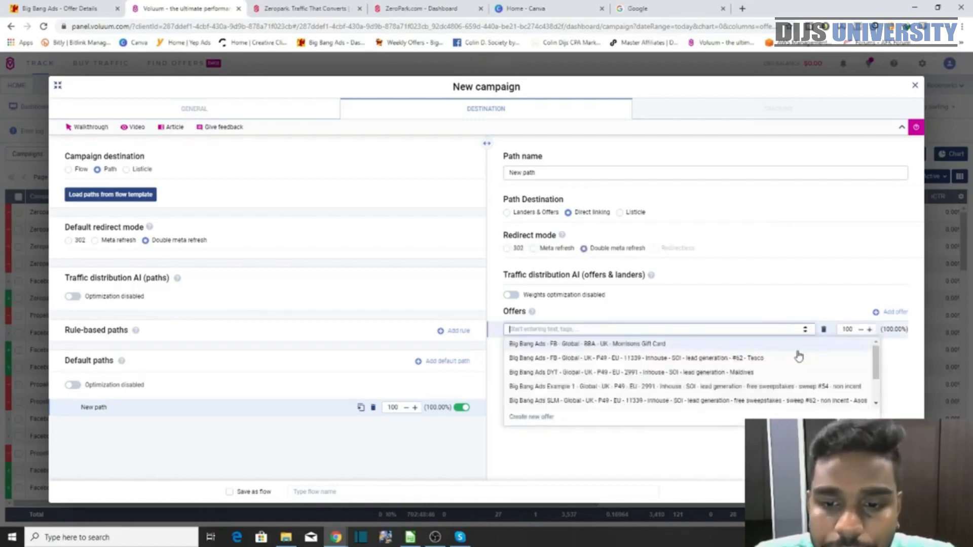
scroll(798, 367, down, 2)
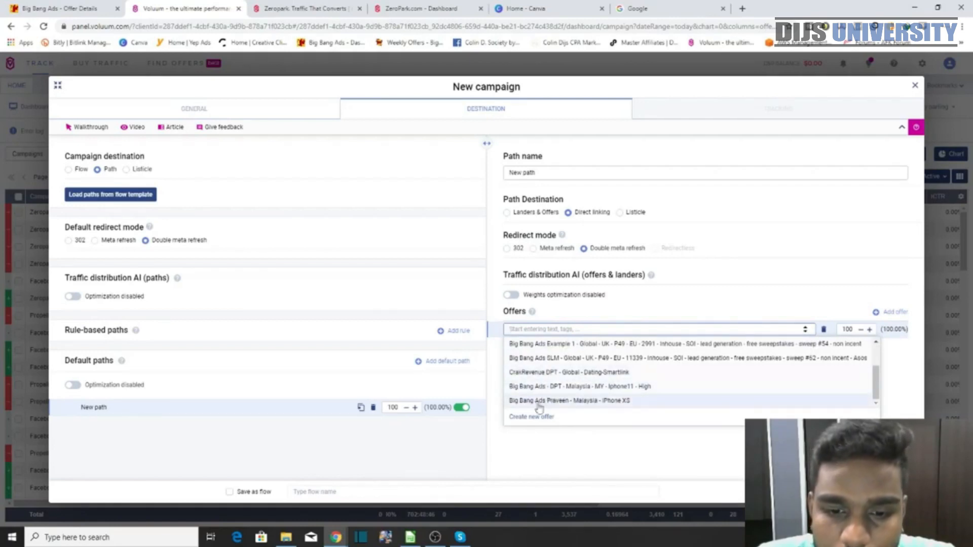
click(611, 404)
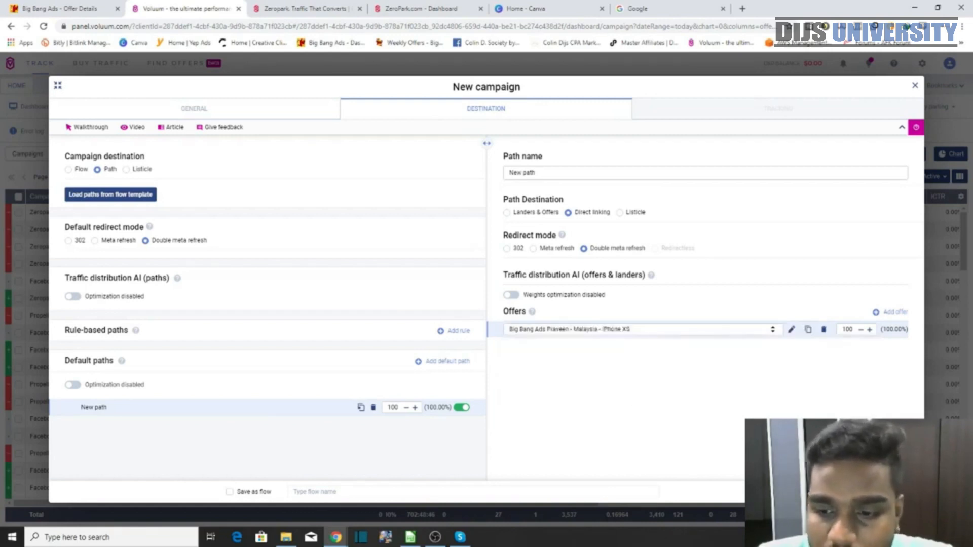
click(887, 491)
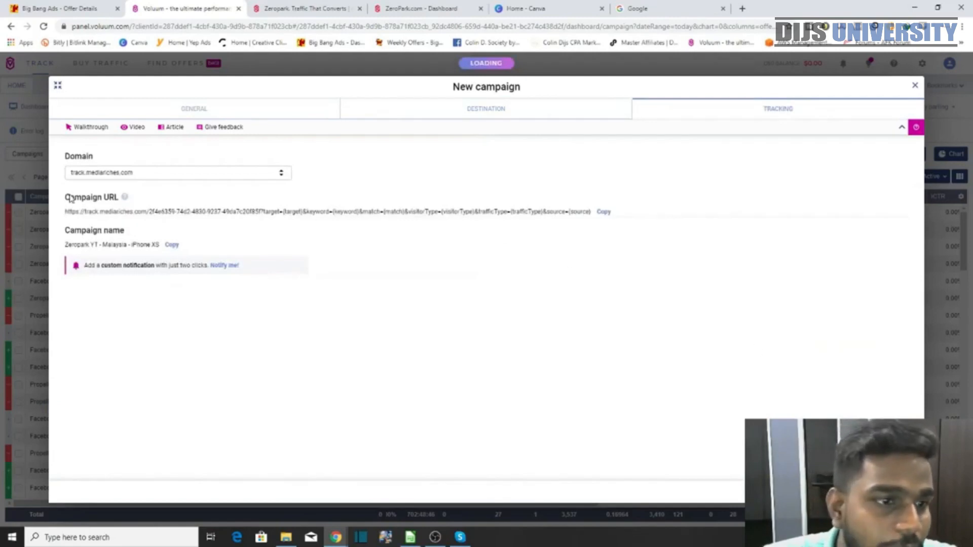
Copy the new campaign's tracking URL and paste it into the empty sticky note on the desktop.
drag(70, 198, 113, 200)
click(521, 194)
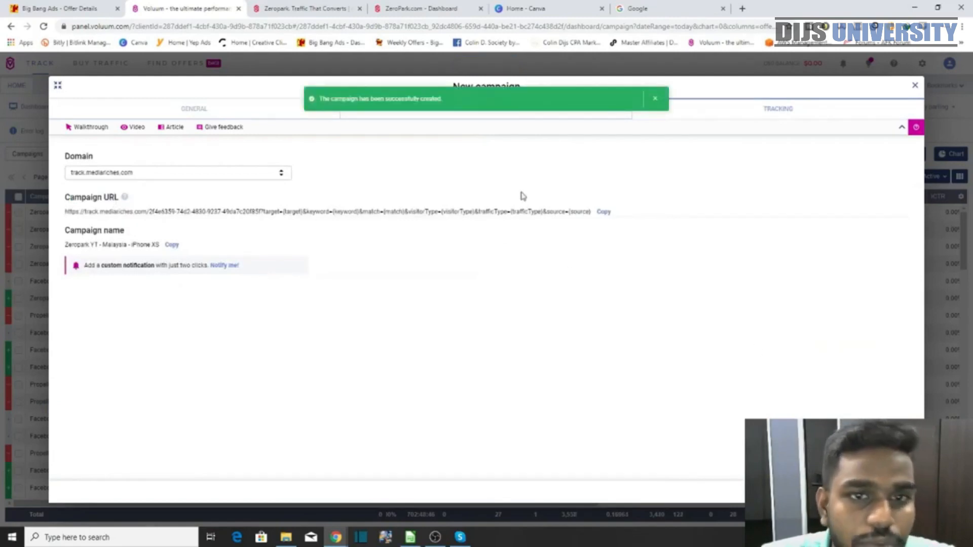
click(604, 213)
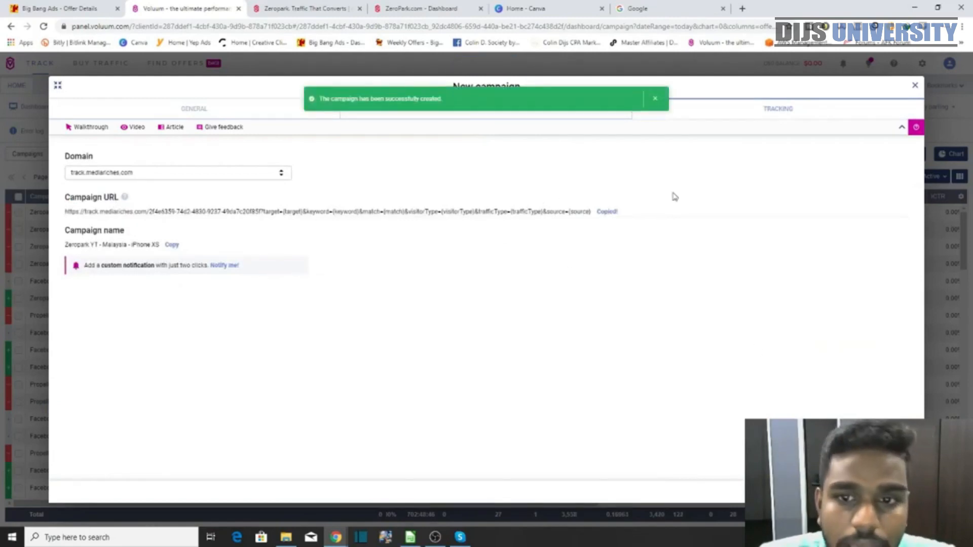
click(914, 7)
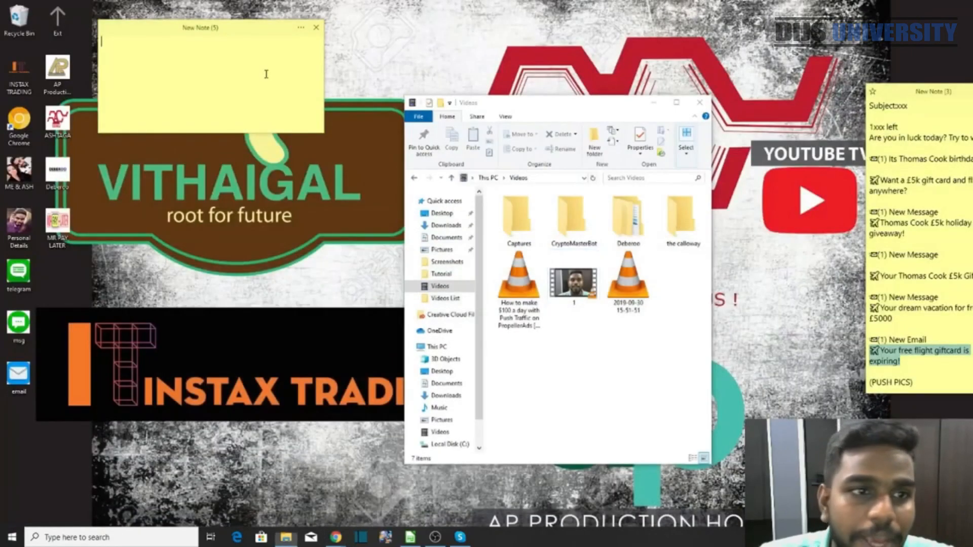
key(ctrl+v)
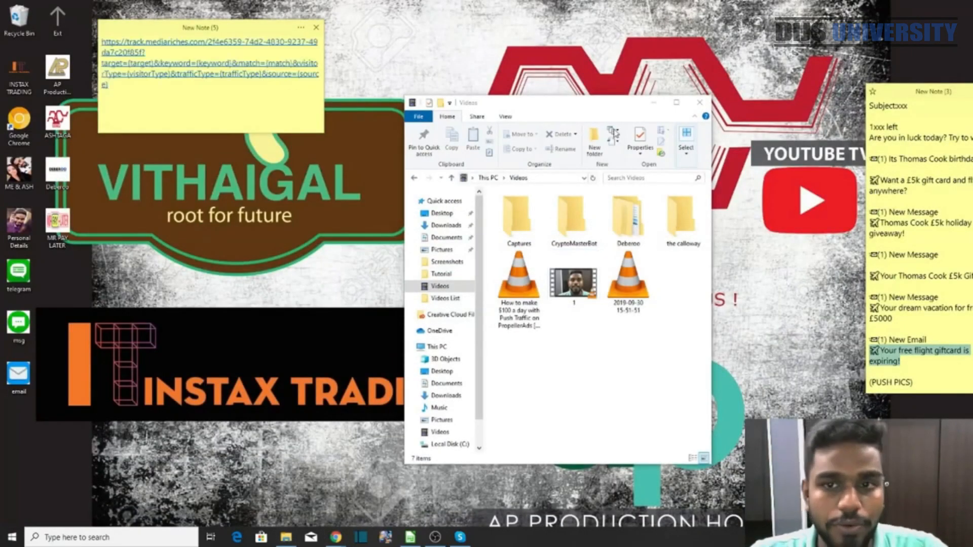
click(653, 102)
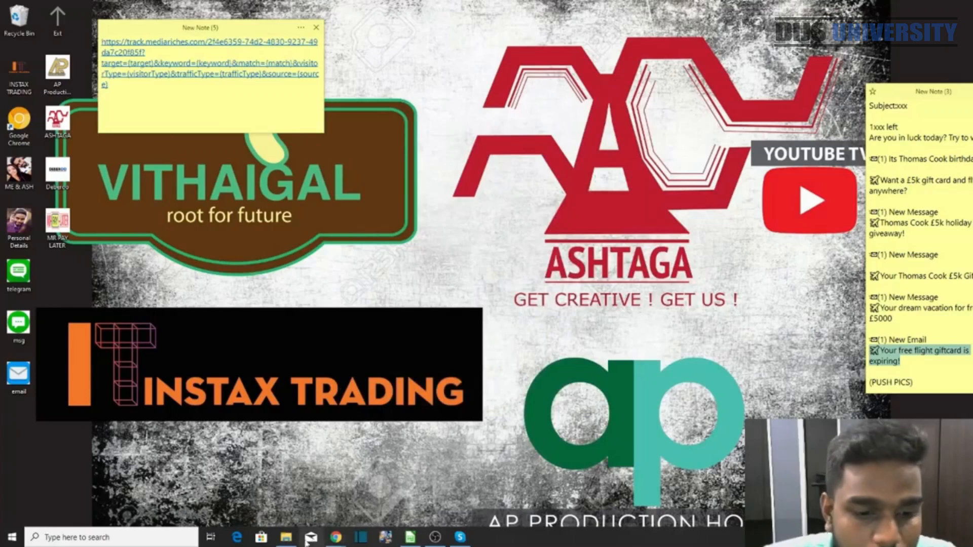
Return to Voluum, find the Zeropark YT - Malaysia - iPhone XS campaign in the campaign list and preview it.
mouse_move(336, 536)
click(322, 493)
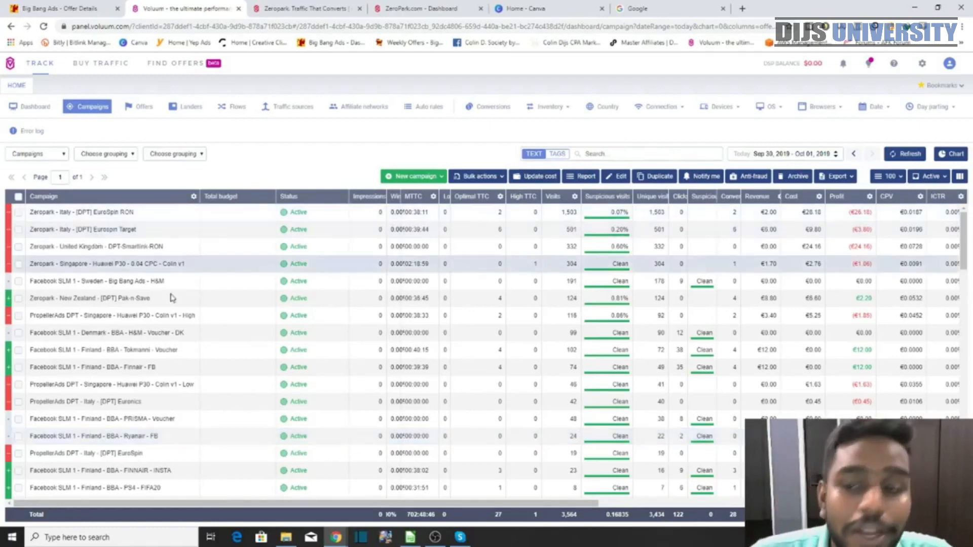
scroll(176, 303, down, 8)
scroll(176, 303, down, 10)
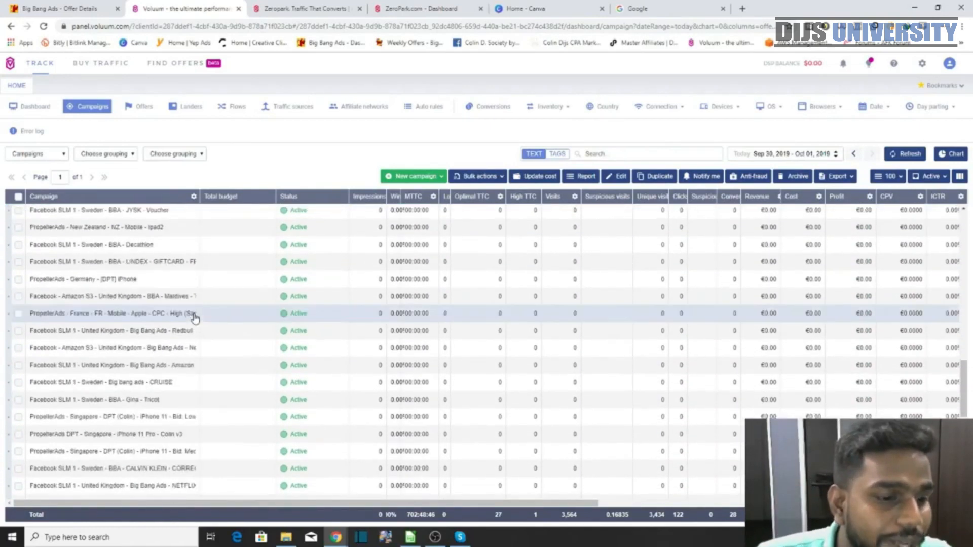
click(192, 320)
scroll(195, 318, up, 1)
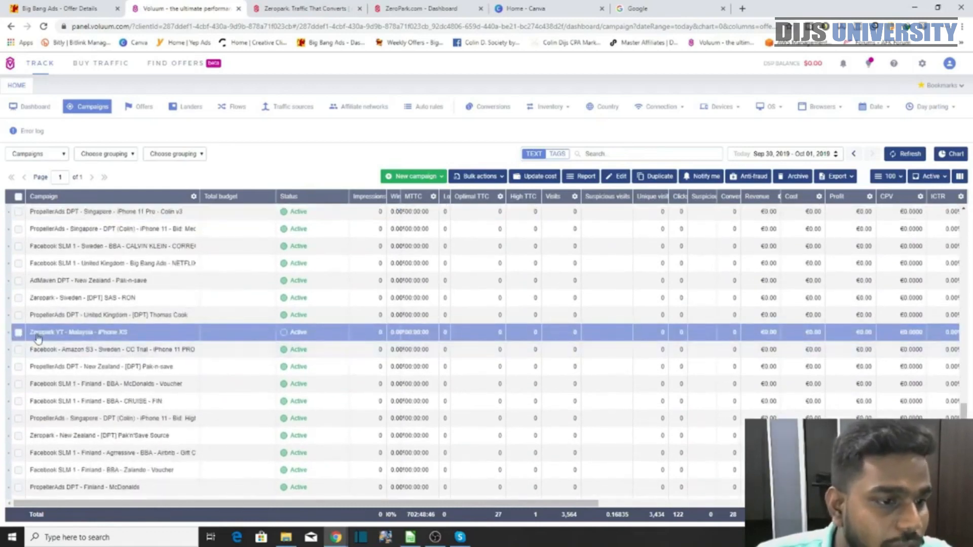
right_click(112, 336)
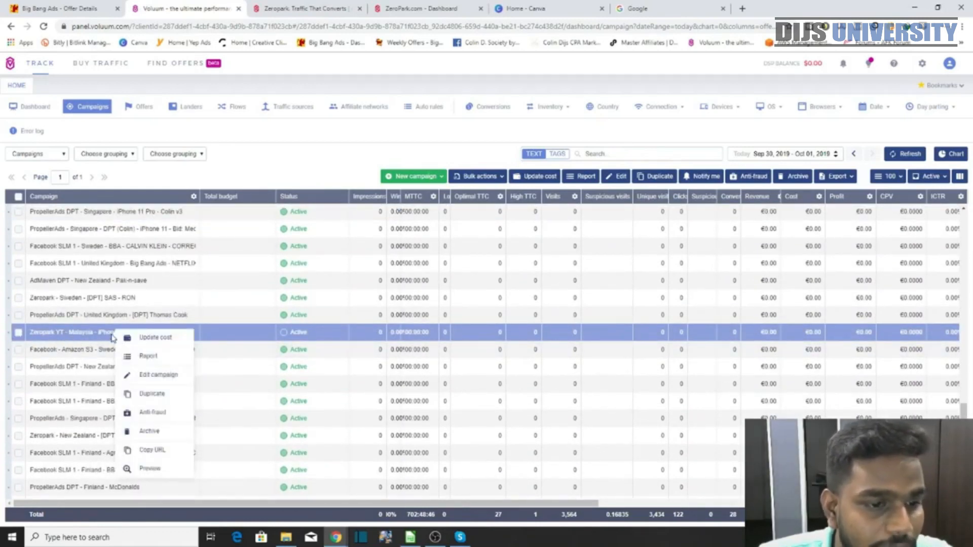
click(153, 469)
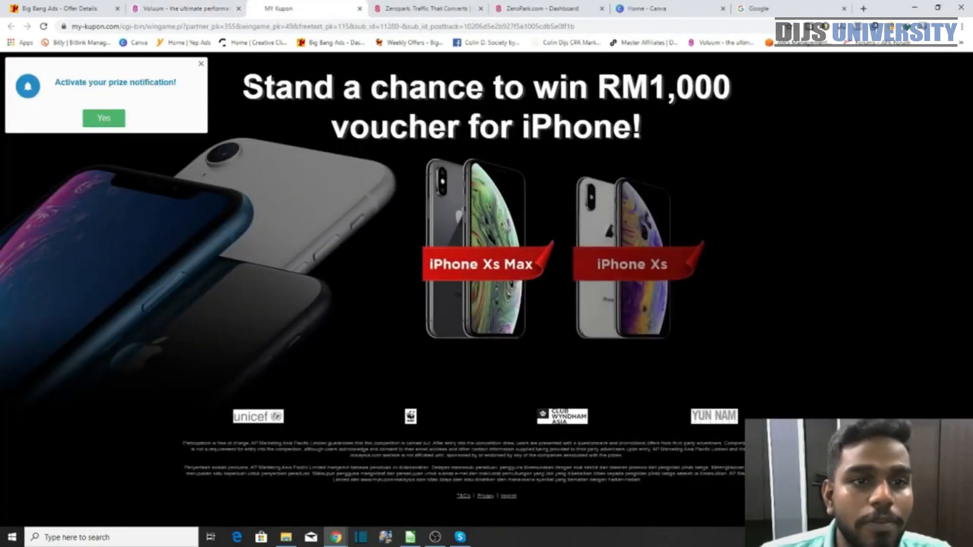
Dismiss the landing page's prize notification prompt and choose the iPhone Xs to inspect the signup form.
drag(236, 94, 950, 88)
click(201, 64)
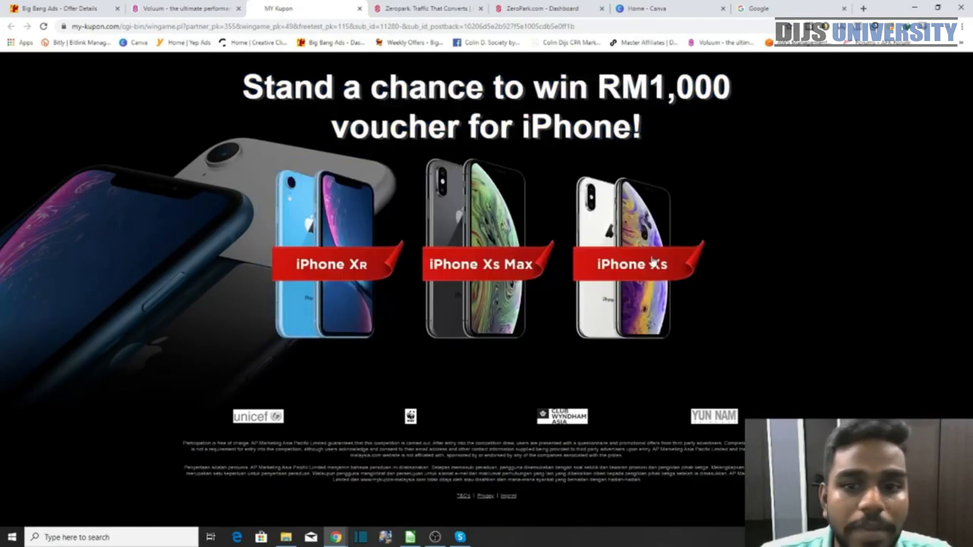
click(622, 261)
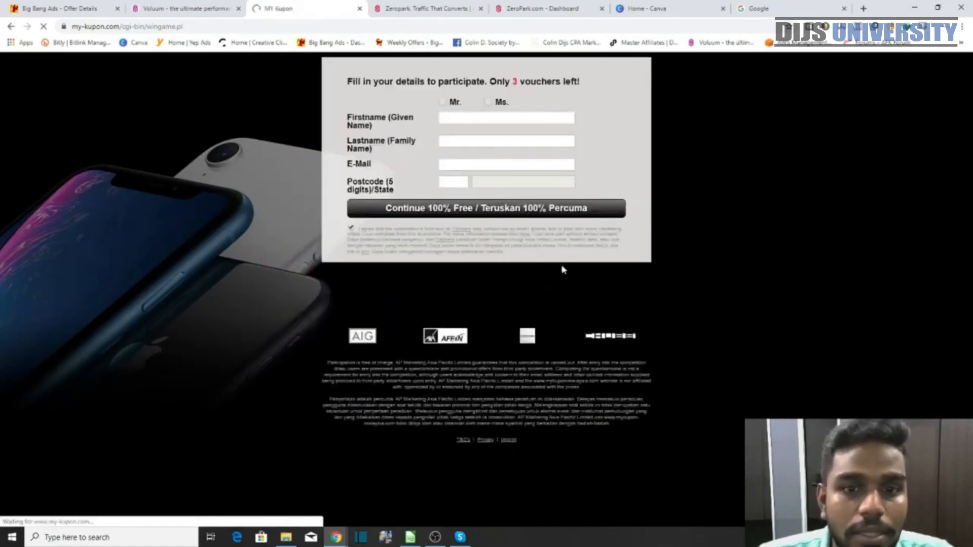
triple_click(565, 85)
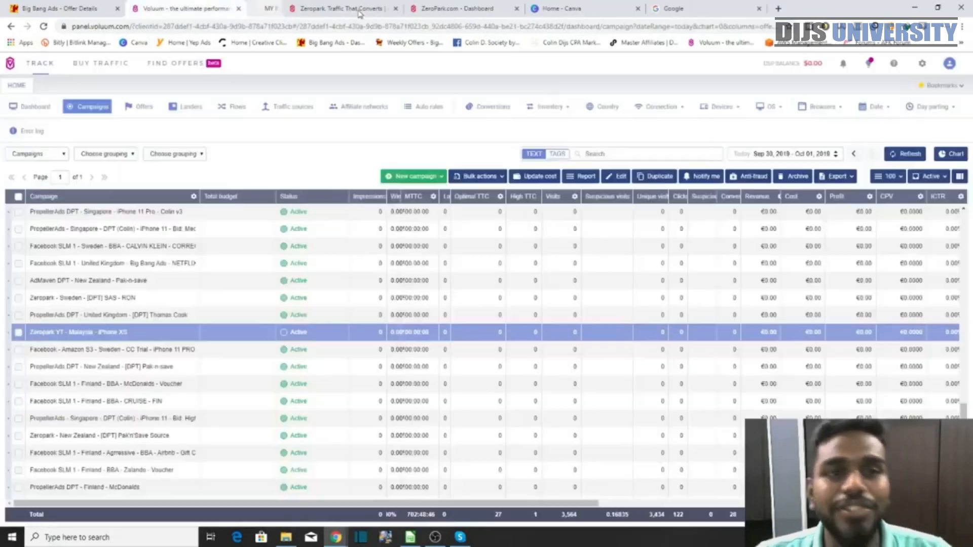
Look over the Big Bang Ads offer details, the Voluum campaign list and the Zeropark homepage.
click(359, 9)
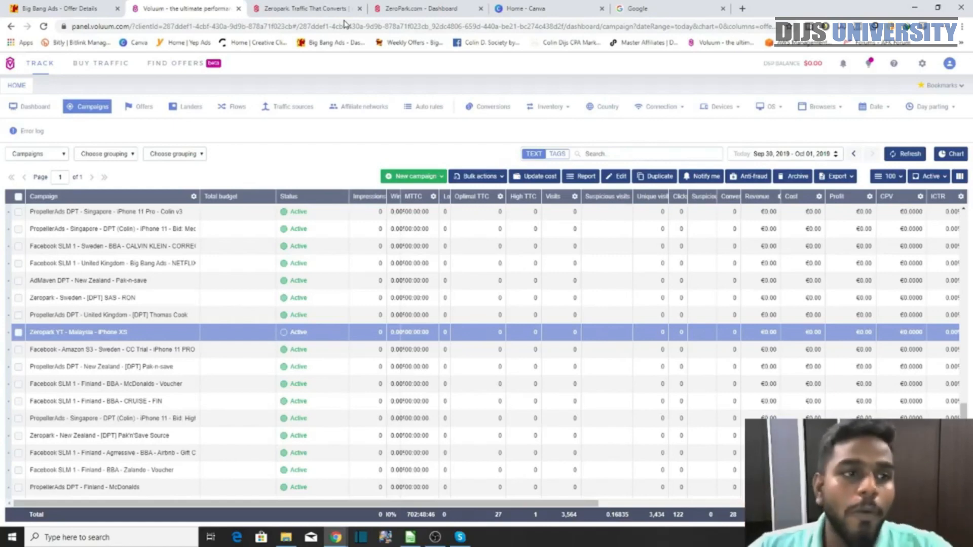
click(33, 4)
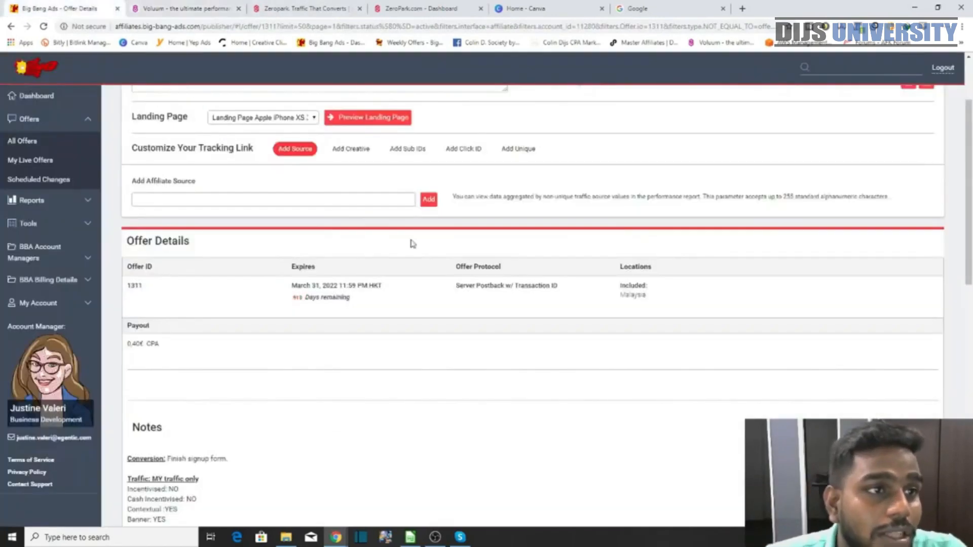
click(179, 3)
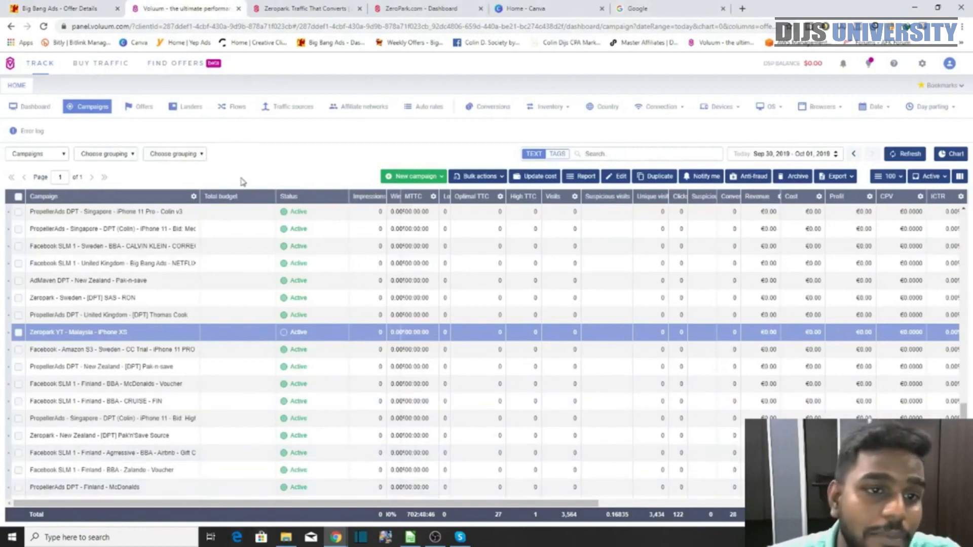
click(284, 8)
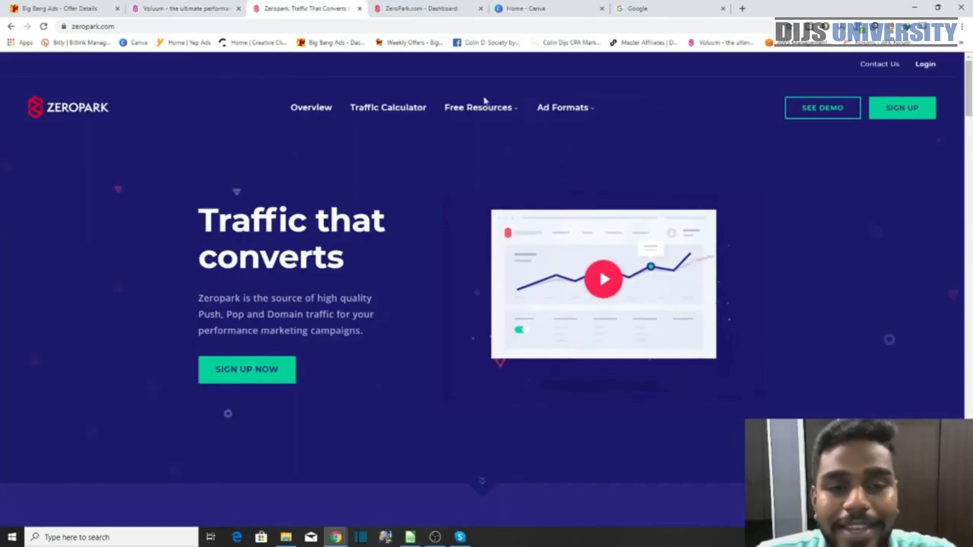
Open the Voluum report for the Zeropark YT - Malaysia - iPhone XS campaign and group it by Hour of day.
click(188, 5)
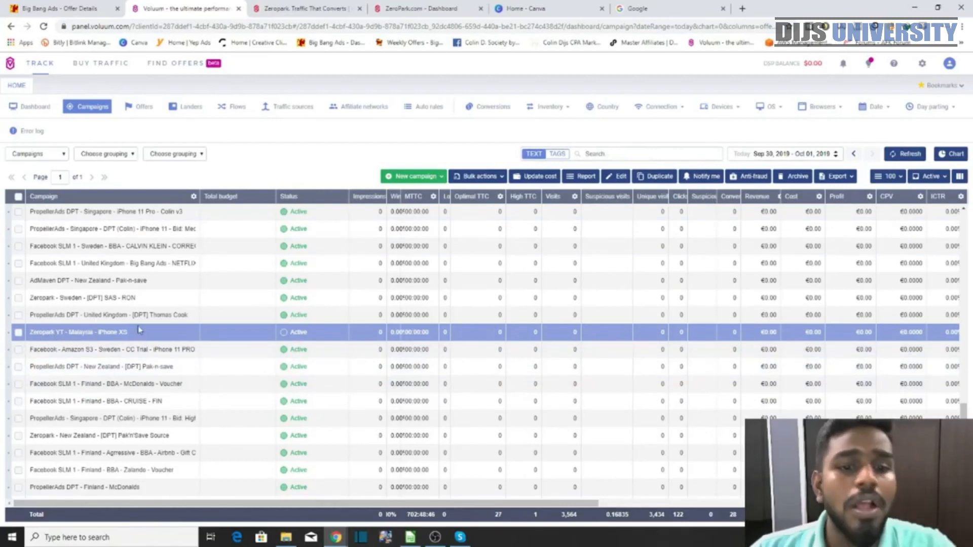
click(588, 175)
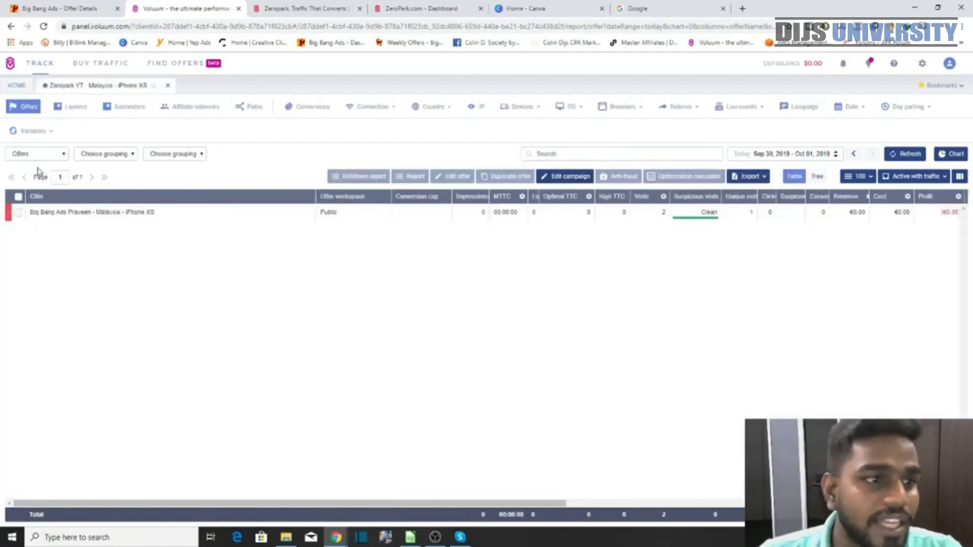
click(54, 159)
scroll(66, 241, down, 5)
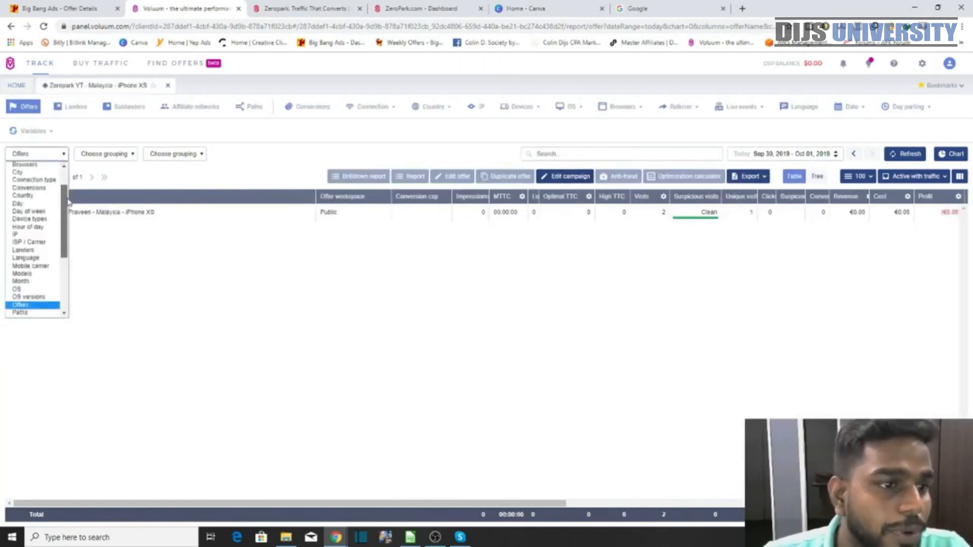
scroll(66, 241, up, 5)
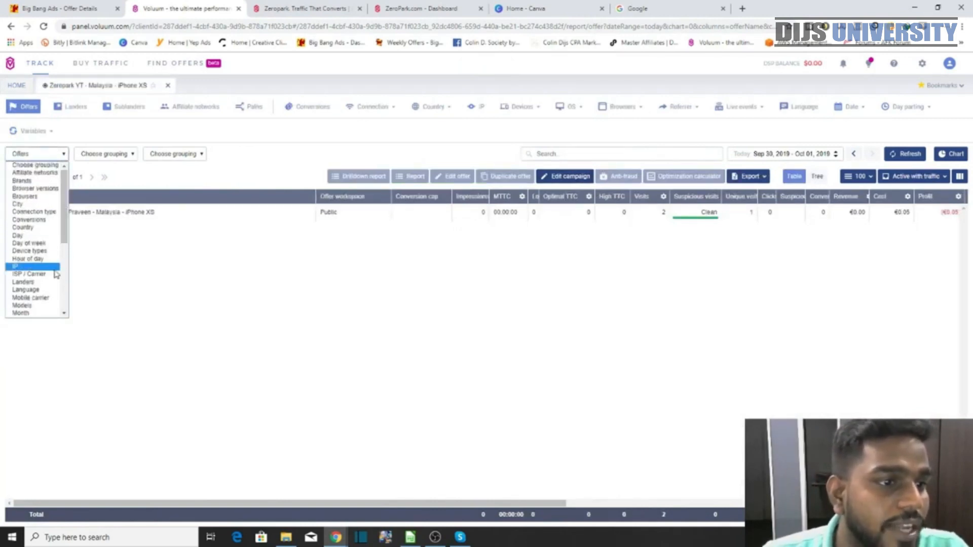
click(50, 259)
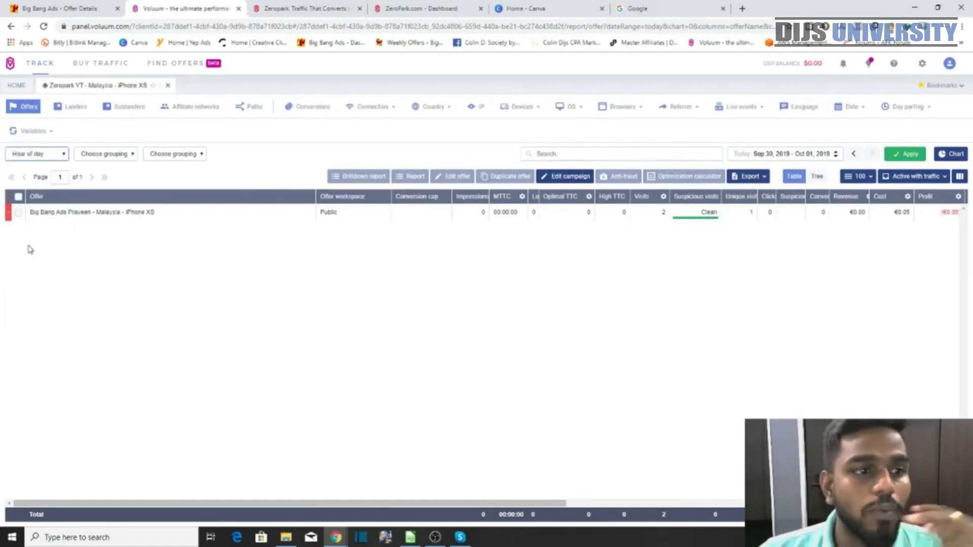
click(900, 151)
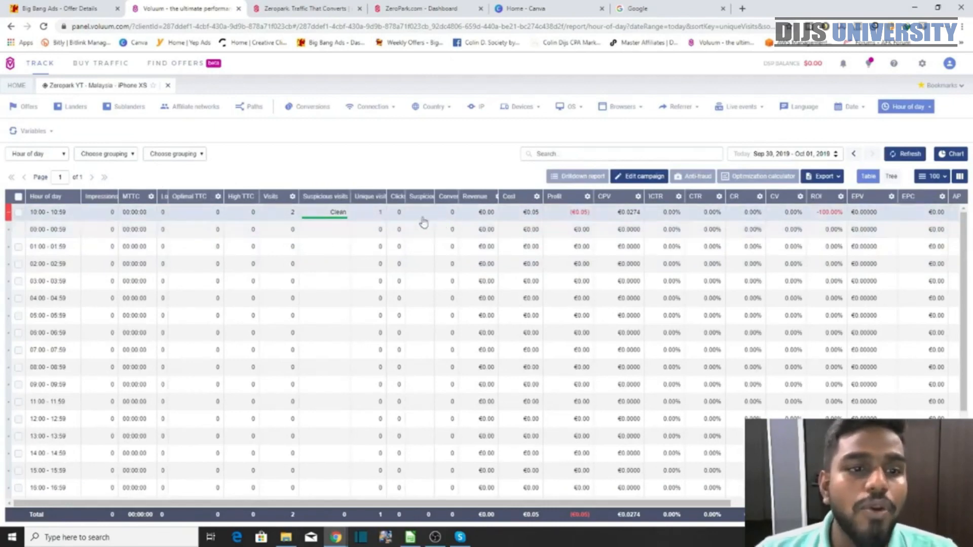
Look through the primary grouping options available for the campaign report.
click(62, 158)
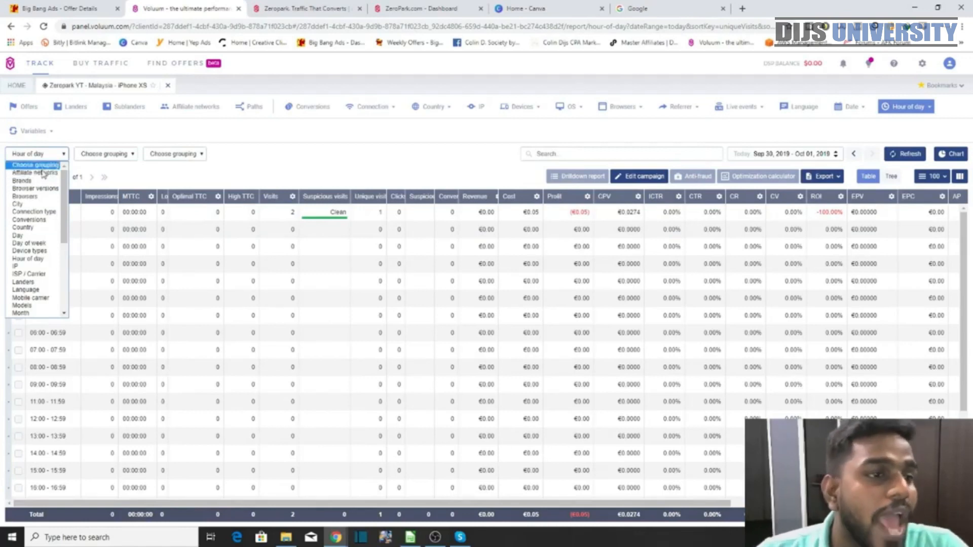
click(116, 172)
click(35, 153)
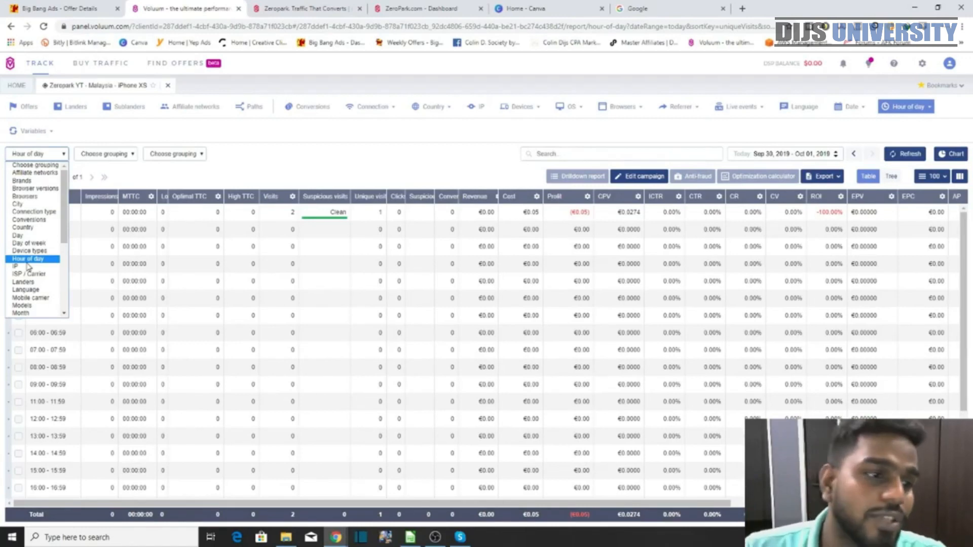
click(67, 152)
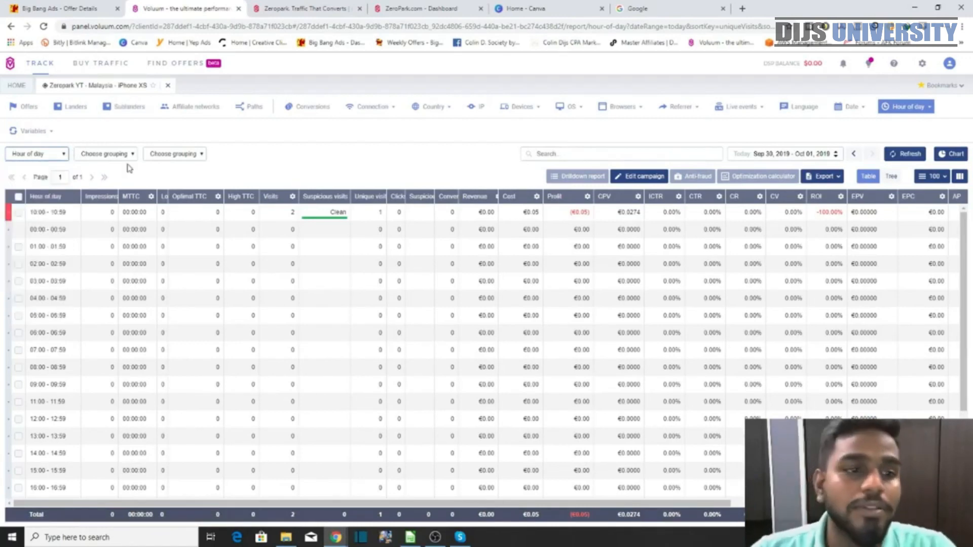
Close the campaign report and locate the Zeropark YT - Malaysia - iPhone XS campaign in the Voluum campaign list.
click(167, 85)
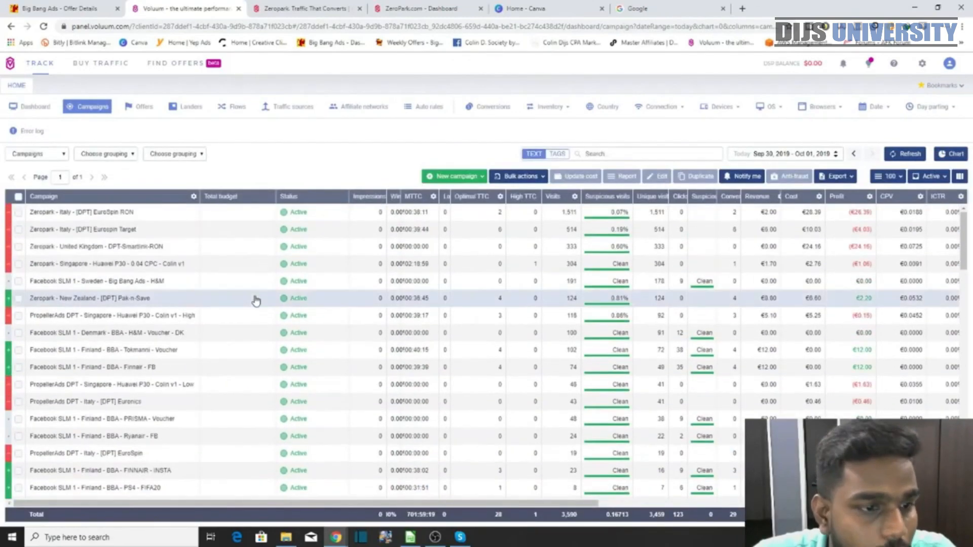
scroll(223, 334, down, 10)
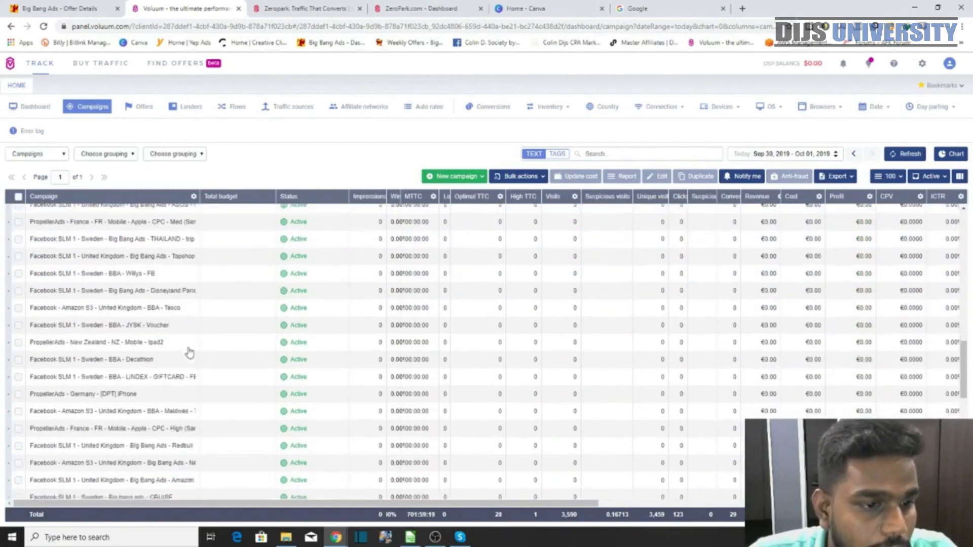
scroll(189, 353, up, 5)
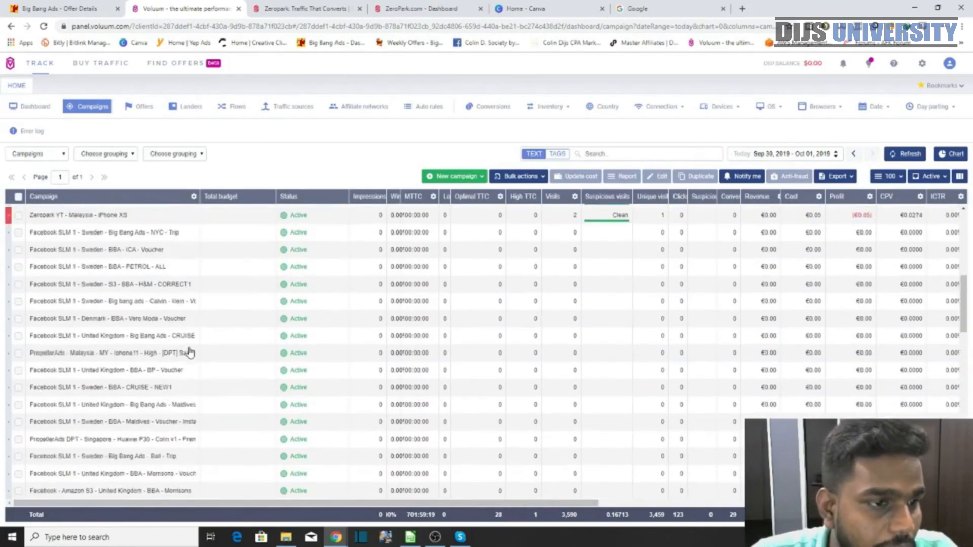
scroll(189, 353, up, 5)
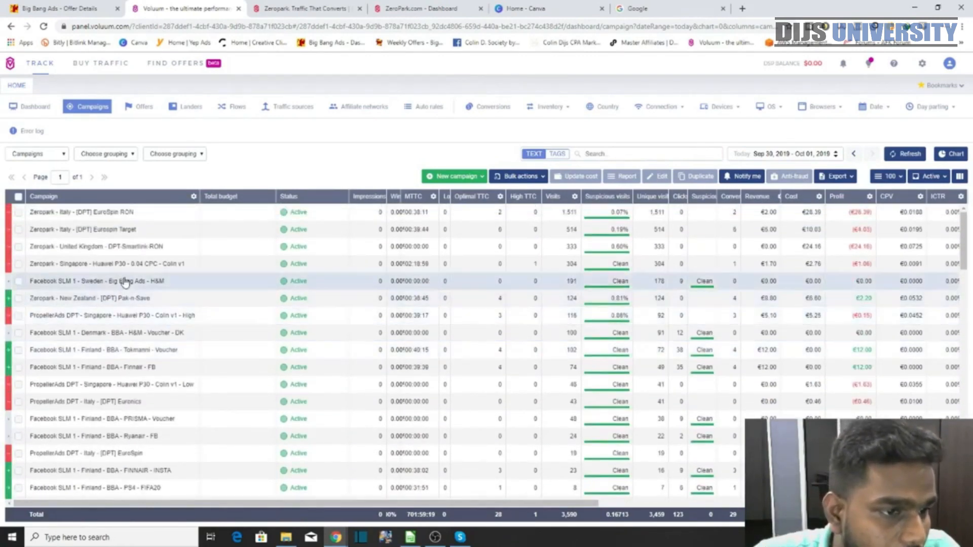
scroll(111, 354, down, 5)
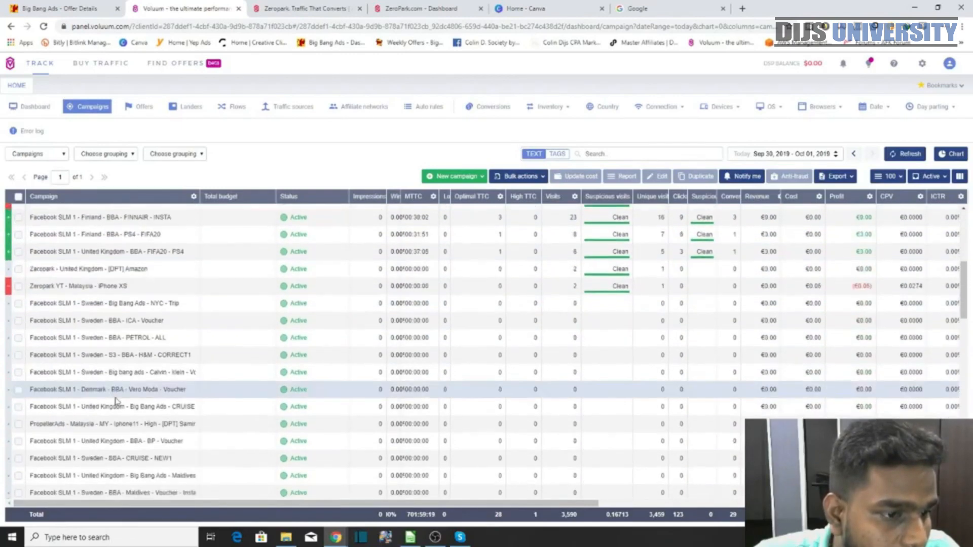
click(83, 287)
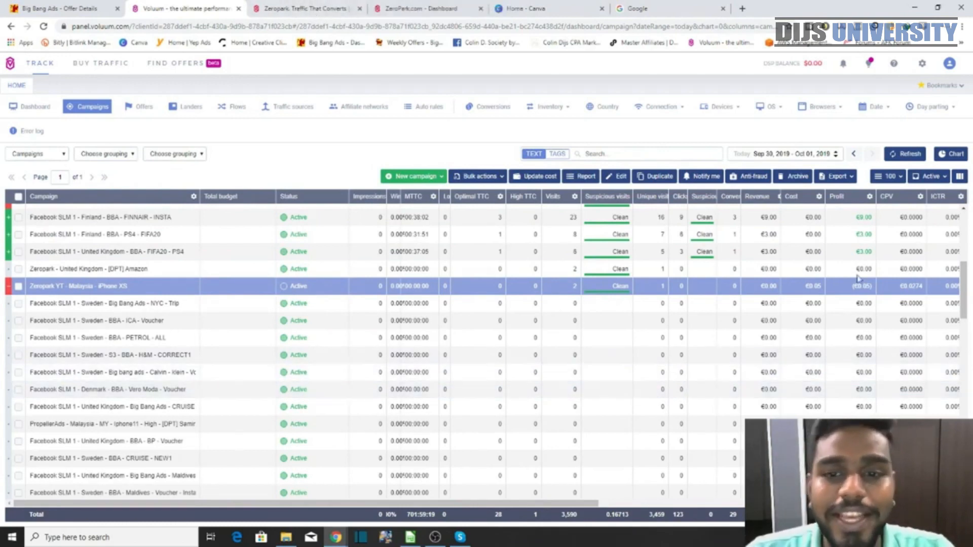
Look over the Big Bang Ads offer 1311 details again and return to the Voluum campaign list.
click(54, 6)
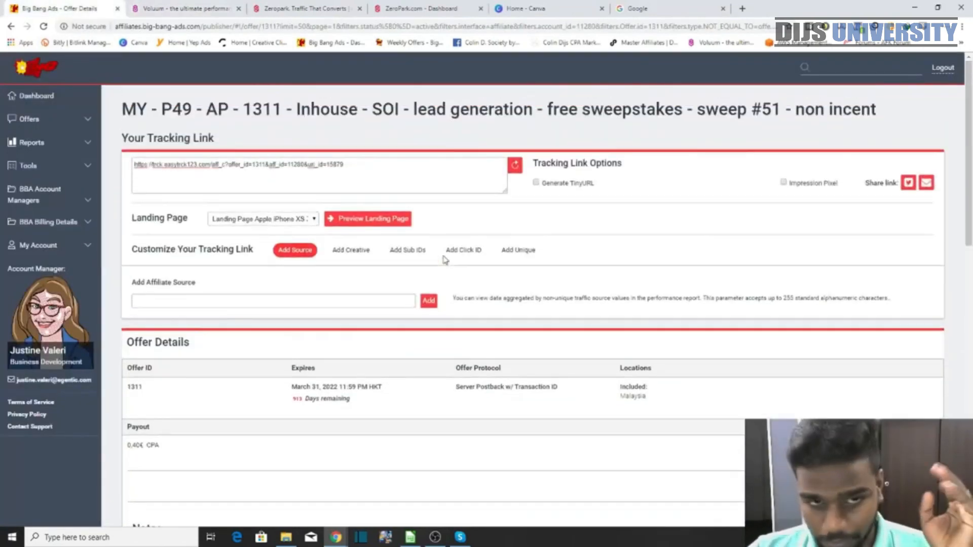
scroll(413, 223, up, 2)
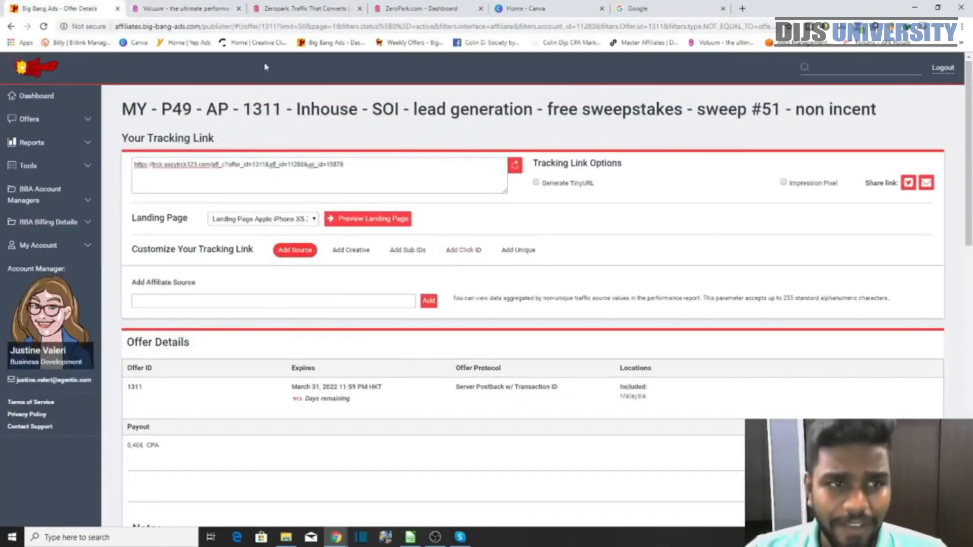
click(167, 6)
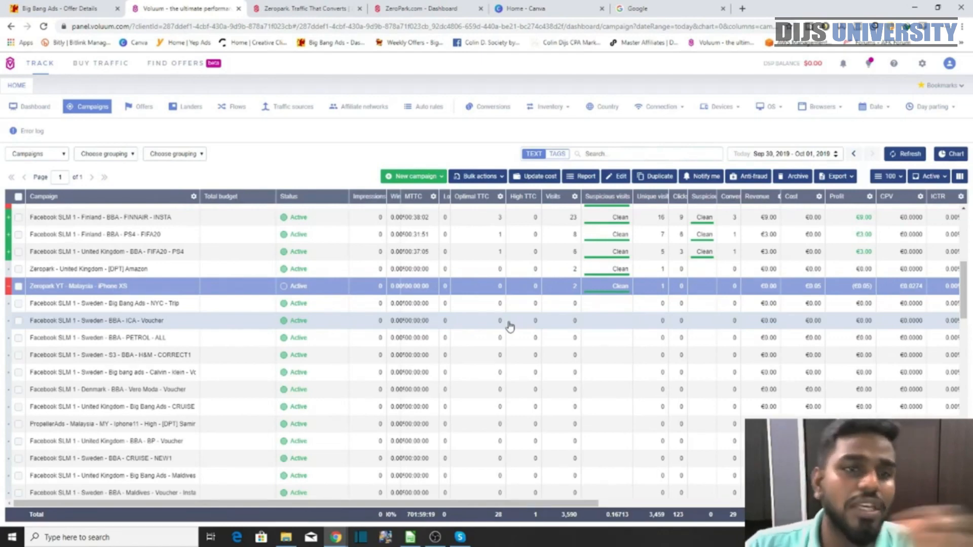
Close the Zeropark homepage and start a new Push campaign with RON targeting from the Zeropark dashboard.
click(306, 8)
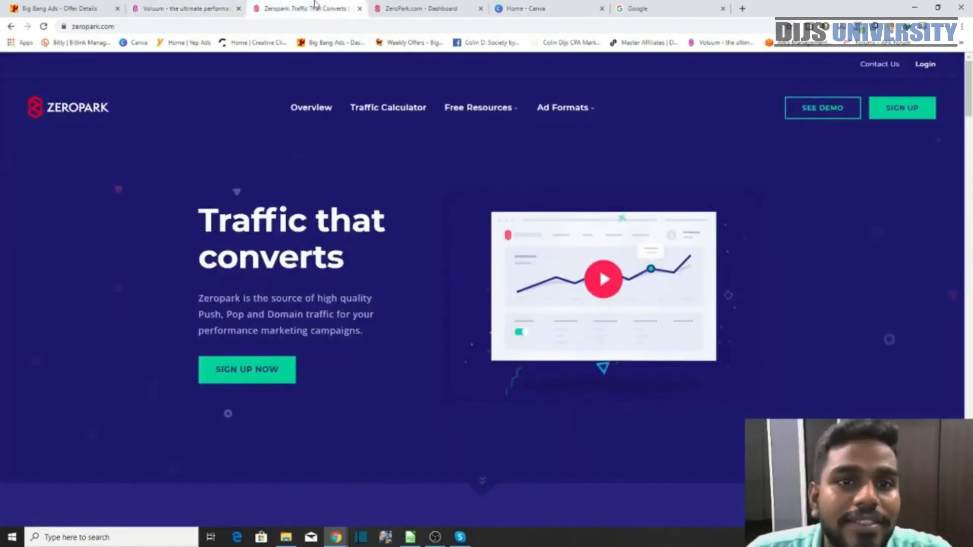
click(359, 8)
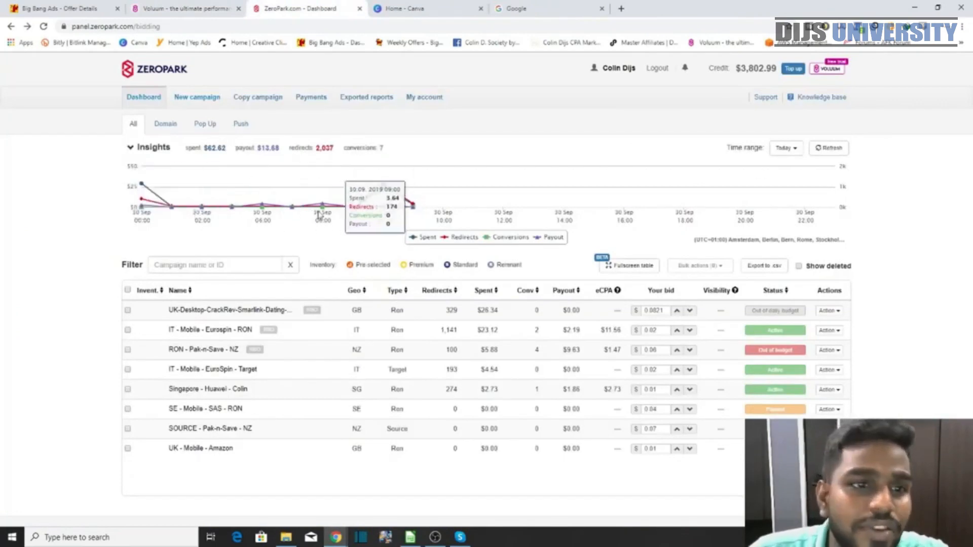
click(206, 99)
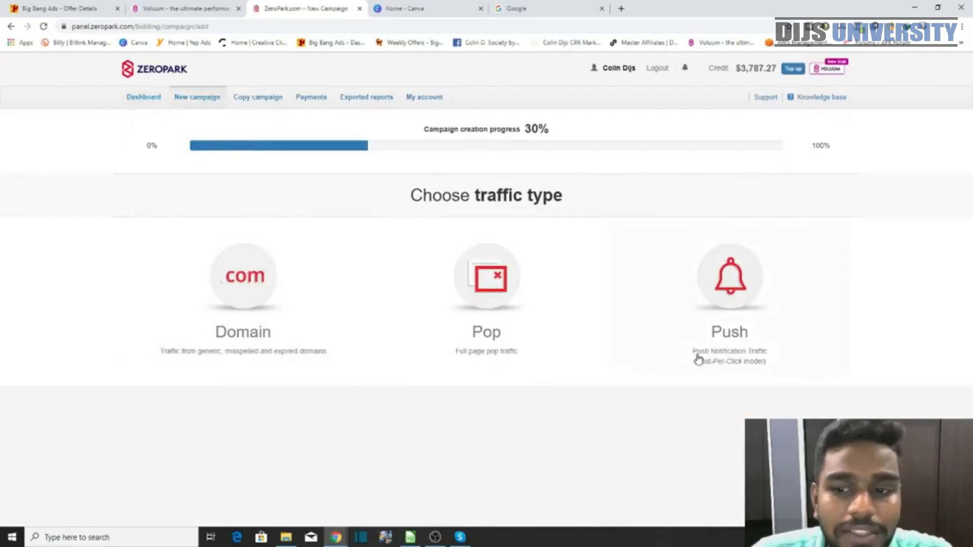
click(714, 294)
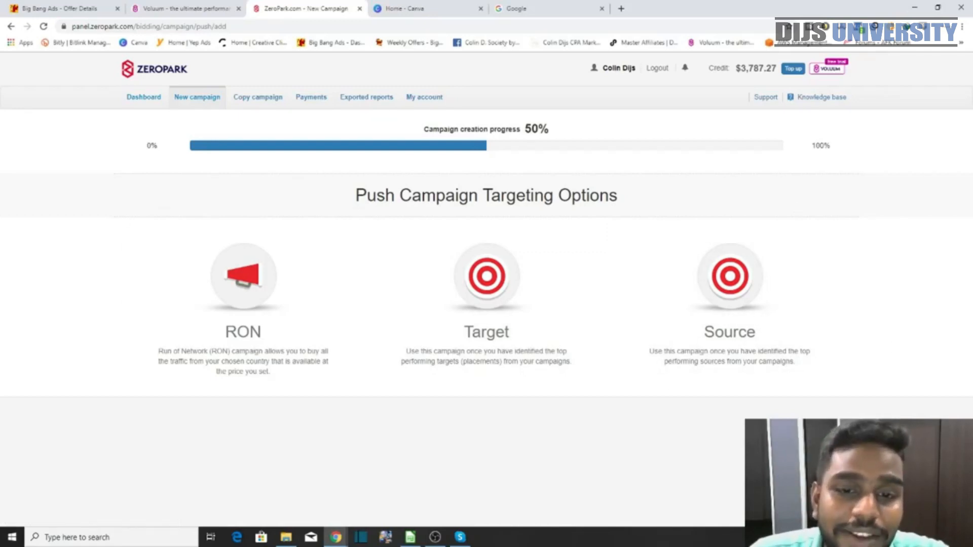
click(254, 317)
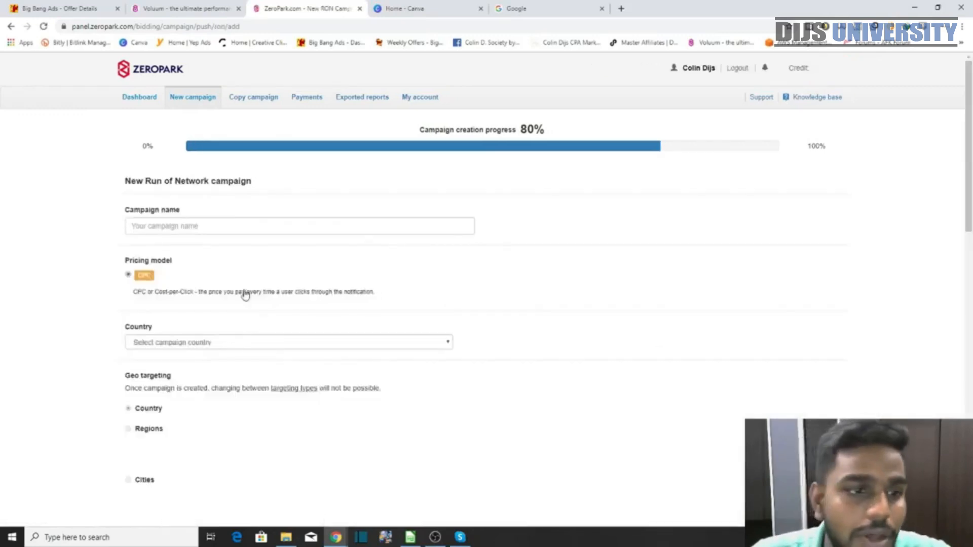
Name the new Run of Network campaign with Big Bang Ads, the marketer's first name, MY and iPhone Xs.
scroll(414, 337, down, 9)
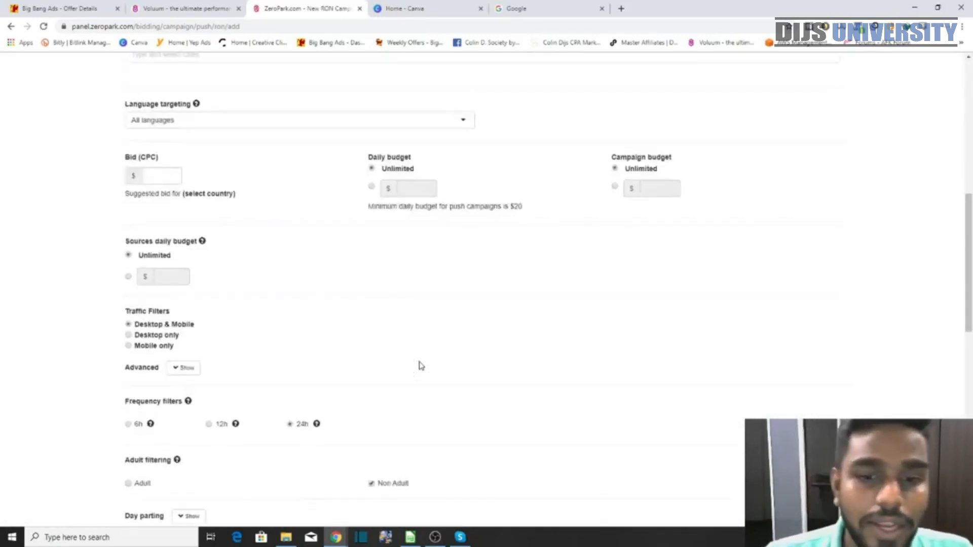
scroll(419, 365, up, 9)
click(254, 228)
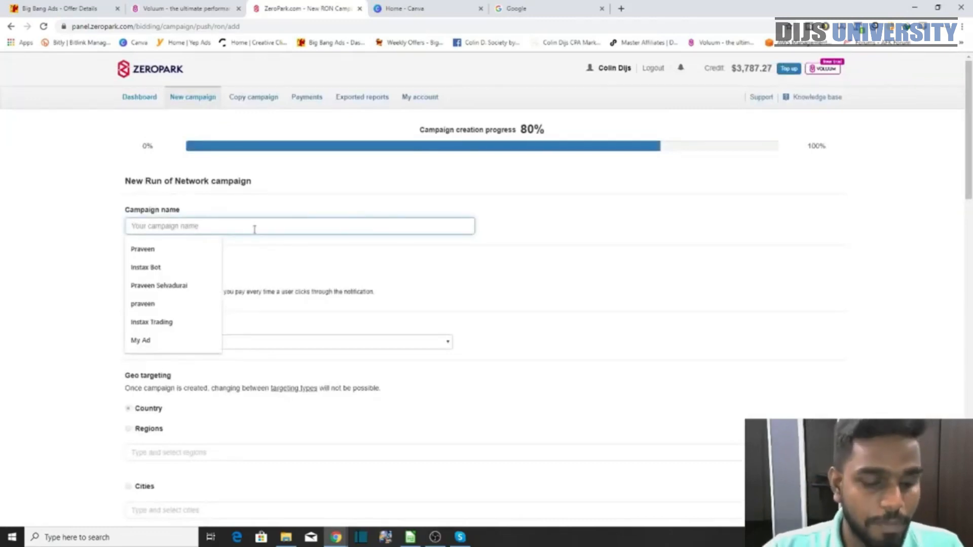
text(Big Bang Ads -MY - iphone)
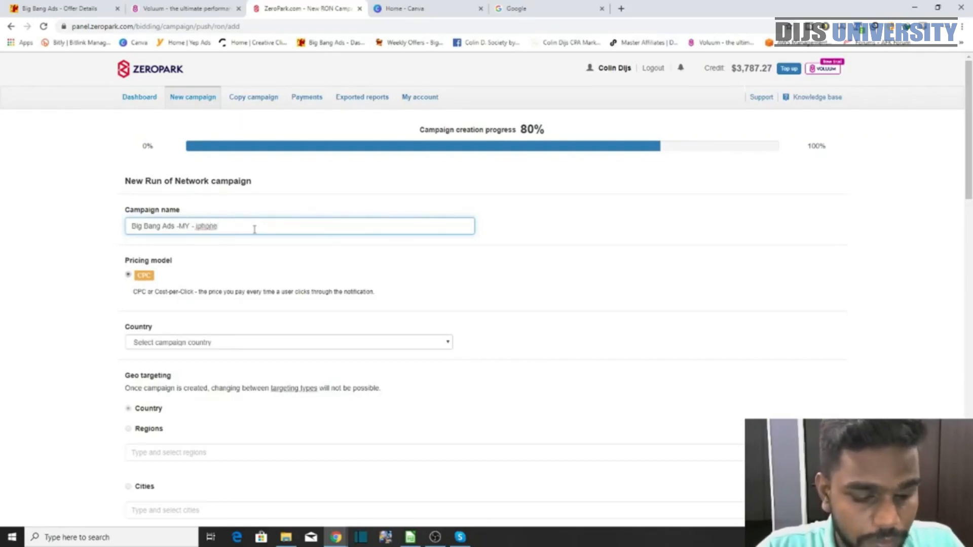
text(s)
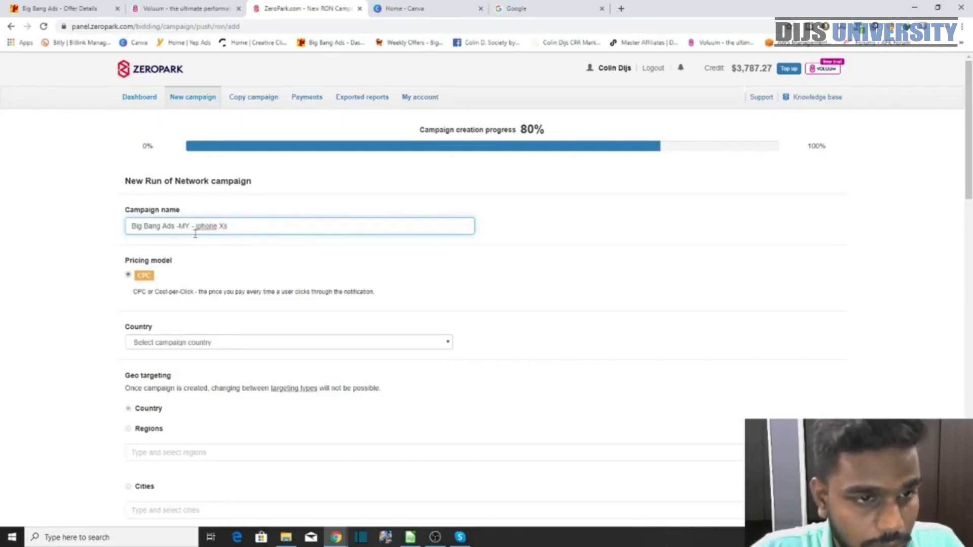
text(P)
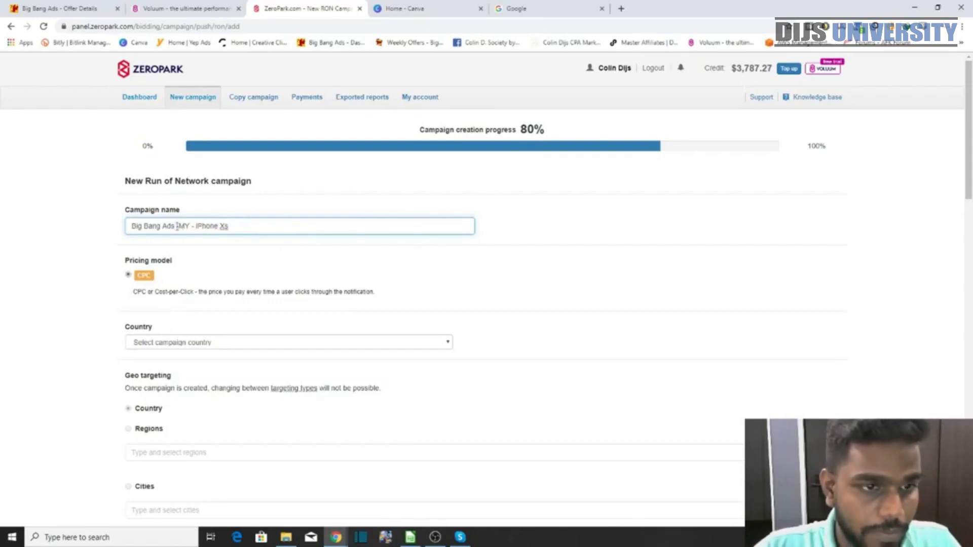
click(176, 225)
text(Praveen)
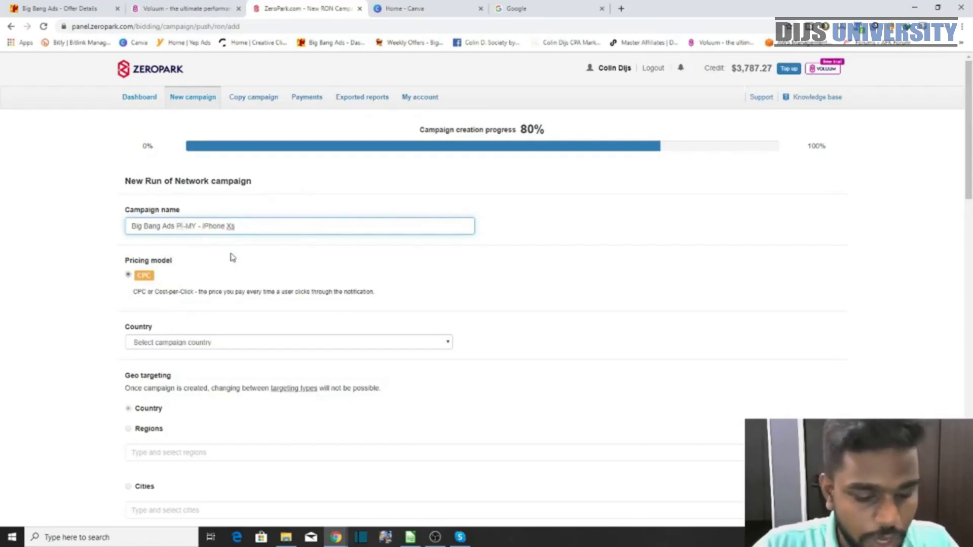
text(n)
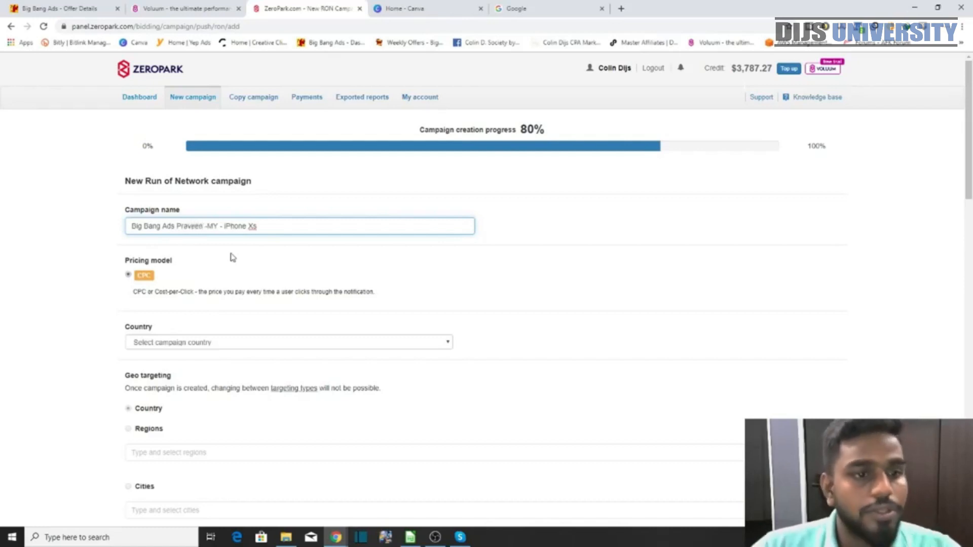
Check the CPC pricing model and set the campaign country to Malaysia.
drag(406, 297, 150, 264)
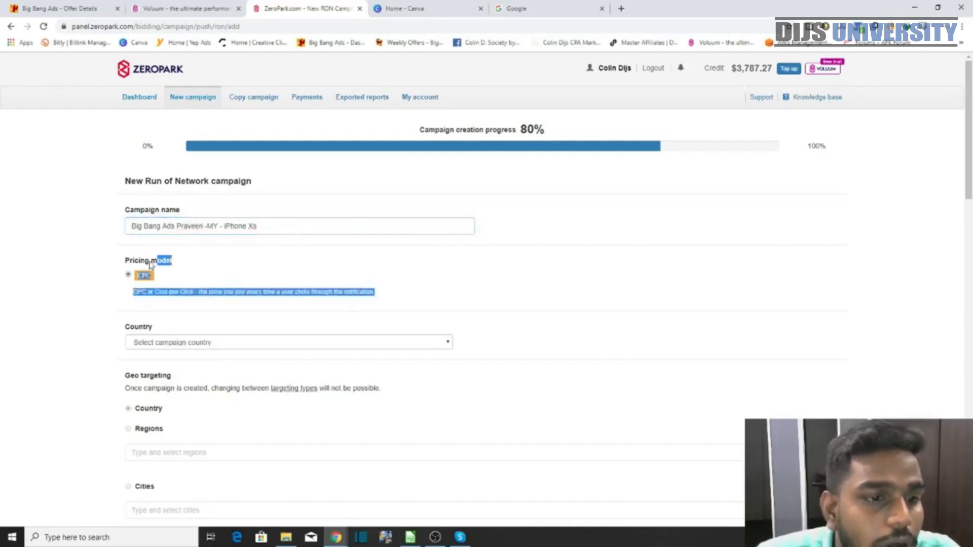
click(108, 268)
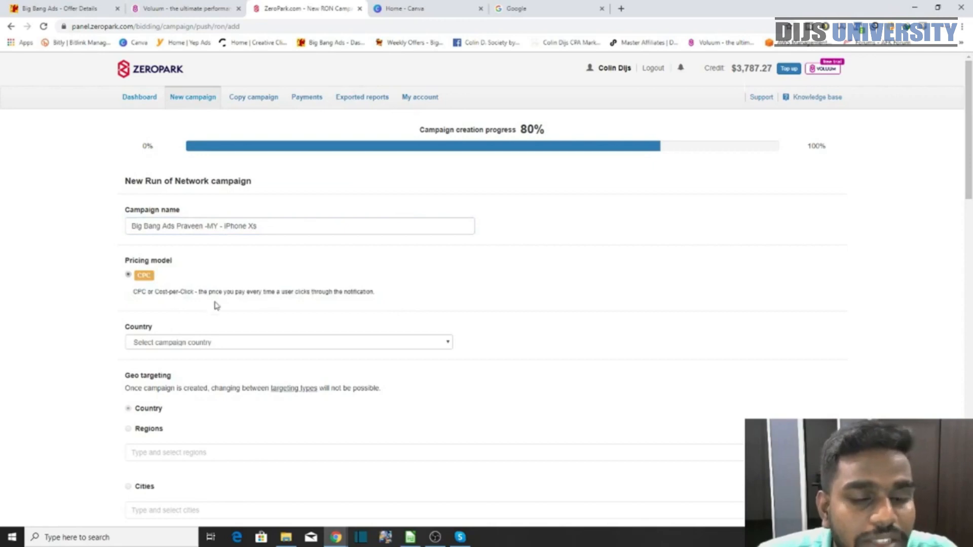
click(451, 344)
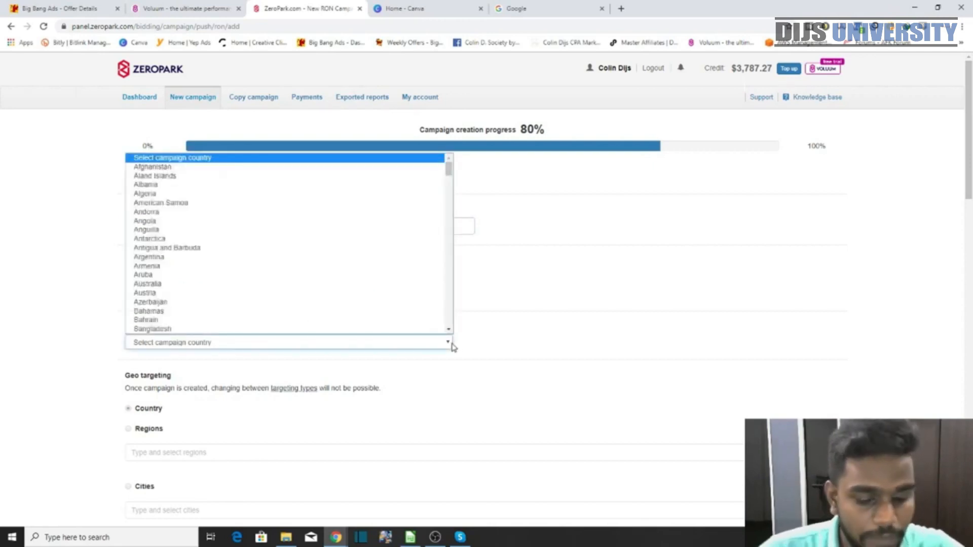
key(m)
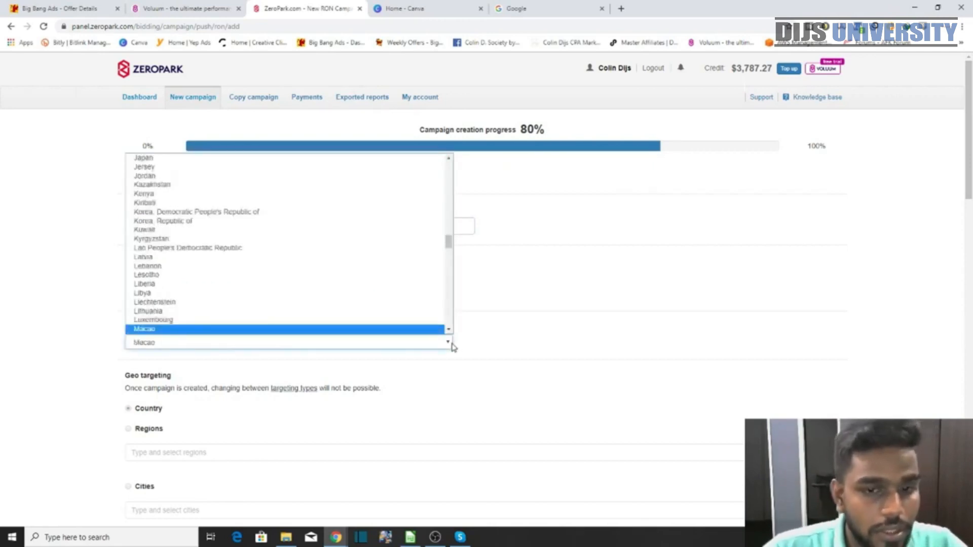
scroll(226, 265, down, 2)
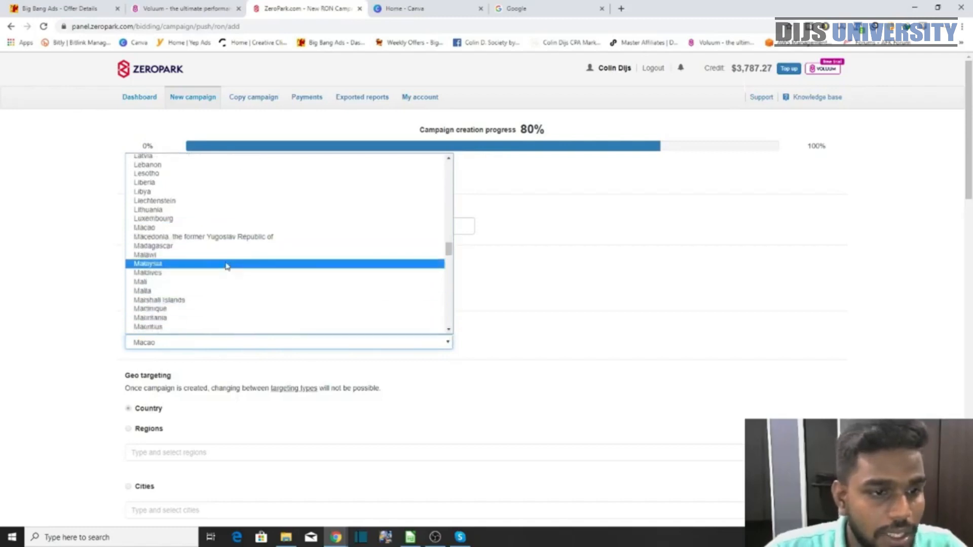
click(226, 264)
Review the geo targeting choices of country, regions and cities and the note about changing targeting types.
scroll(238, 353, down, 2)
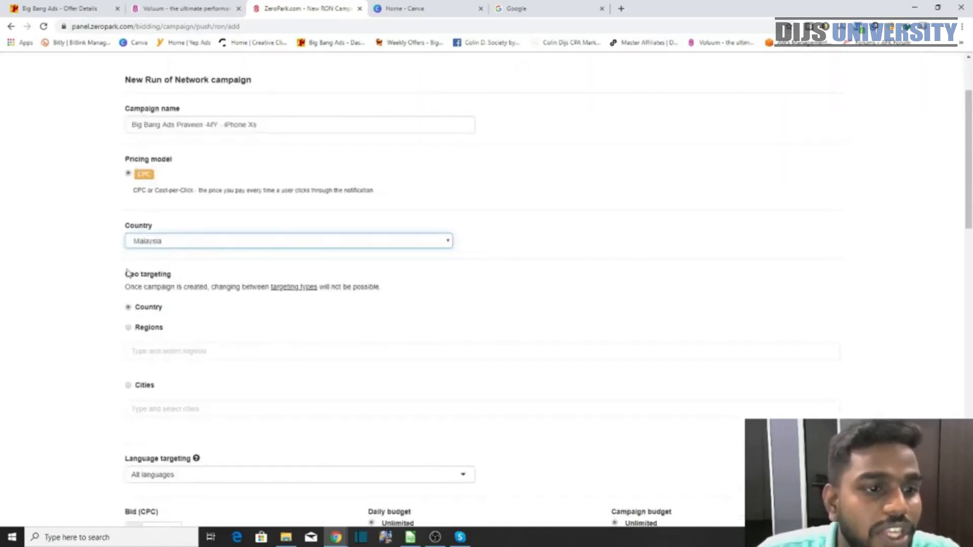
drag(130, 273, 117, 309)
drag(168, 329, 137, 335)
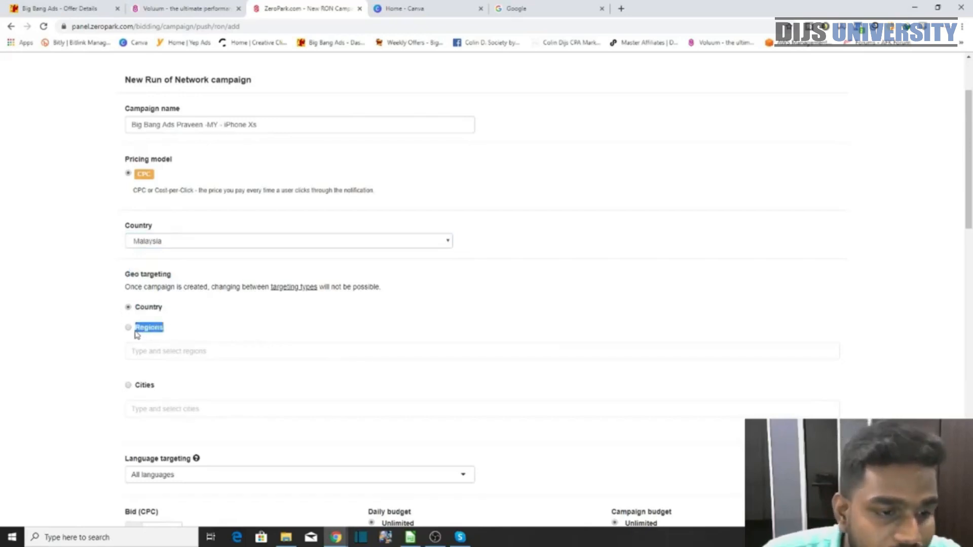
drag(161, 385, 136, 385)
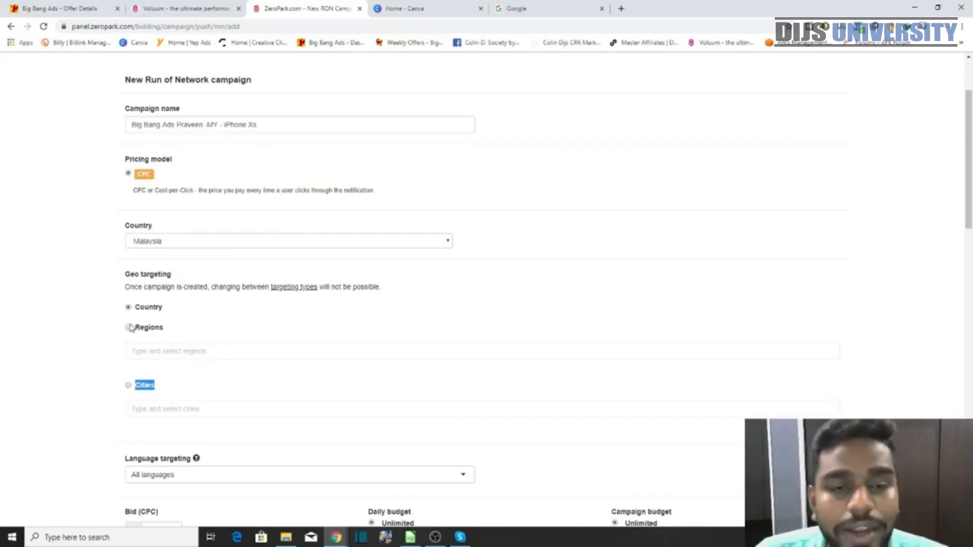
drag(126, 287, 387, 296)
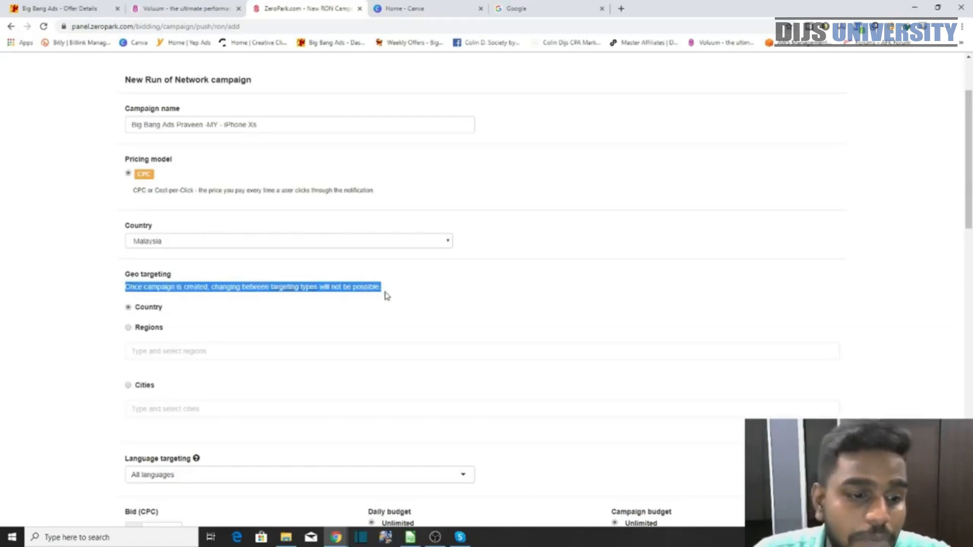
Review the language targeting choices for the Malaysian campaign and set the language to English.
scroll(387, 296, down, 3)
click(466, 323)
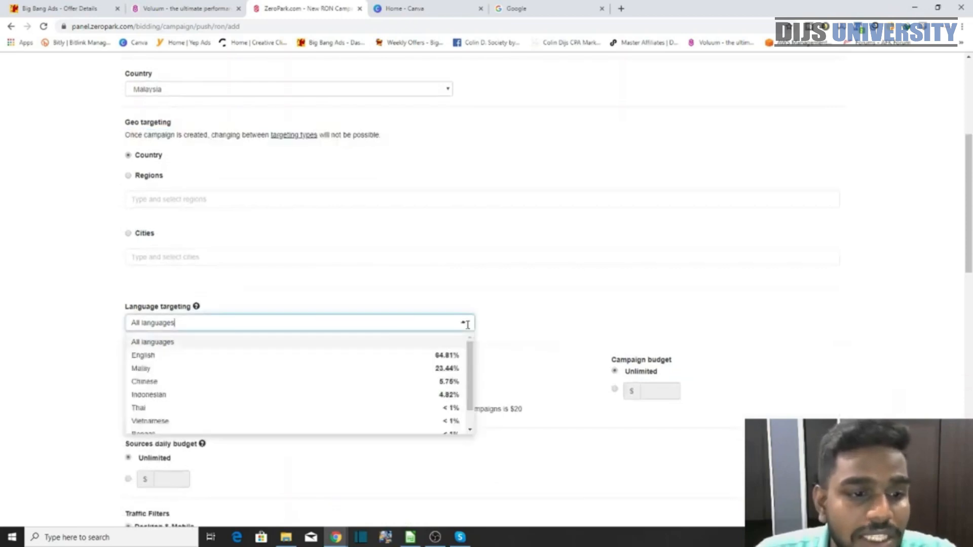
click(467, 325)
scroll(388, 201, up, 5)
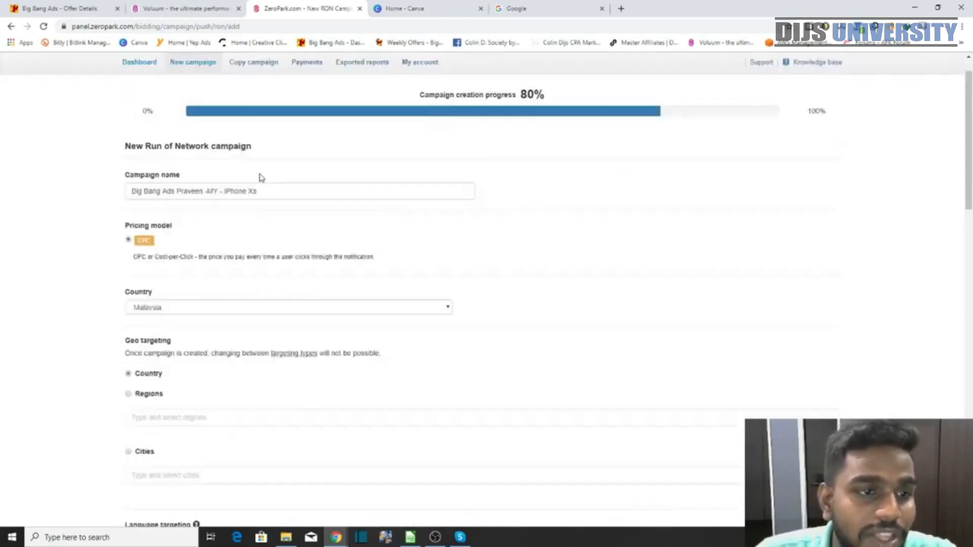
scroll(289, 210, down, 5)
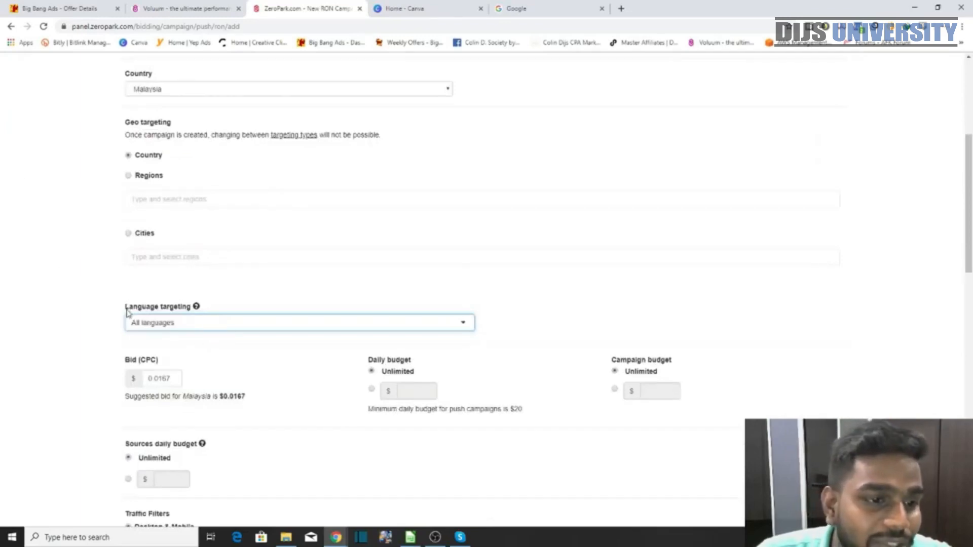
drag(126, 307, 198, 310)
click(197, 308)
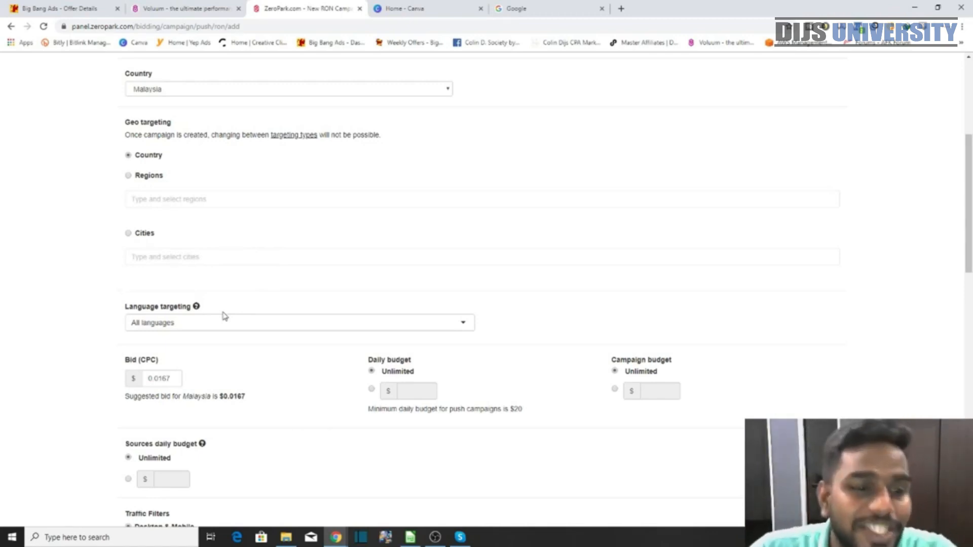
click(230, 320)
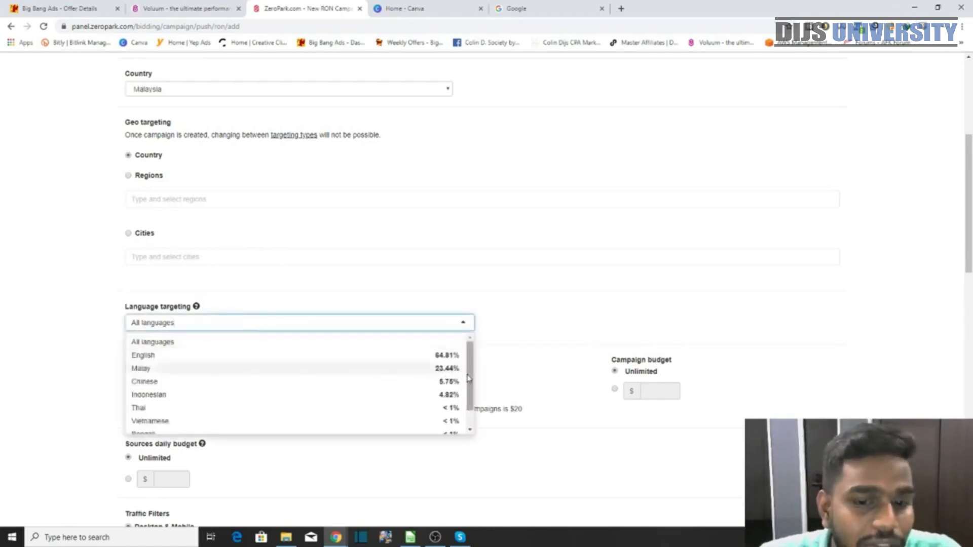
scroll(469, 410, down, 1)
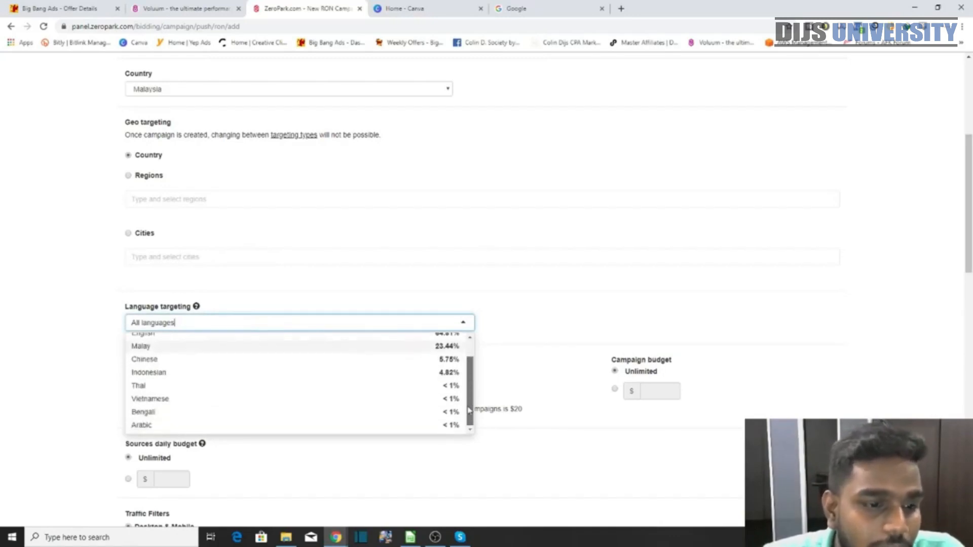
scroll(469, 411, up, 1)
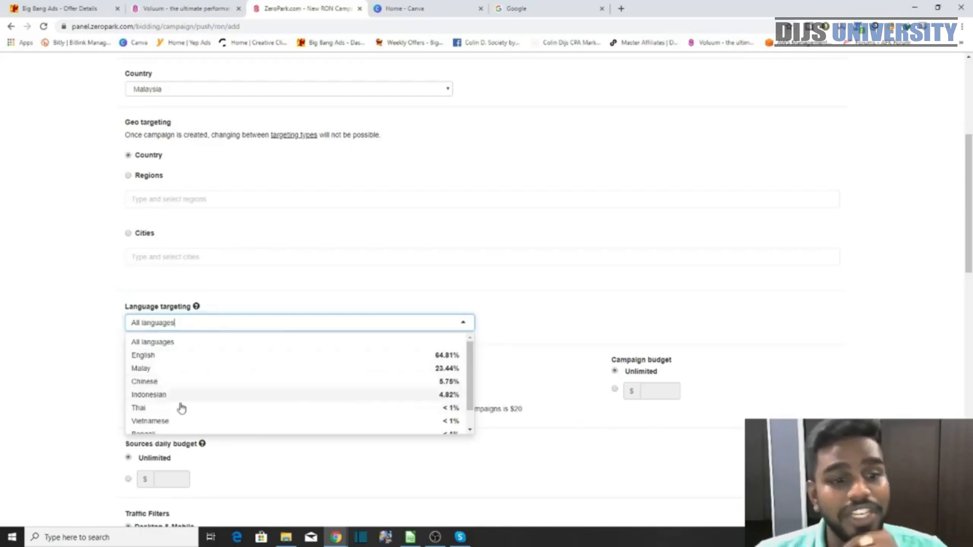
mouse_move(471, 395)
mouse_down()
mouse_move(471, 412)
mouse_move(472, 395)
mouse_up()
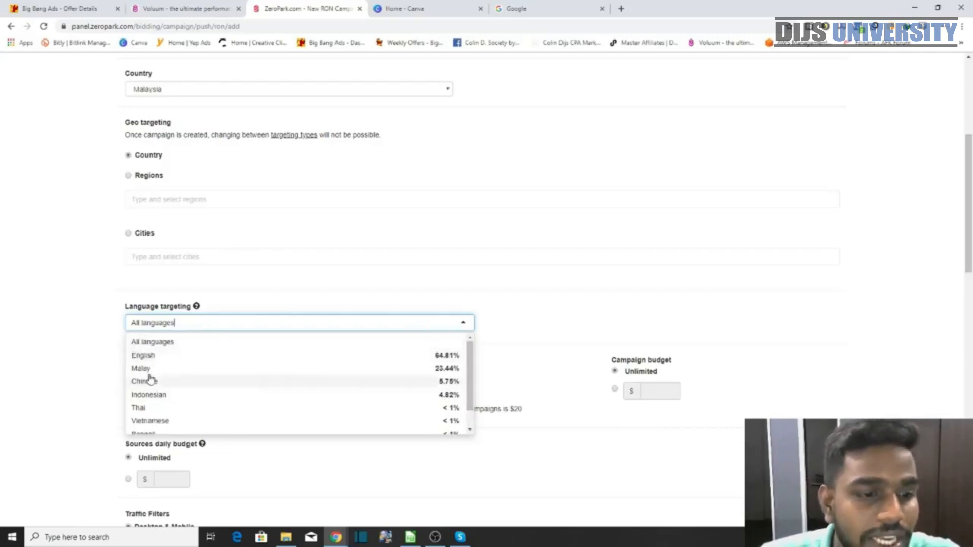
click(146, 356)
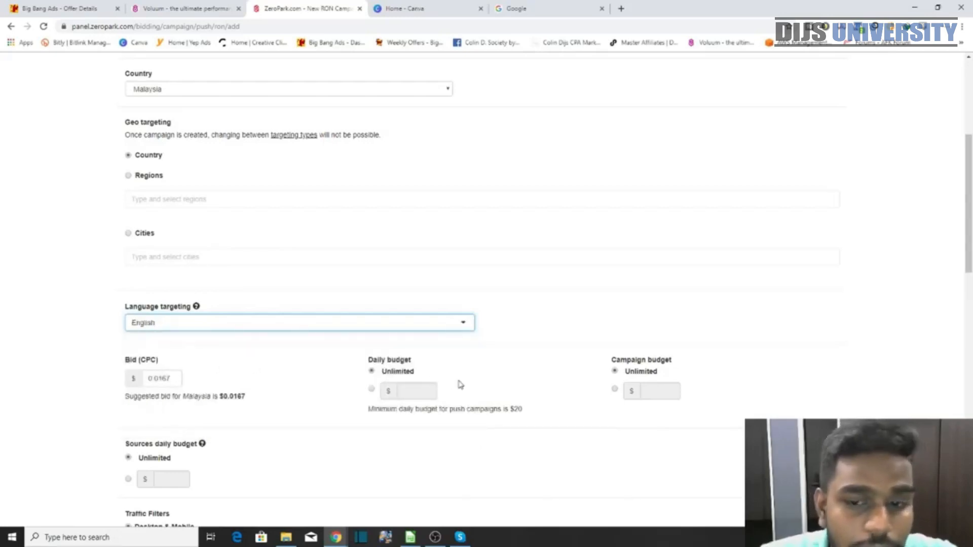
Check the suggested bid for Malaysia and set the campaign's CPC bid to $0.02.
scroll(446, 405, down, 1)
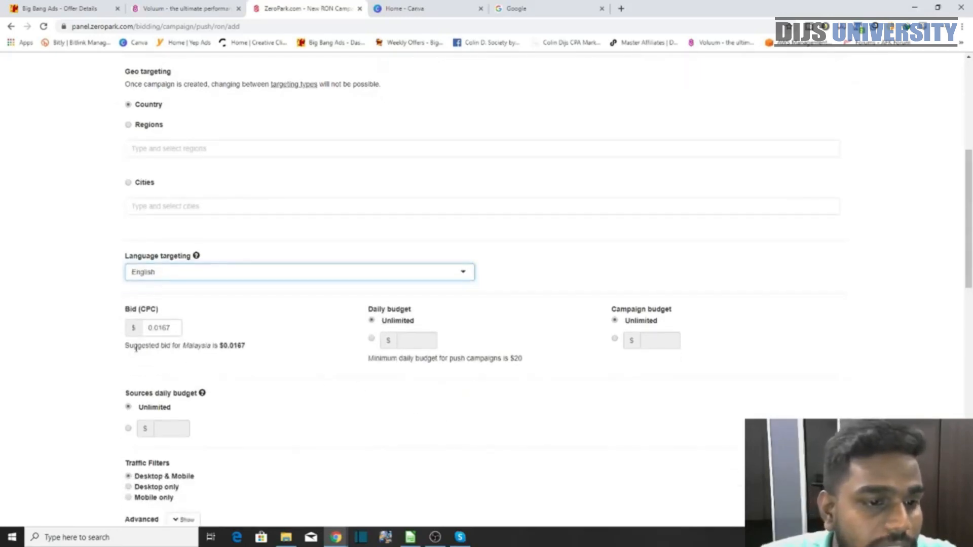
drag(138, 346, 248, 348)
click(229, 355)
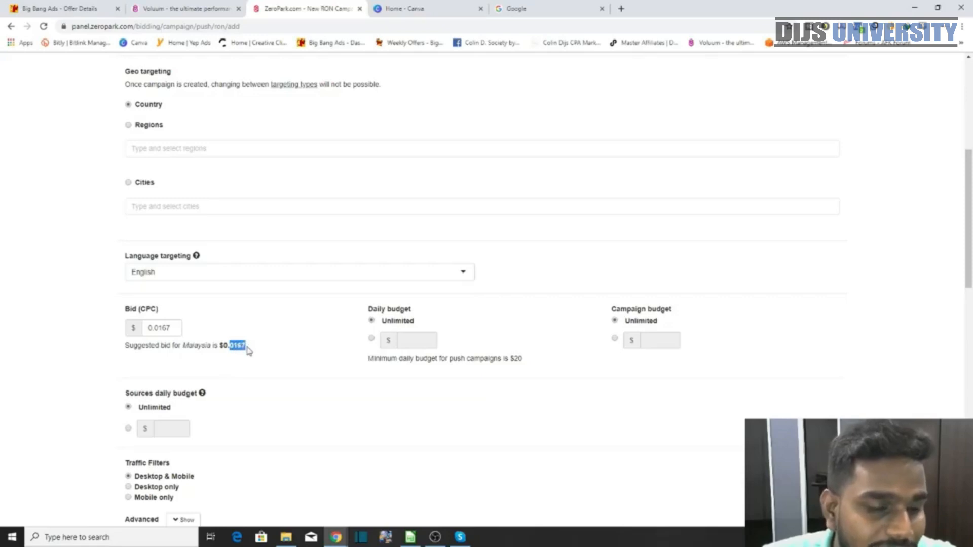
click(233, 347)
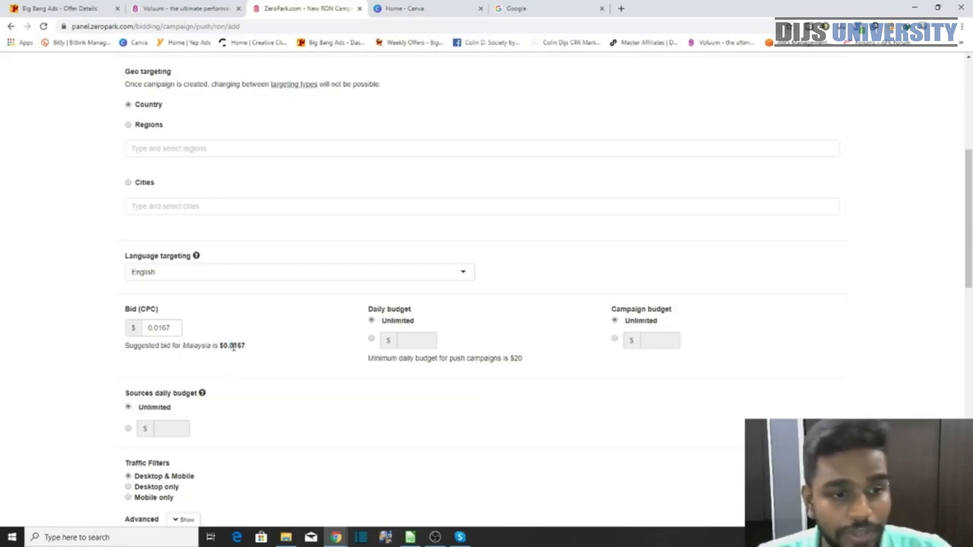
click(175, 327)
key(BackSpace)
key(BackSpace)
key(BackSpace)
text(2)
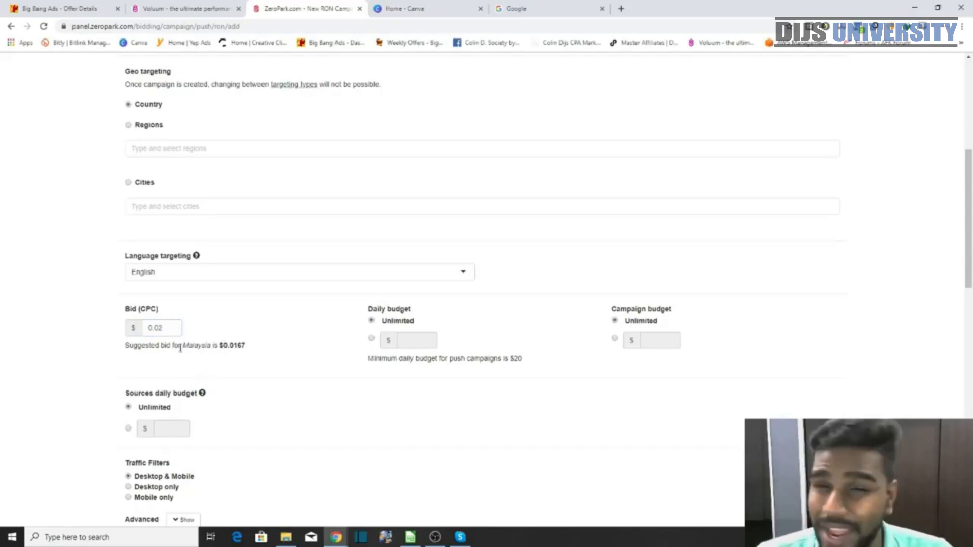
drag(230, 346, 255, 353)
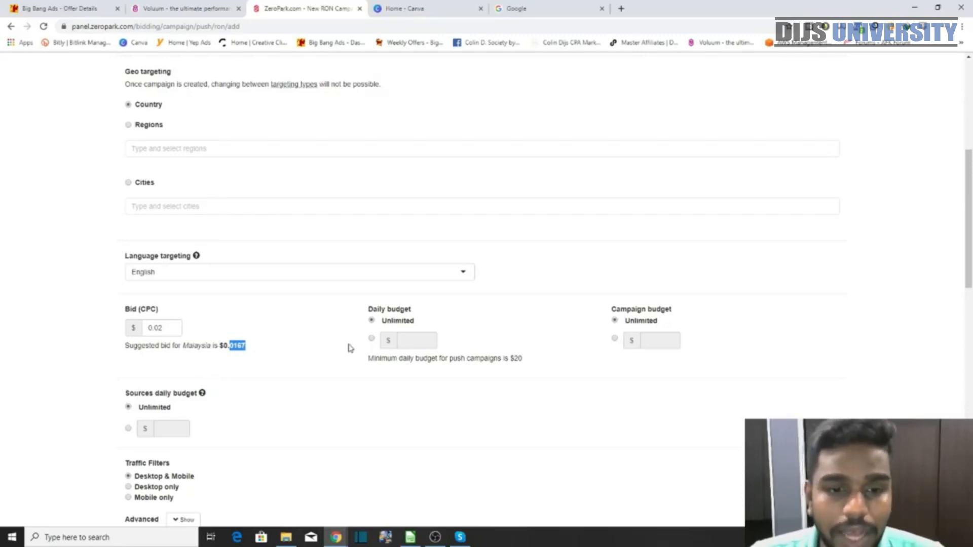
Limit the daily budget to $20 and the total campaign budget to $60.
click(372, 338)
click(421, 359)
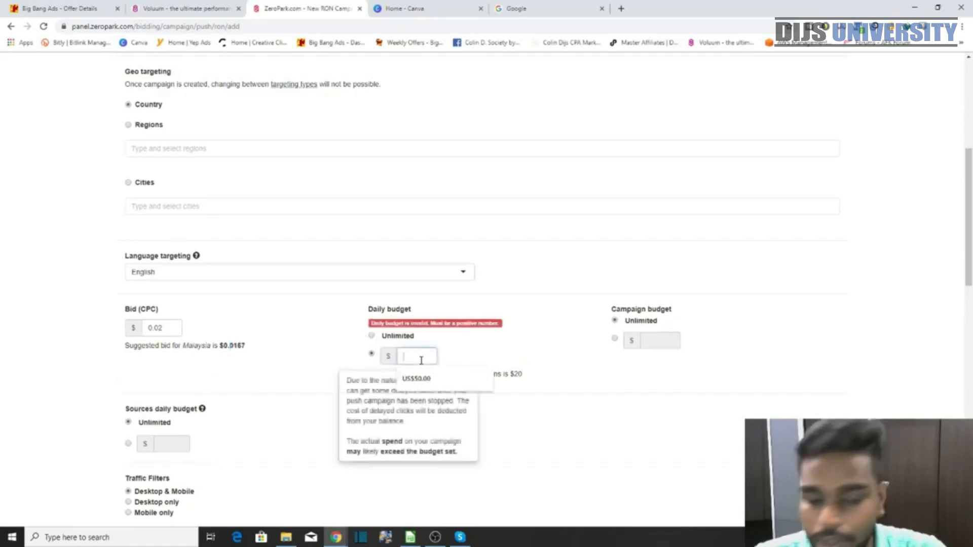
text(20)
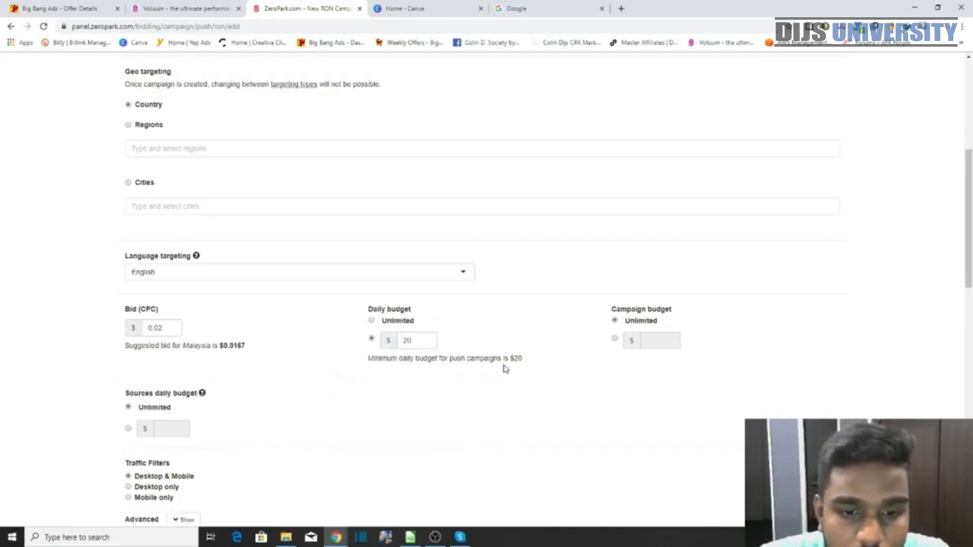
click(615, 339)
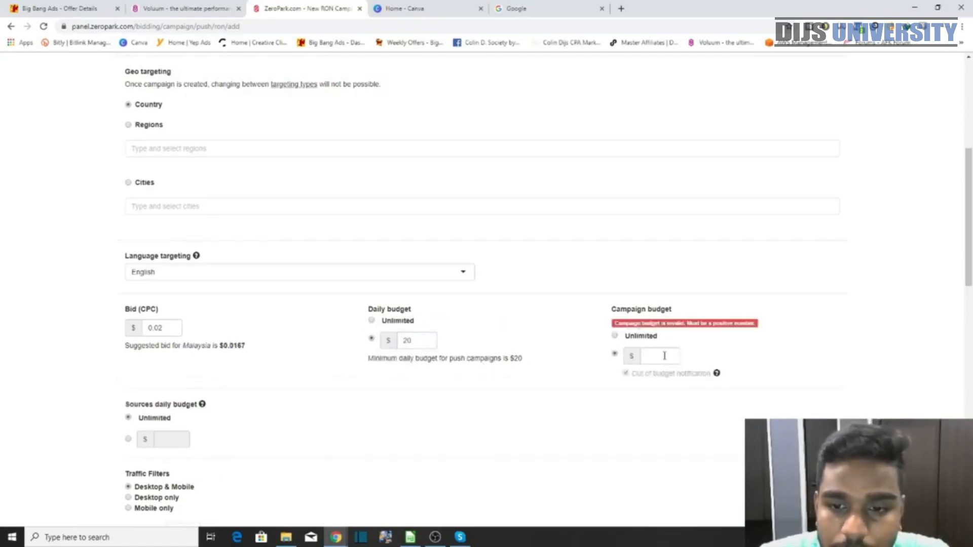
click(664, 356)
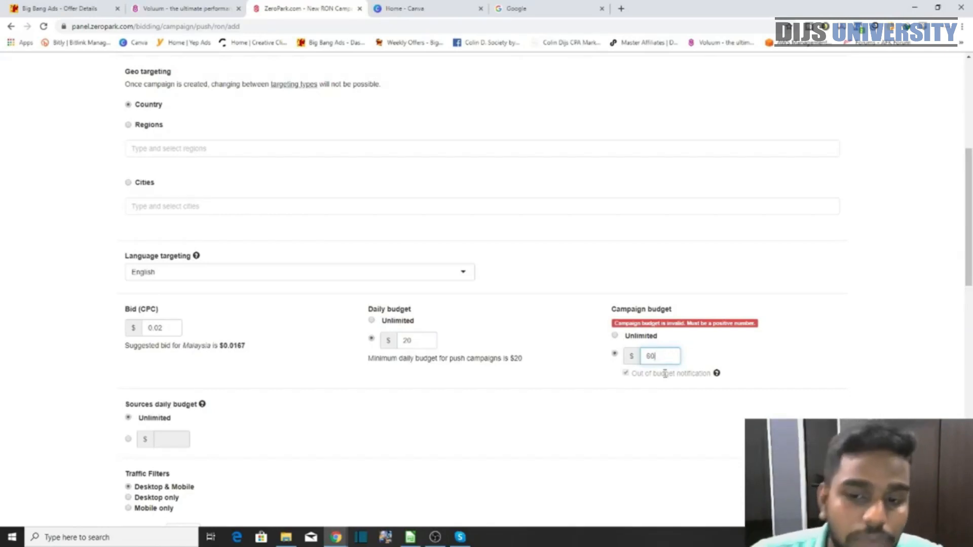
click(655, 423)
Restrict the campaign's traffic filter to mobile only.
scroll(80, 400, down, 3)
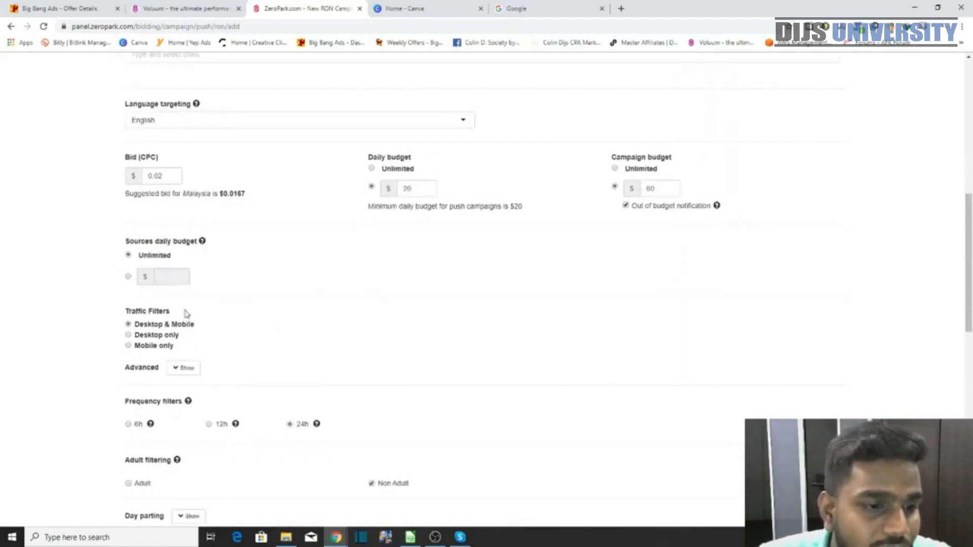
drag(143, 311, 191, 320)
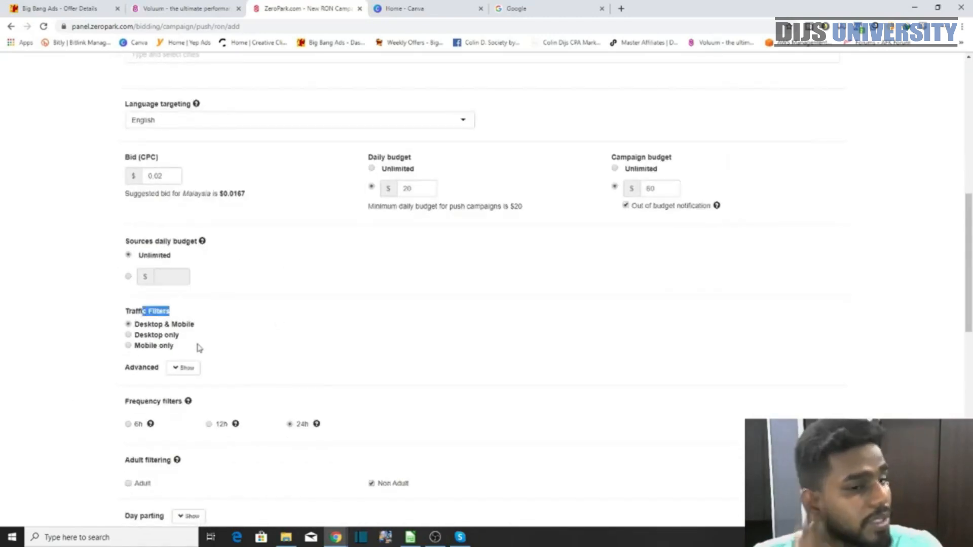
click(129, 348)
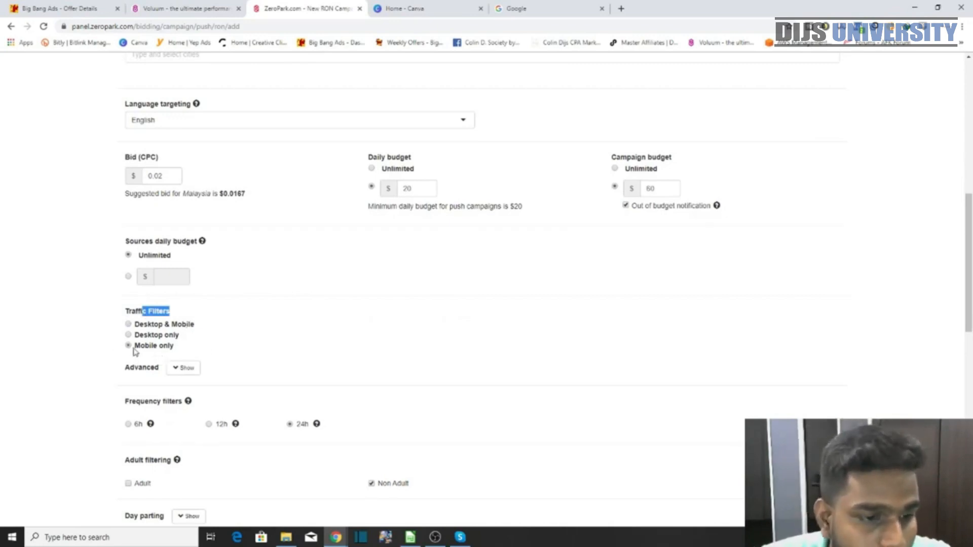
Review the campaign settings from the frequency filters and adult filtering down to the push creative preview.
scroll(135, 351, down, 3)
drag(130, 249, 191, 257)
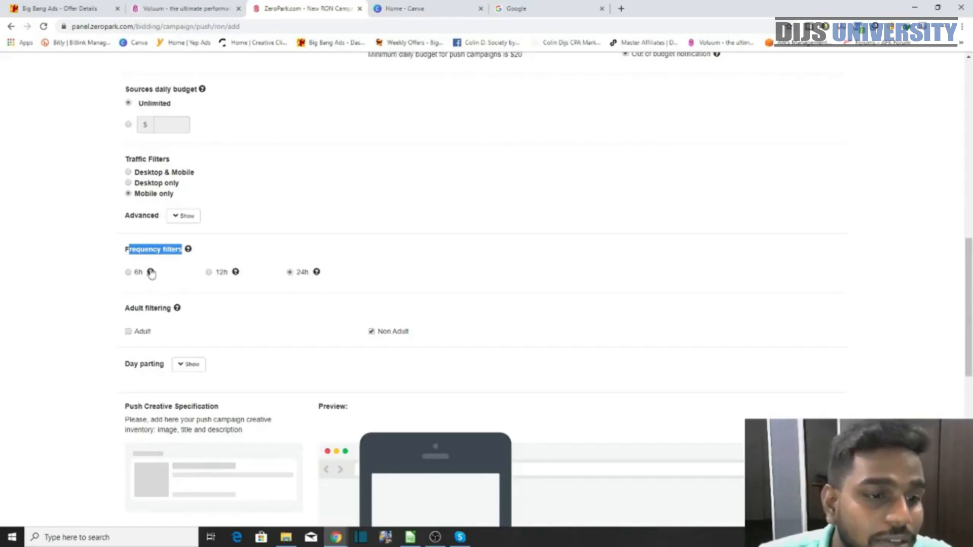
click(468, 218)
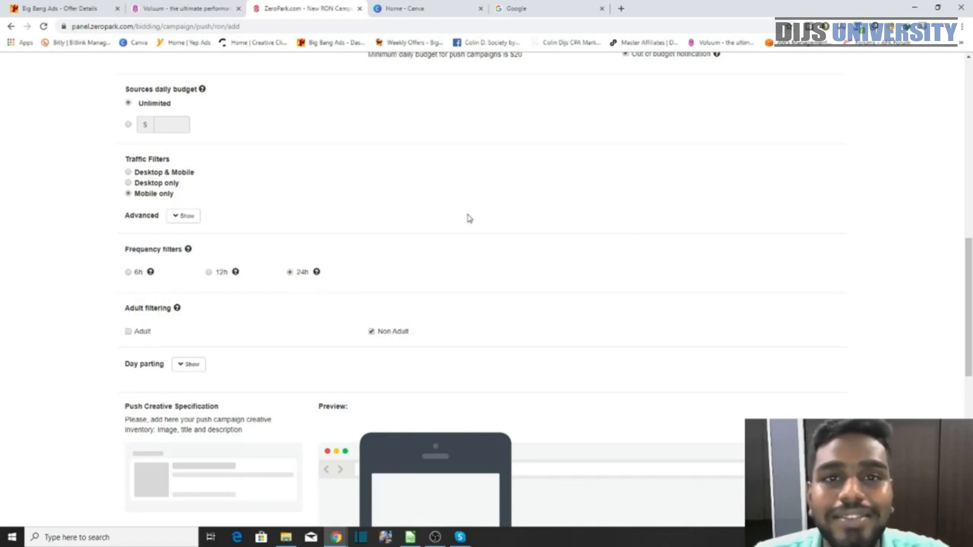
mouse_move(151, 274)
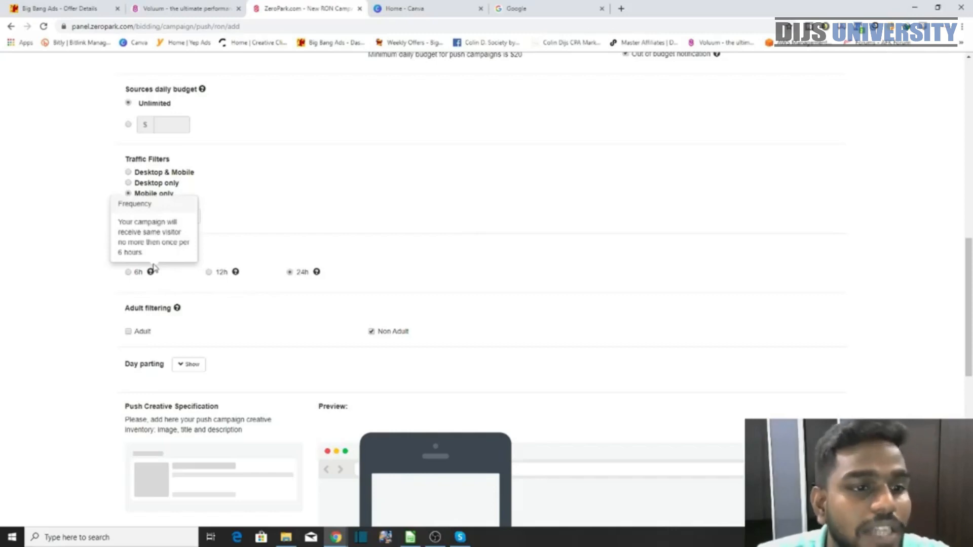
mouse_move(317, 277)
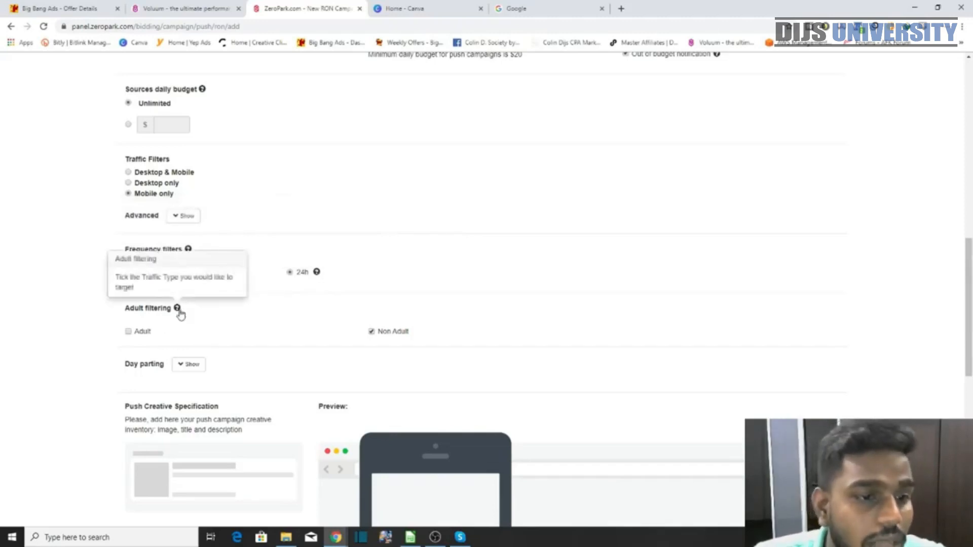
drag(408, 337, 379, 334)
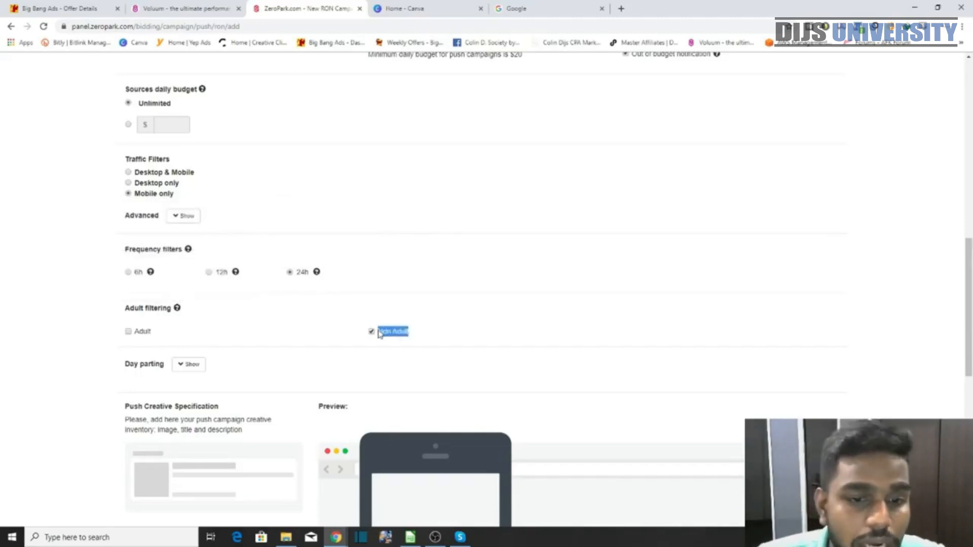
drag(163, 337, 133, 334)
click(131, 337)
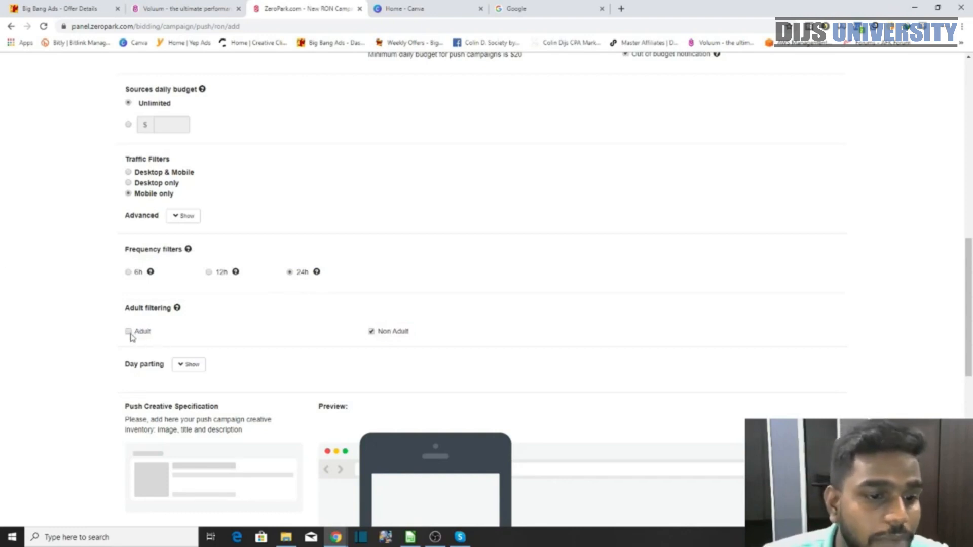
scroll(153, 341, down, 7)
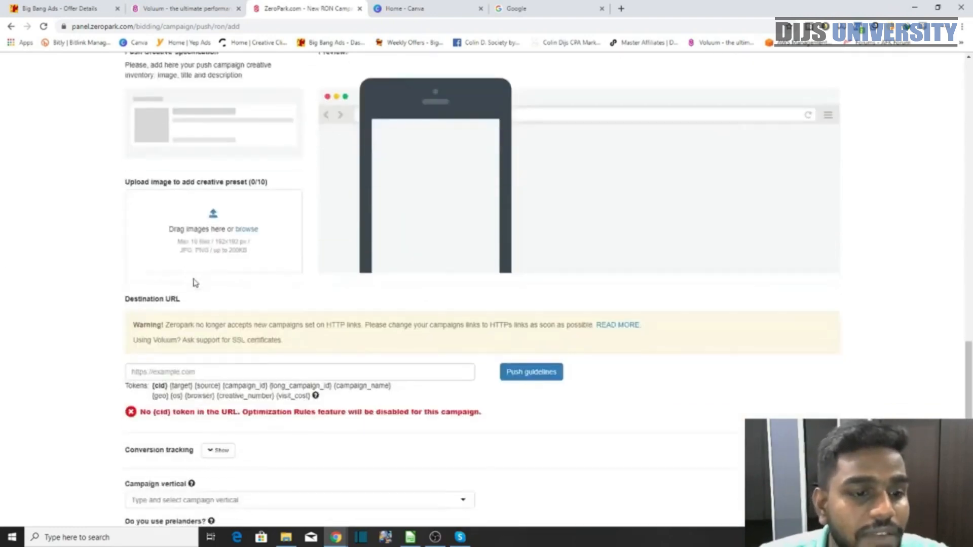
scroll(207, 278, up, 4)
drag(319, 254, 452, 254)
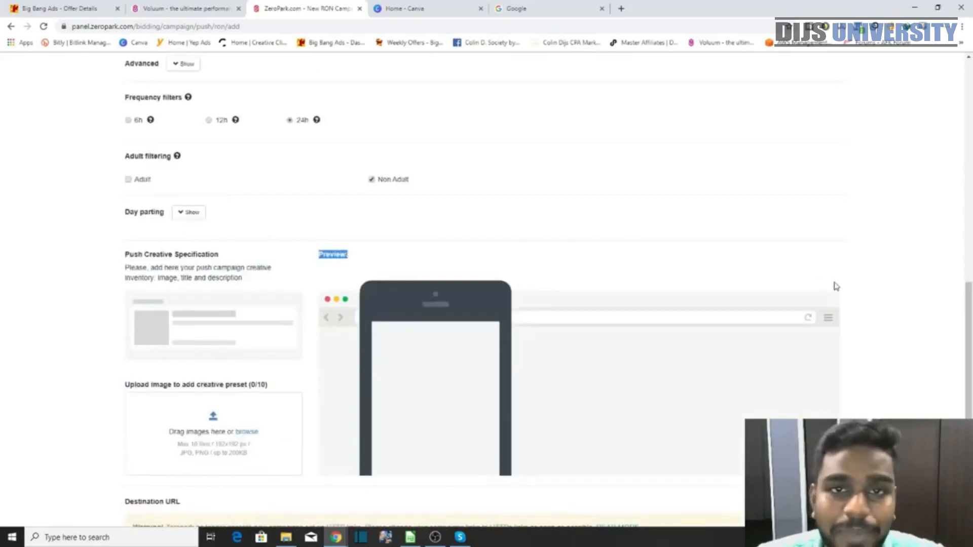
Copy the track.mediariches.com tracking link from the desktop sticky note and paste it as the campaign's destination URL.
scroll(501, 311, down, 6)
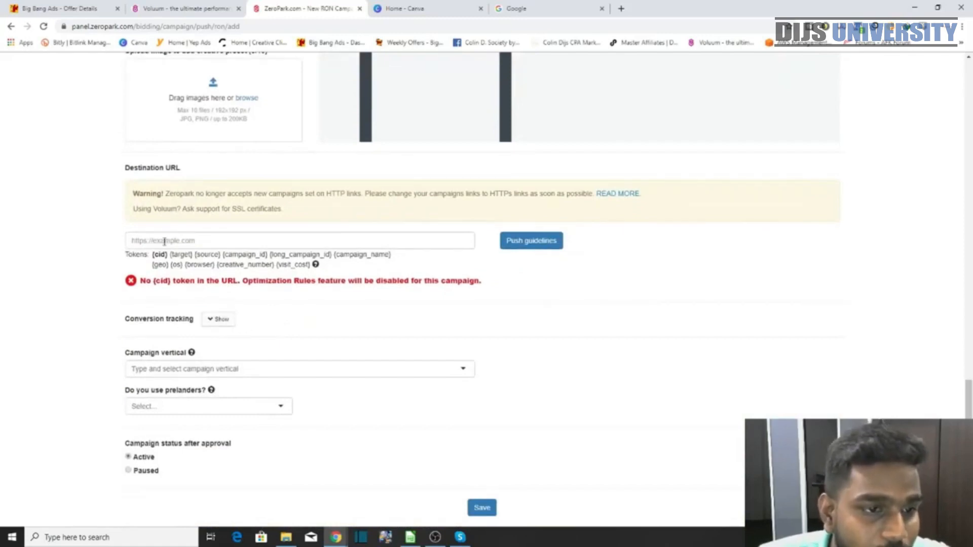
click(199, 245)
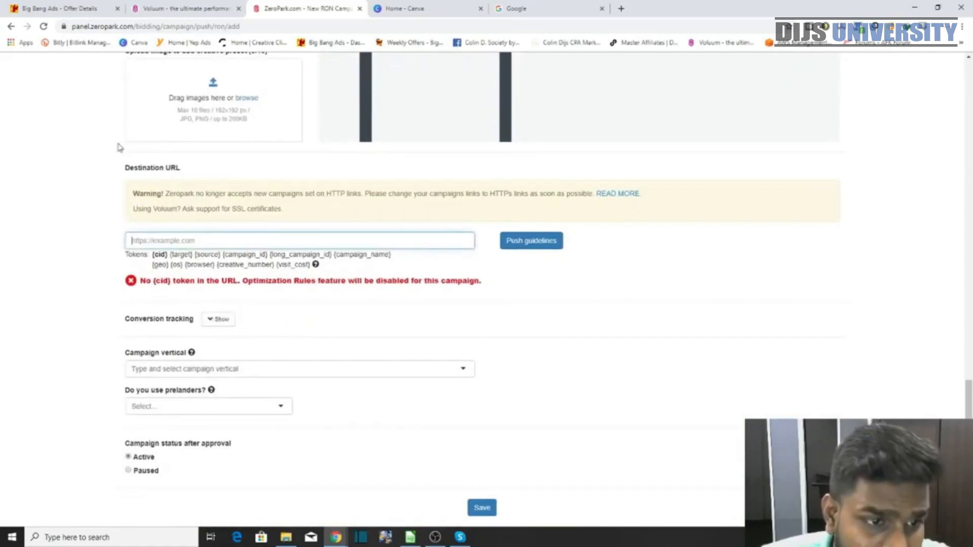
drag(657, 4, 659, 196)
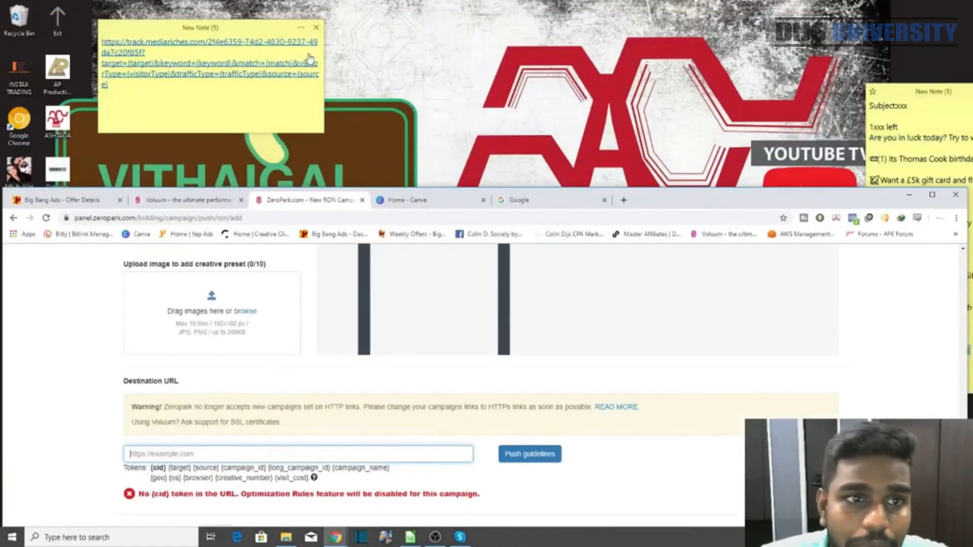
click(191, 122)
key(ctrl+a)
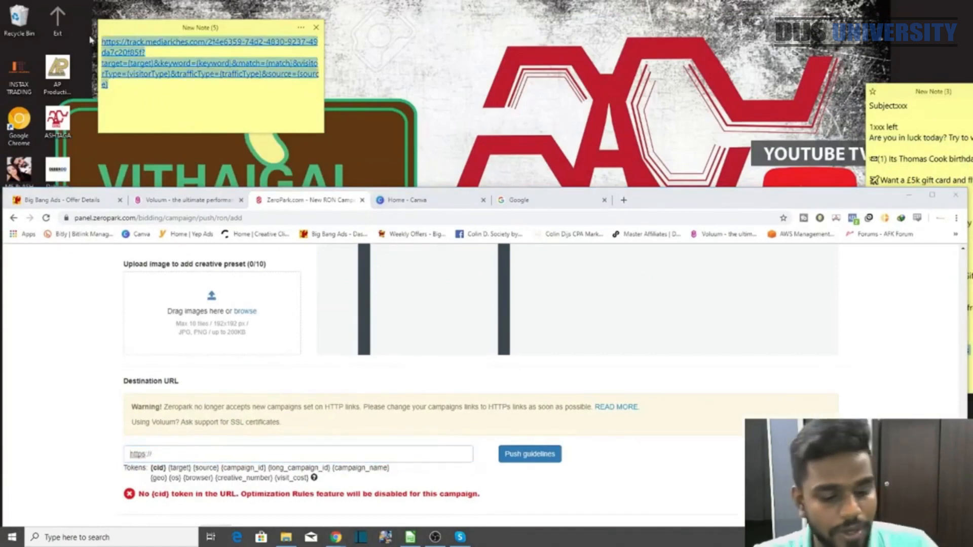
click(932, 196)
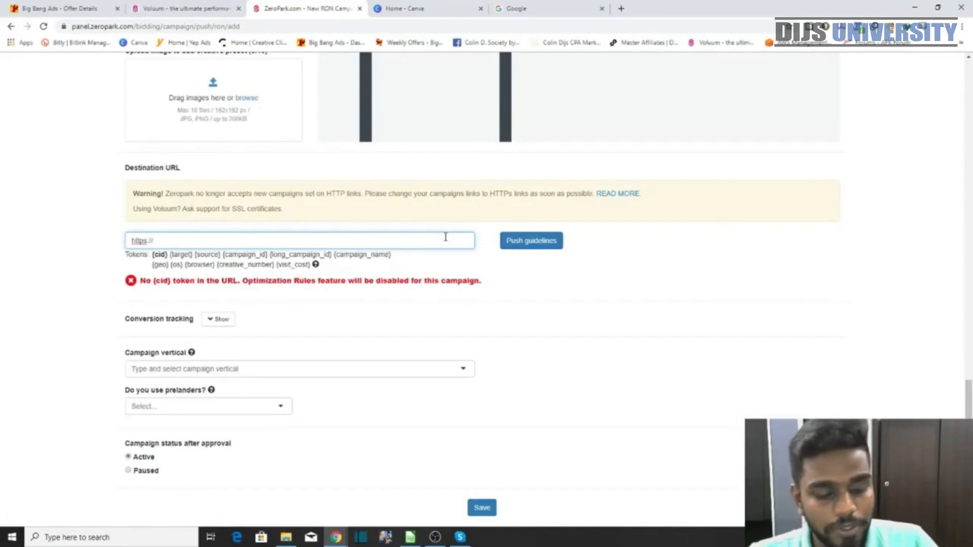
key(ctrl+a)
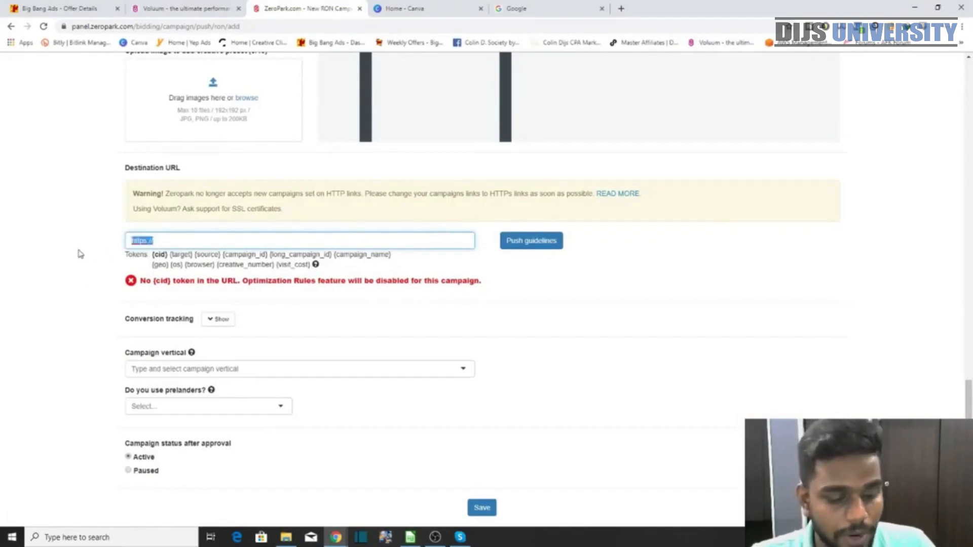
key(ctrl+v)
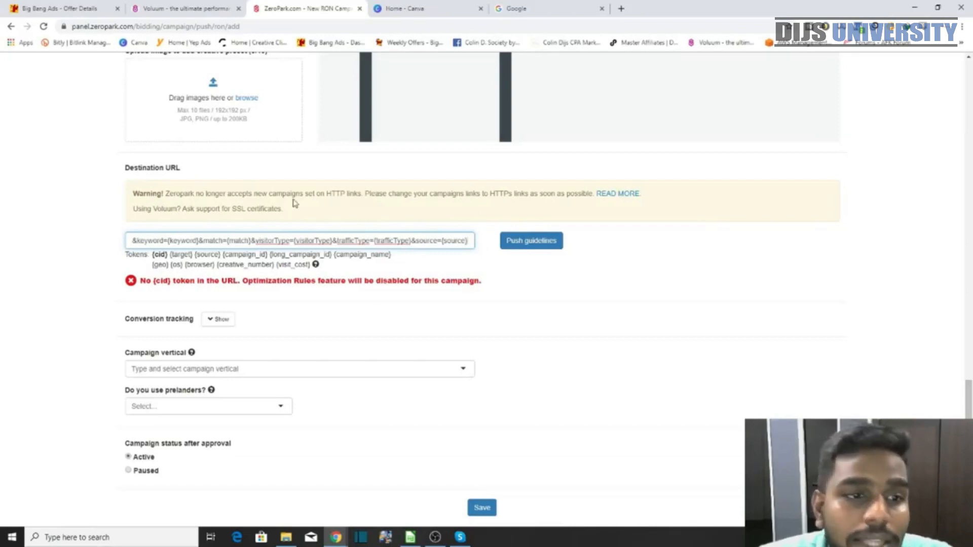
Read the HTTPS requirement for the destination URL and check the custom domains' SSL status in Voluum's domain settings.
drag(232, 193, 335, 191)
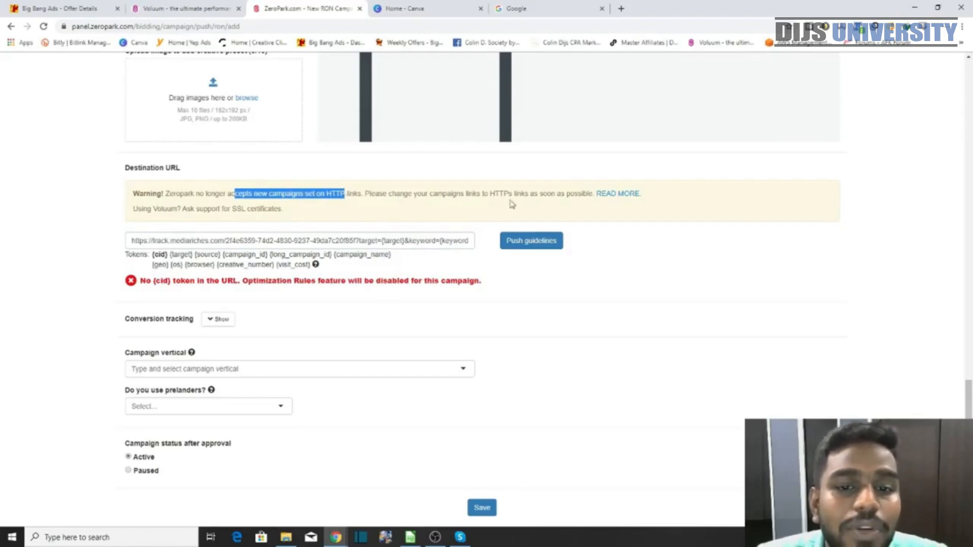
drag(491, 193, 506, 190)
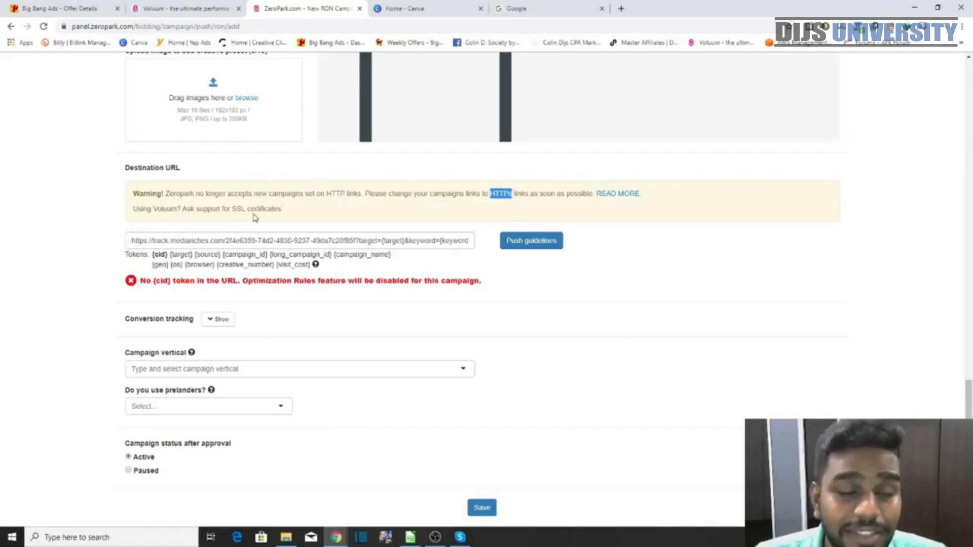
click(201, 5)
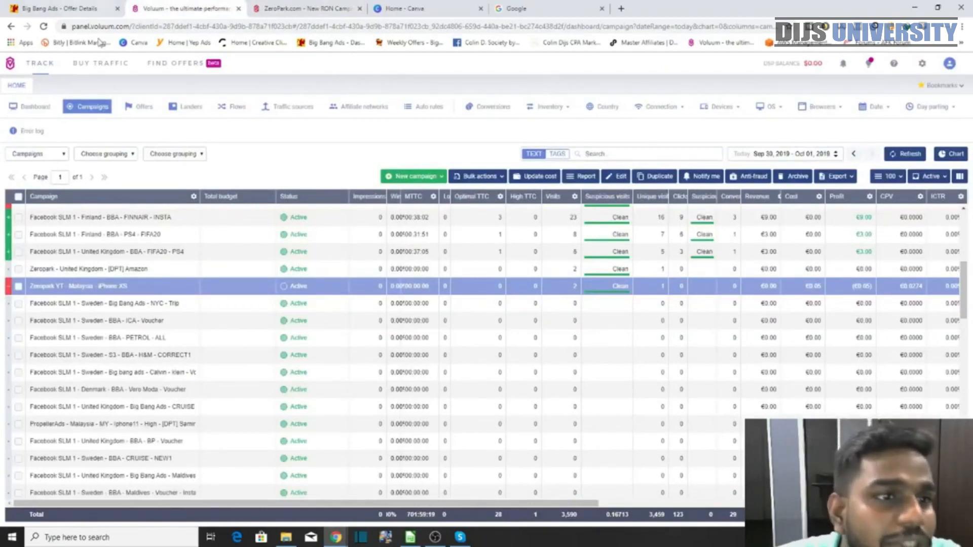
click(921, 67)
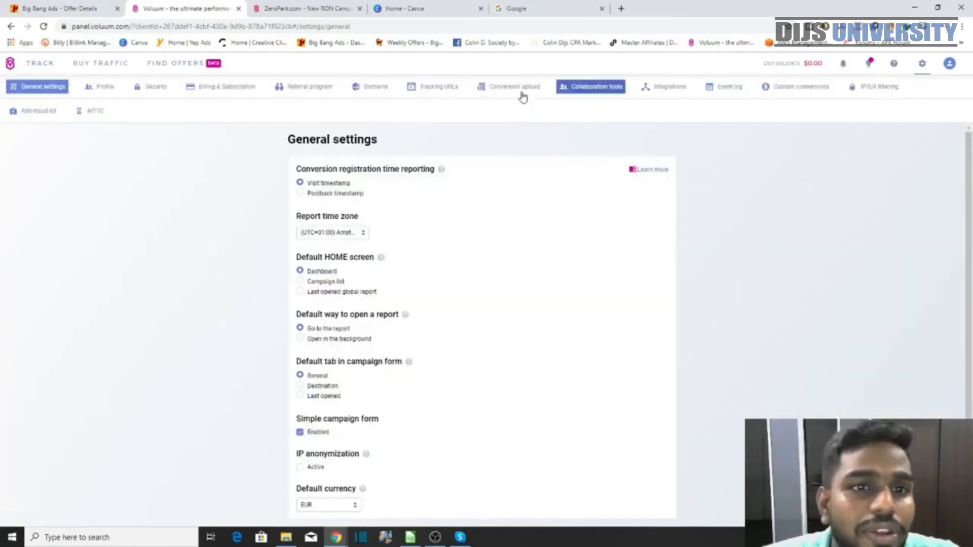
click(375, 86)
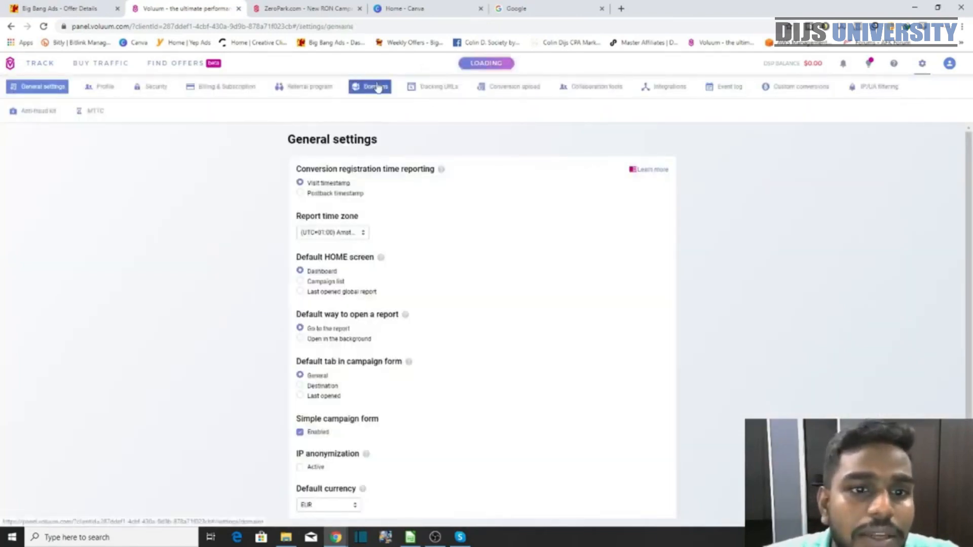
scroll(456, 329, down, 3)
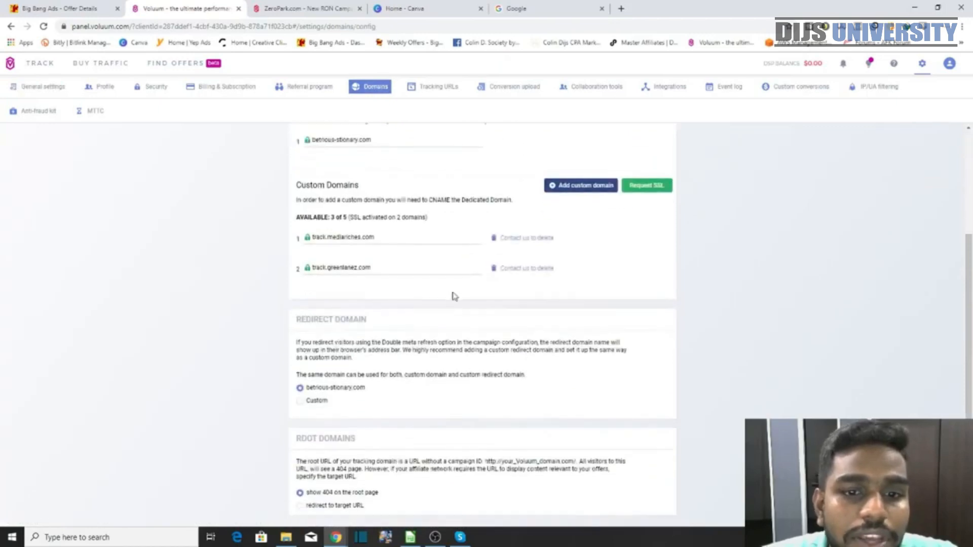
scroll(454, 296, up, 1)
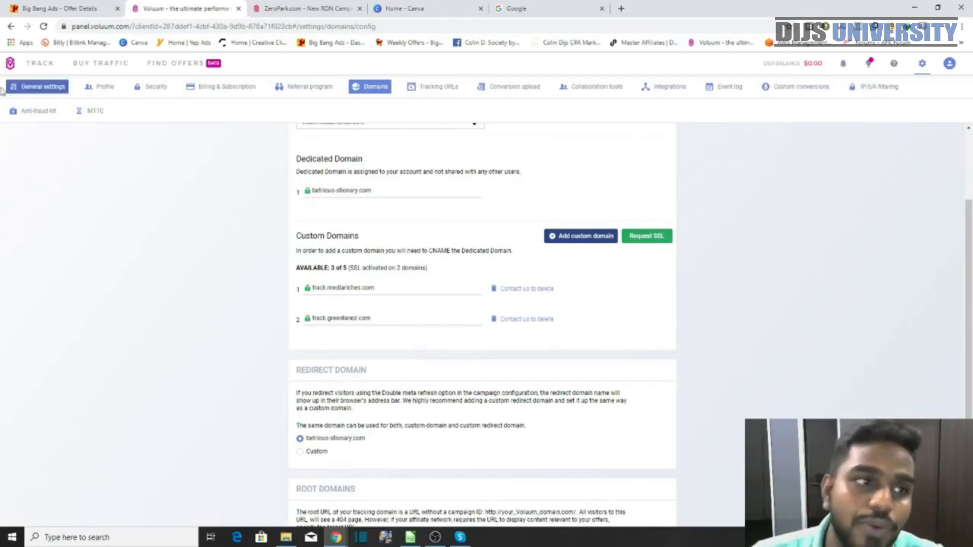
Return to Voluum's campaign list and show the support options for contacting Voluum.
click(43, 86)
click(40, 65)
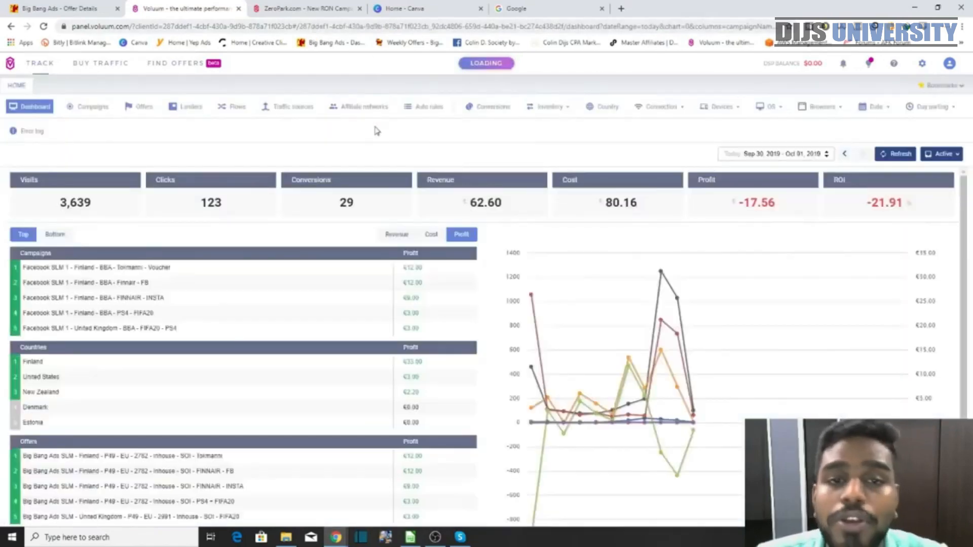
click(86, 106)
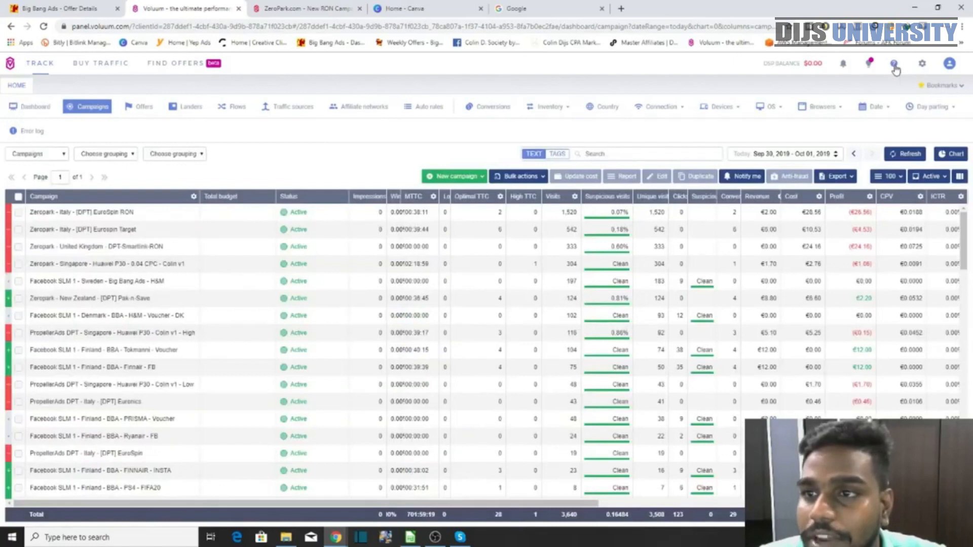
click(894, 65)
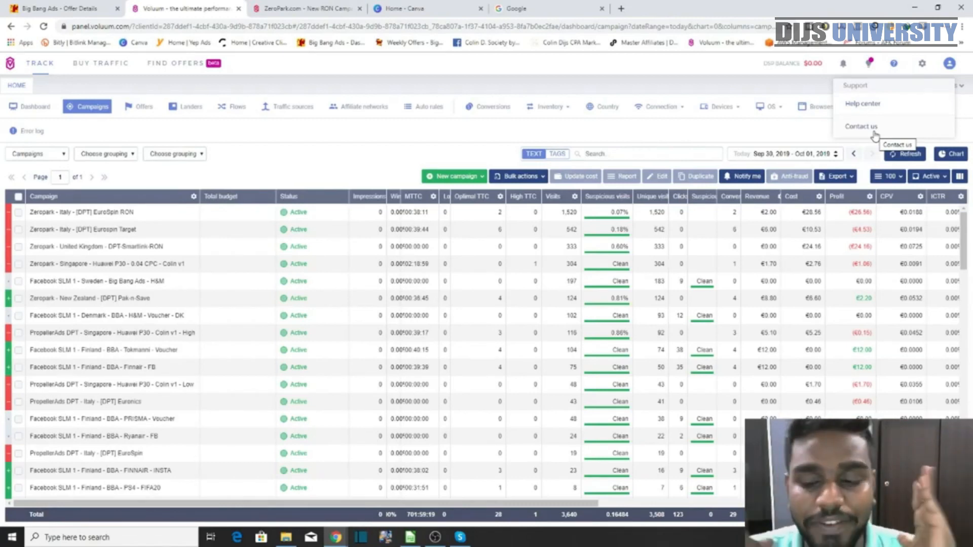
Switch back to the Zeropark campaign form and examine the {cid} token warning under the destination URL.
click(343, 7)
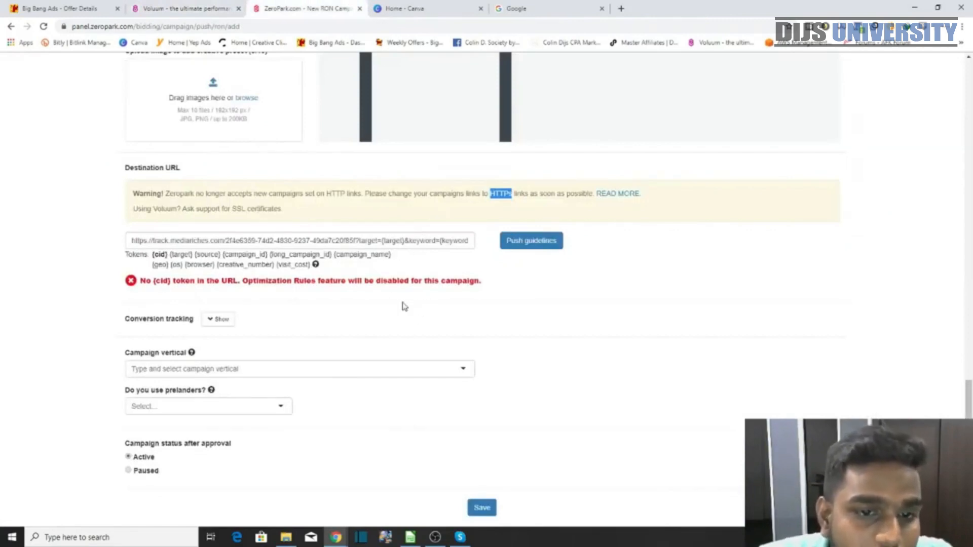
click(256, 368)
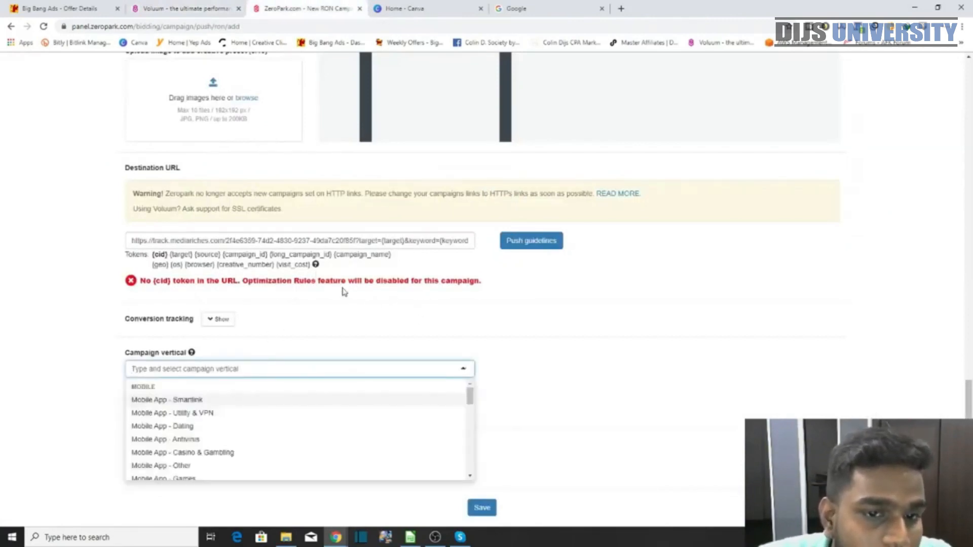
drag(343, 284, 480, 286)
click(382, 303)
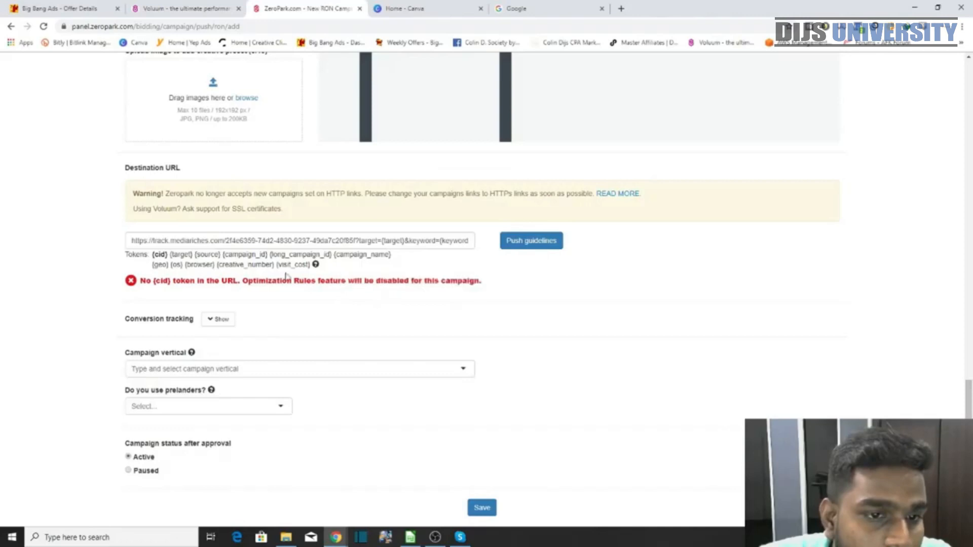
drag(155, 280, 287, 283)
click(189, 242)
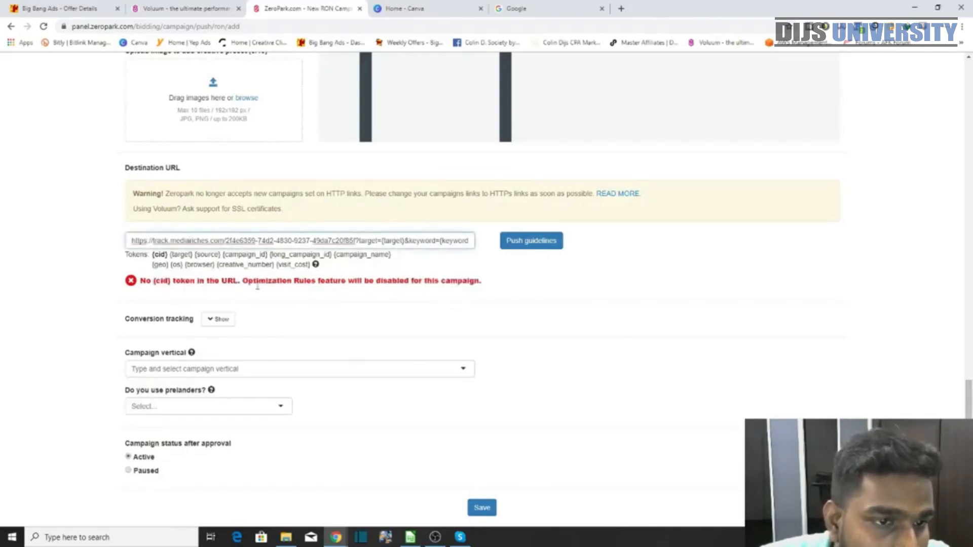
Set the campaign vertical to Lead Generation and answer No to using prelanders.
click(309, 372)
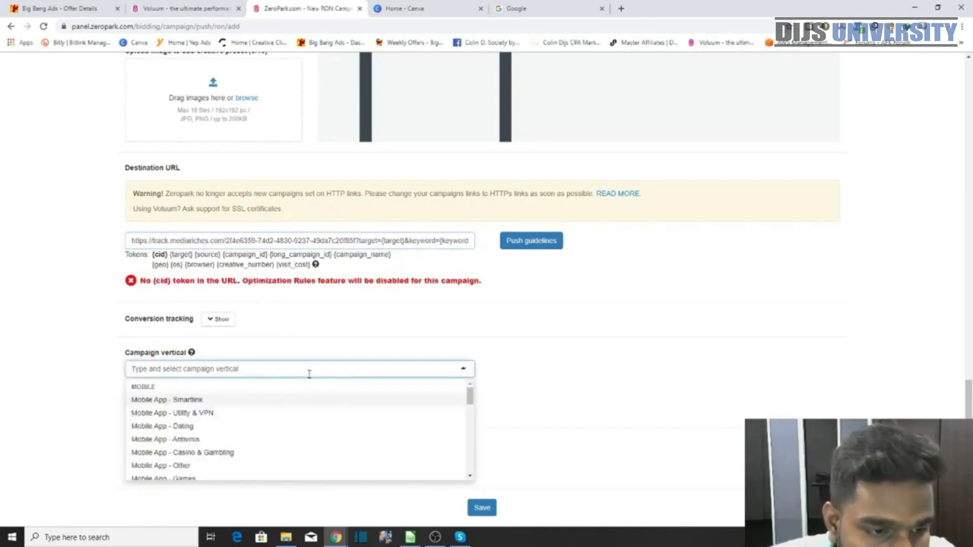
scroll(291, 413, down, 5)
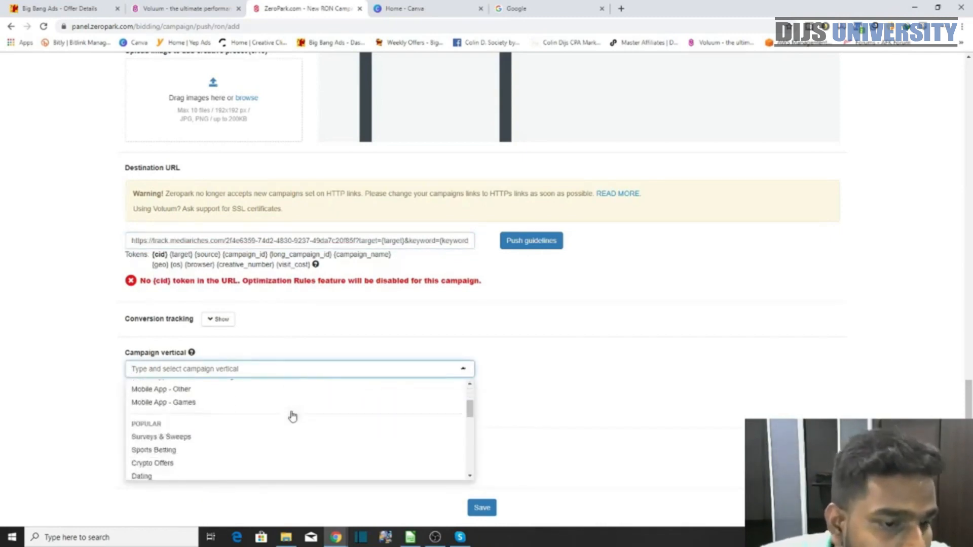
click(248, 452)
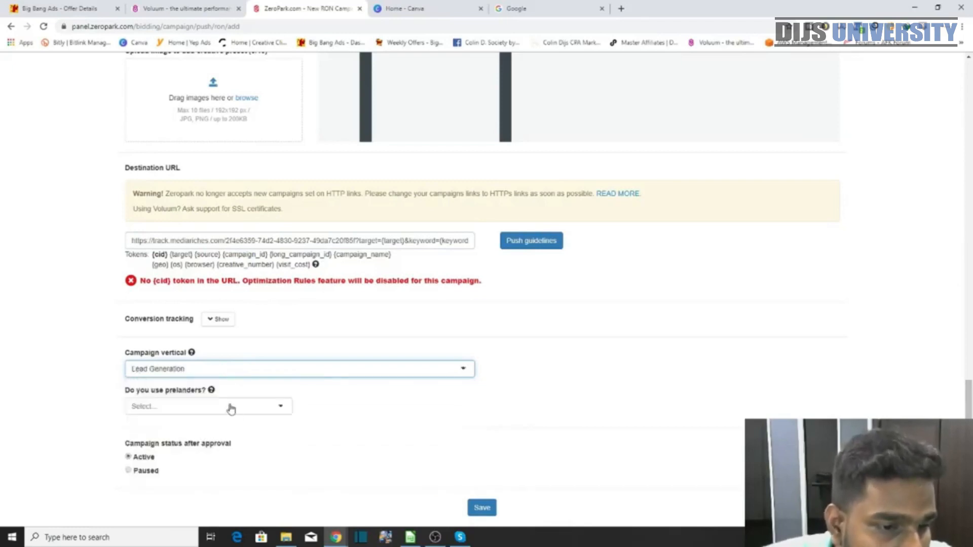
click(282, 406)
click(215, 438)
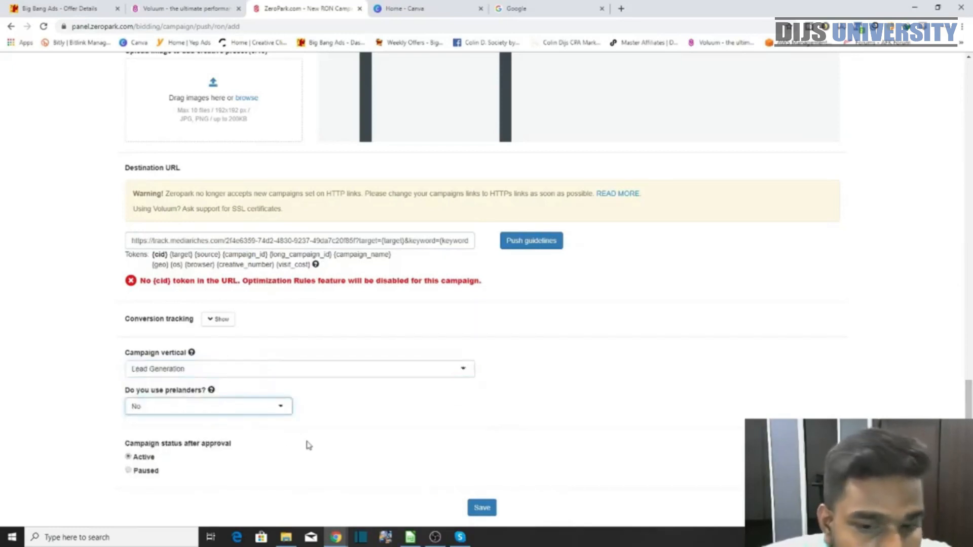
Review the push creative specification and its image upload requirements.
scroll(344, 431, up, 7)
scroll(378, 419, down, 5)
scroll(380, 418, up, 2)
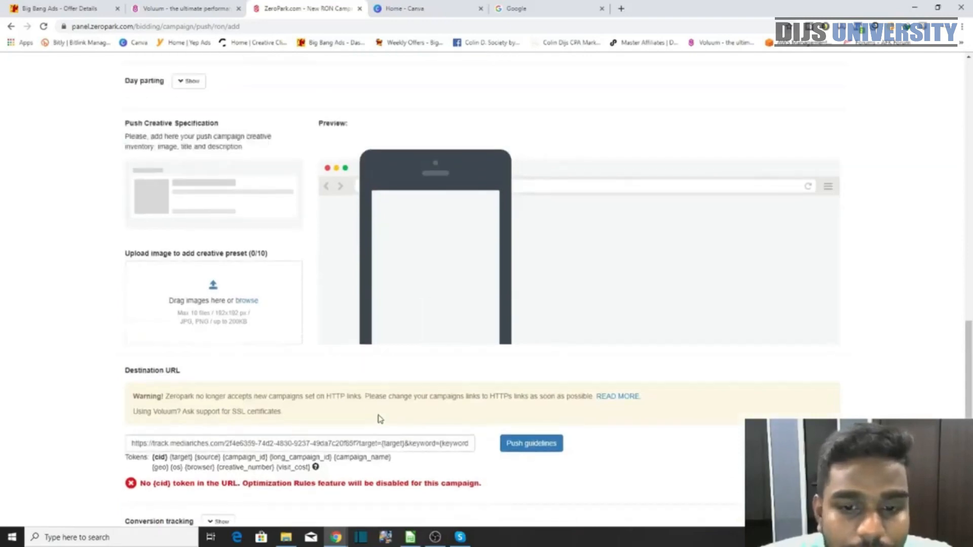
scroll(380, 419, up, 3)
scroll(237, 344, down, 1)
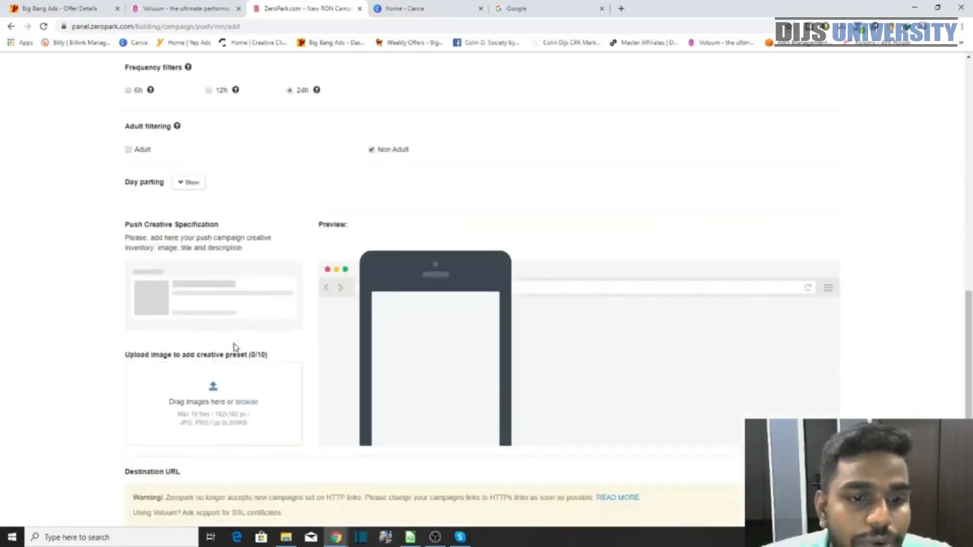
drag(106, 221, 225, 229)
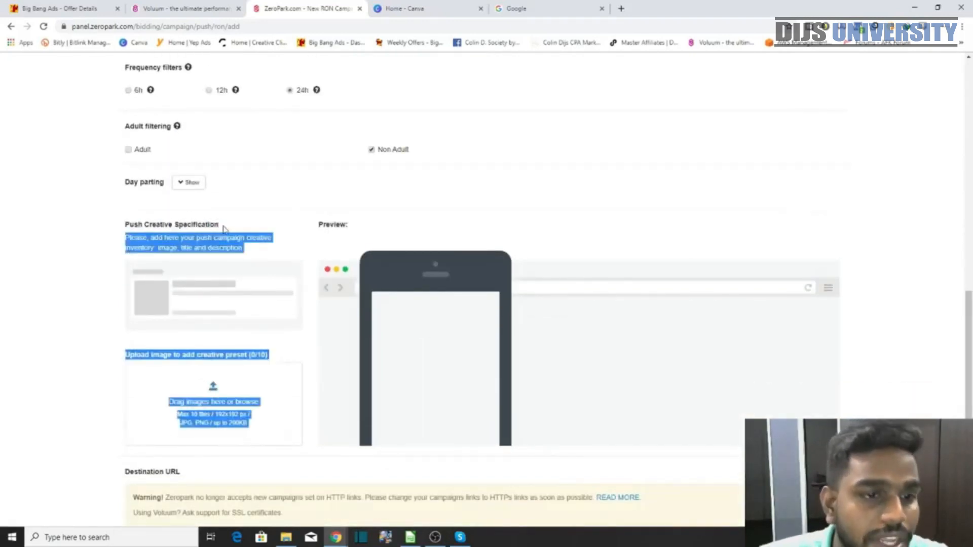
click(226, 229)
double_click(146, 237)
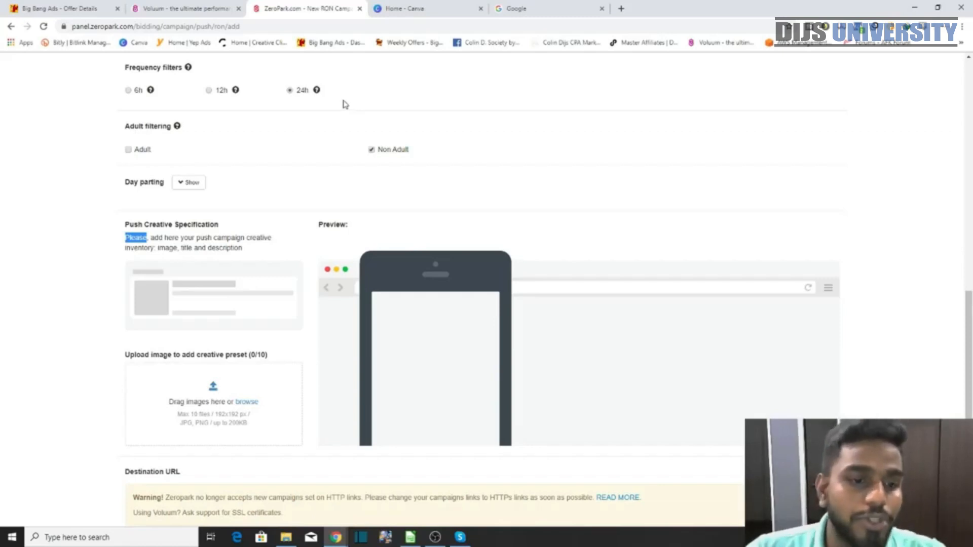
Upload the blue envelope icon image from the Desktop folder as the first push creative.
click(246, 402)
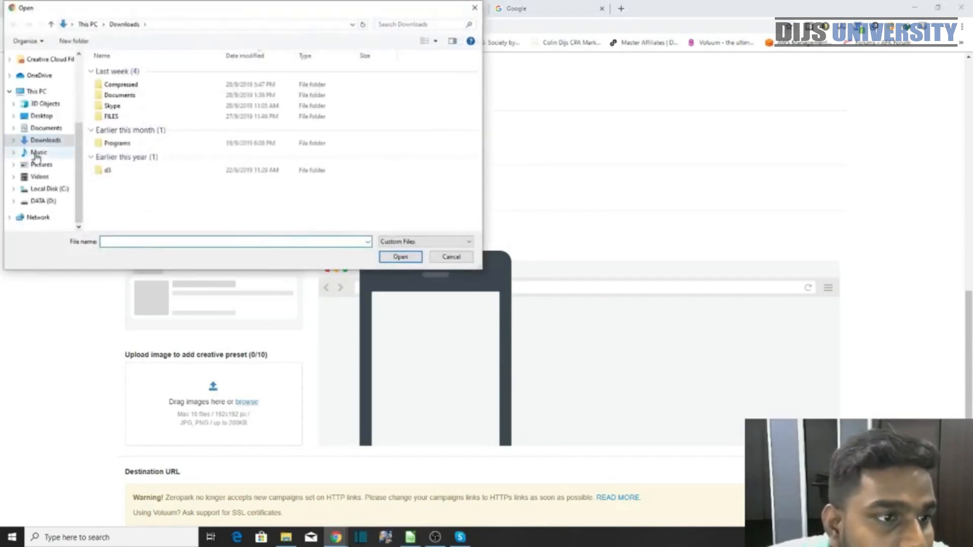
scroll(35, 157, up, 5)
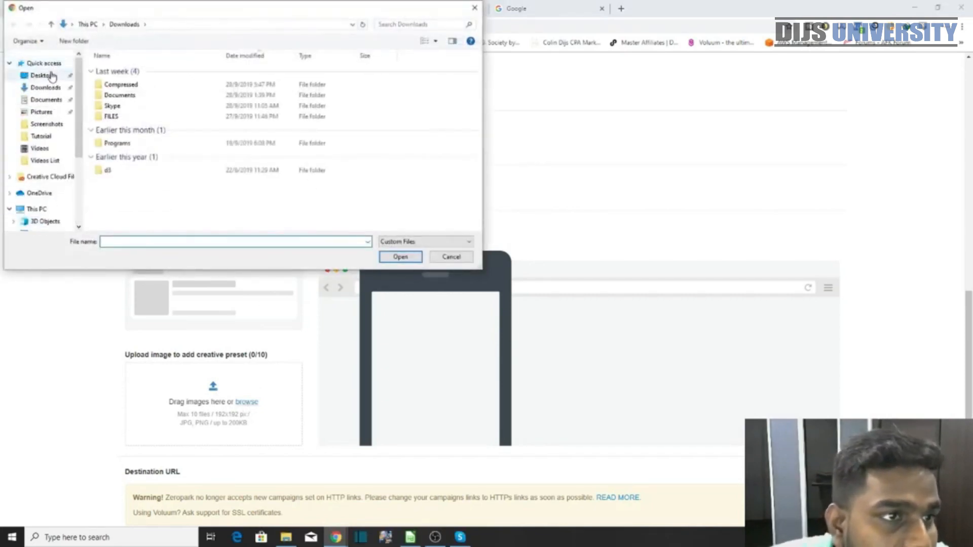
click(50, 75)
click(114, 159)
click(401, 258)
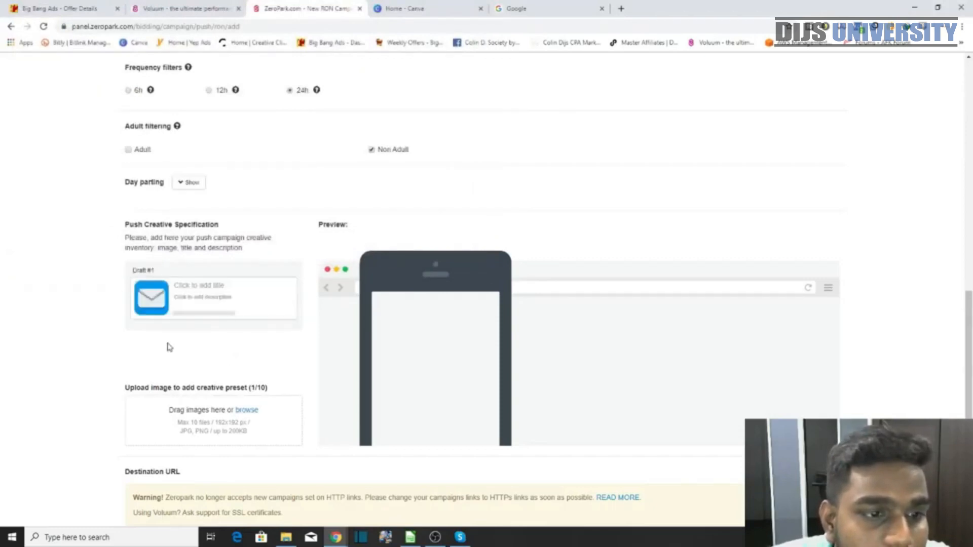
Check the push angle note on the desktop for title and description ideas for Draft #1.
click(198, 286)
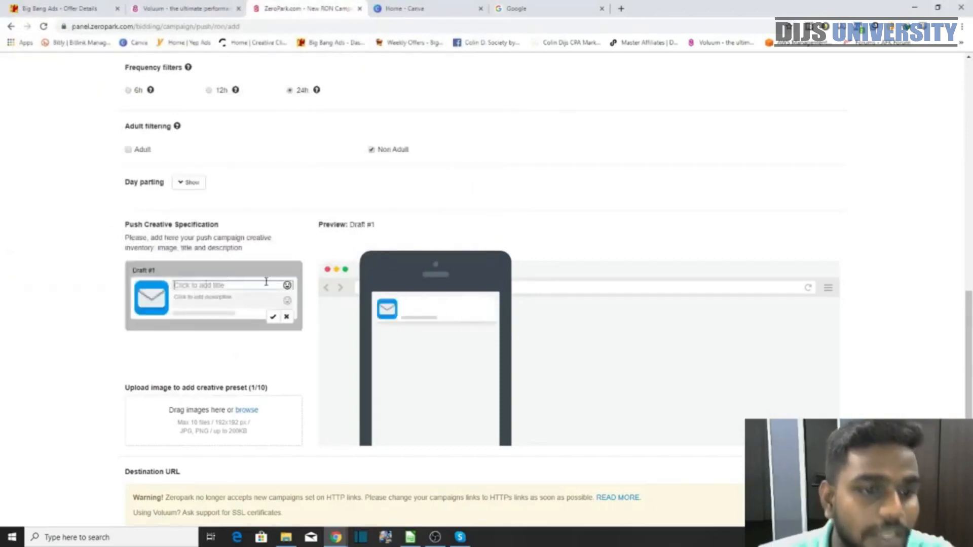
click(199, 300)
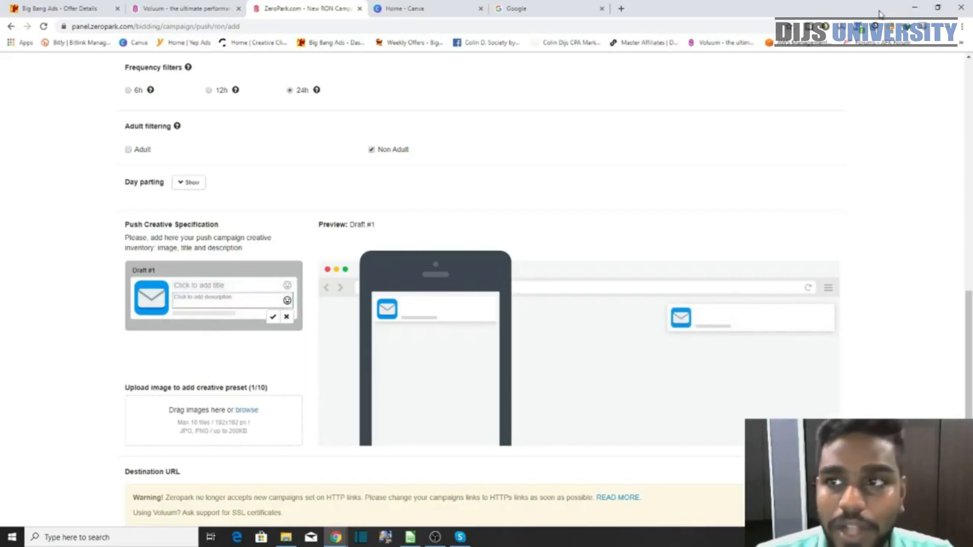
drag(880, 11, 869, 315)
click(915, 94)
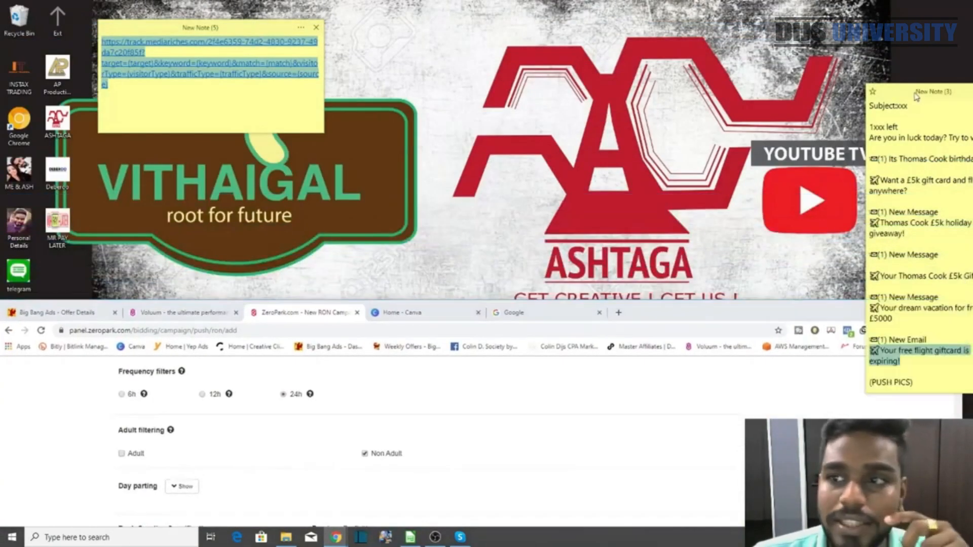
drag(758, 309, 769, 118)
click(935, 126)
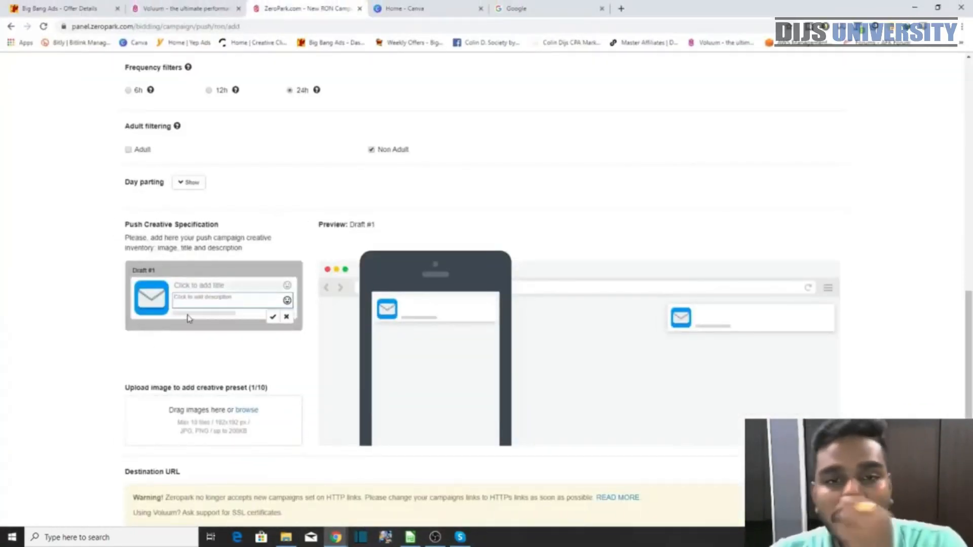
Search Google Images for "iphone xs png".
click(519, 8)
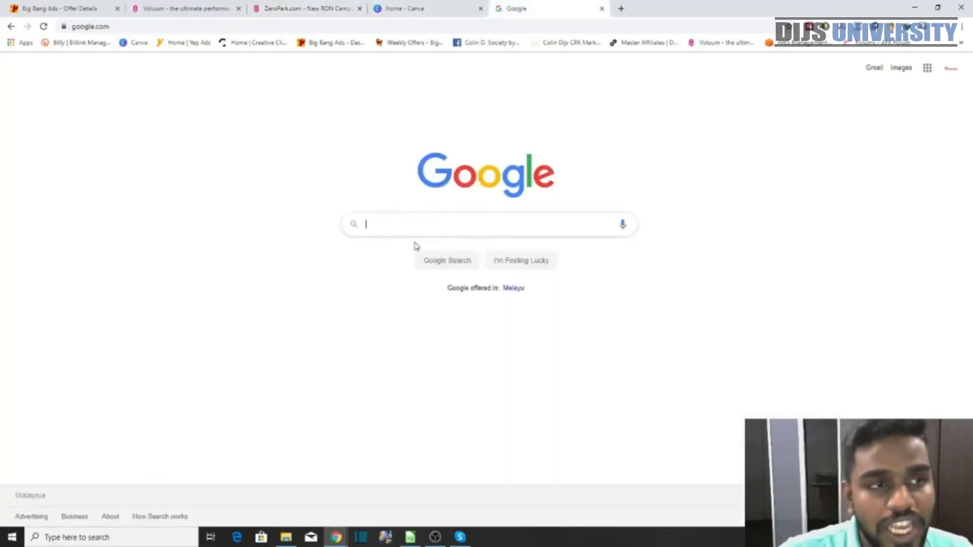
text(ih)
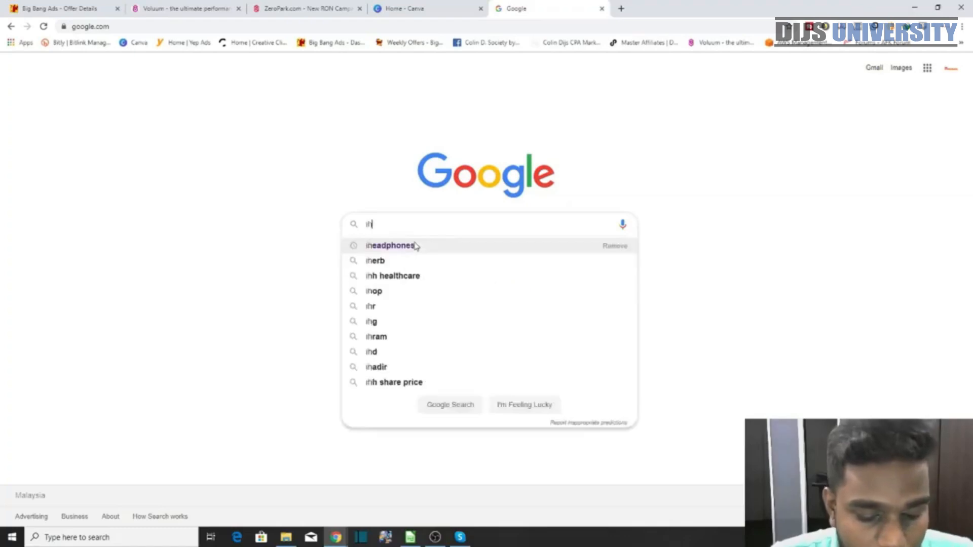
text(o)
key(BackSpace)
key(BackSpace)
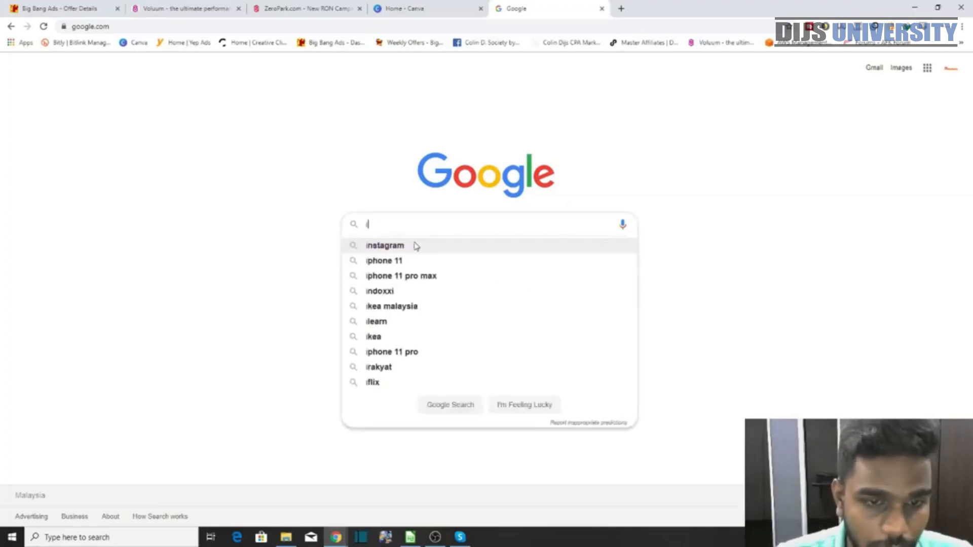
text(phone xs)
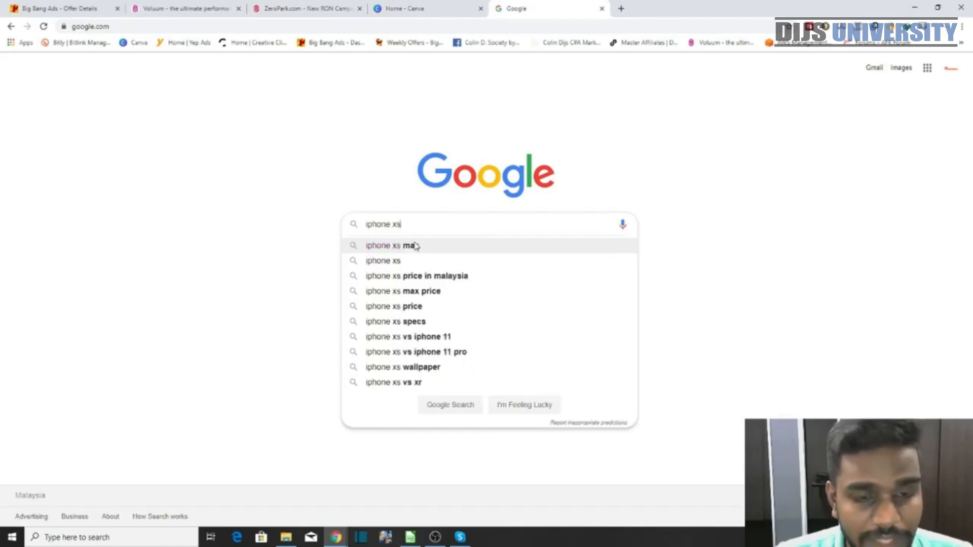
key(Return)
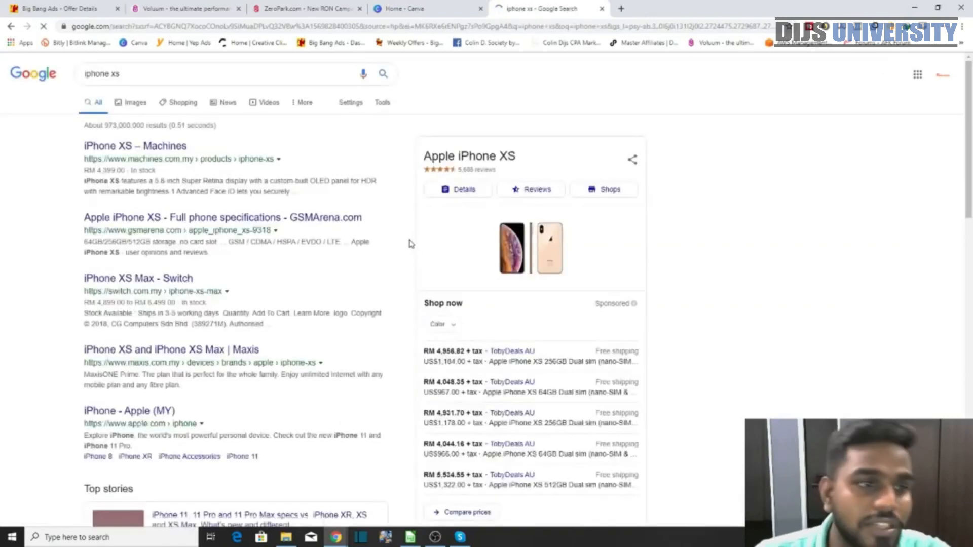
click(122, 102)
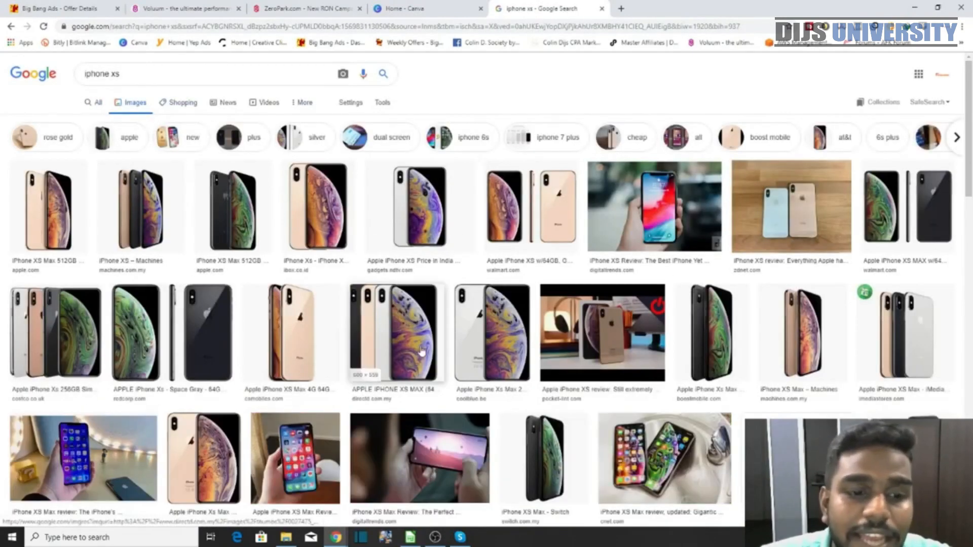
click(202, 72)
text(png)
key(Return)
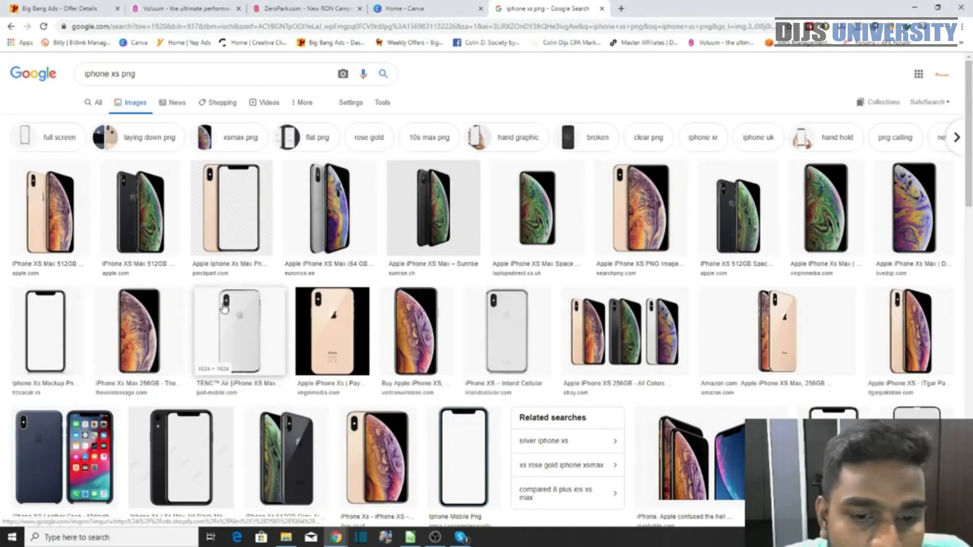
Save the space gray iPhone XS Max image to the Desktop as iphone-xs-max-space-select-2018 PNG and close the image search.
click(120, 210)
right_click(776, 270)
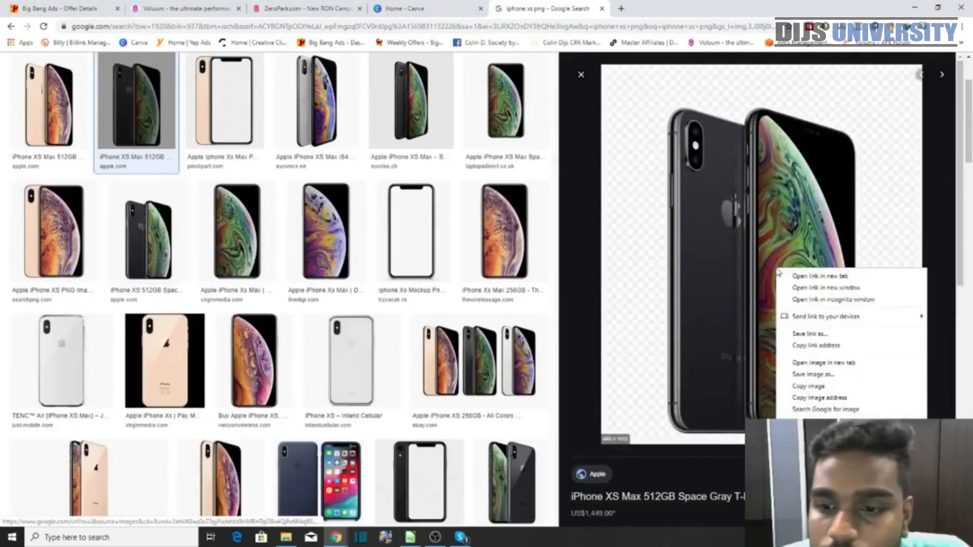
click(812, 375)
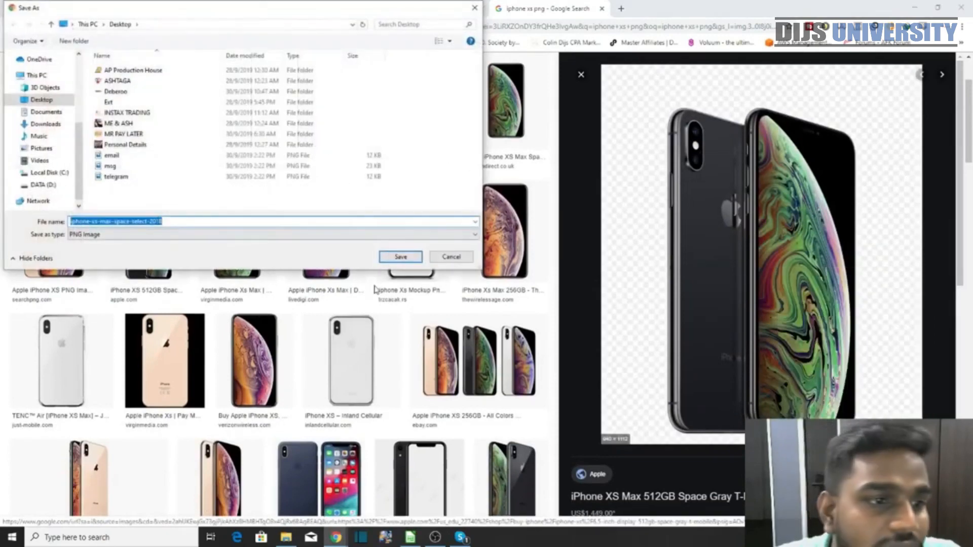
click(387, 260)
click(581, 75)
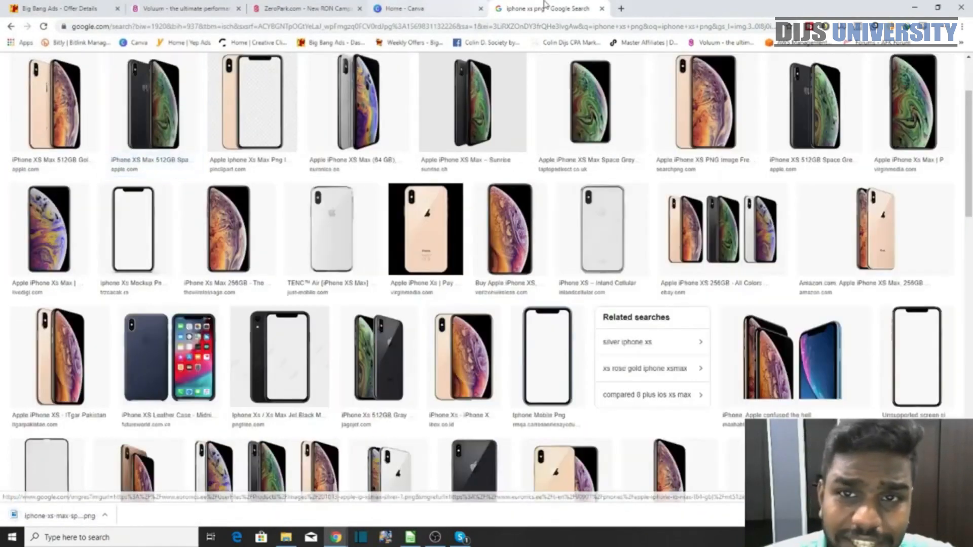
click(601, 8)
Return to the Zeropark campaign form, start the Draft #1 title and bring the push angle note into full view on the desktop.
click(305, 14)
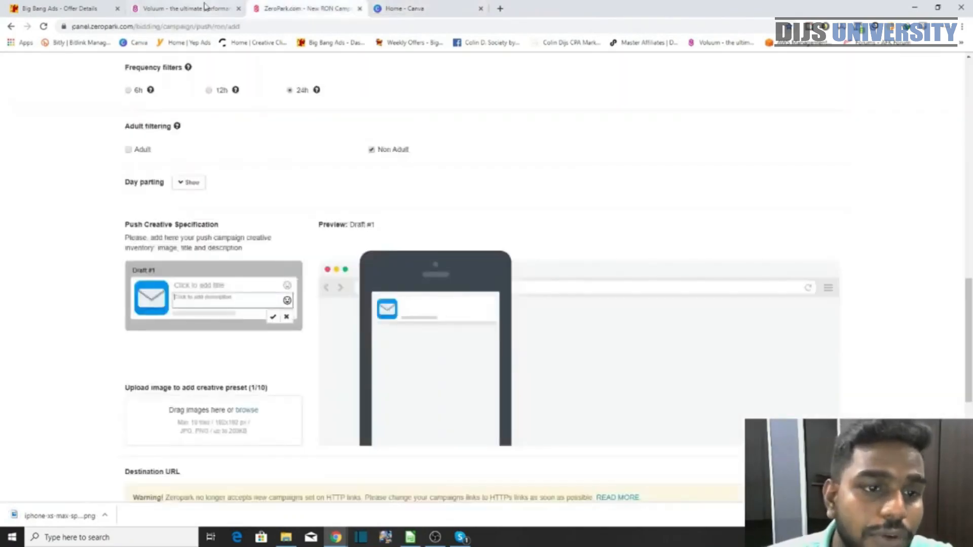
click(200, 285)
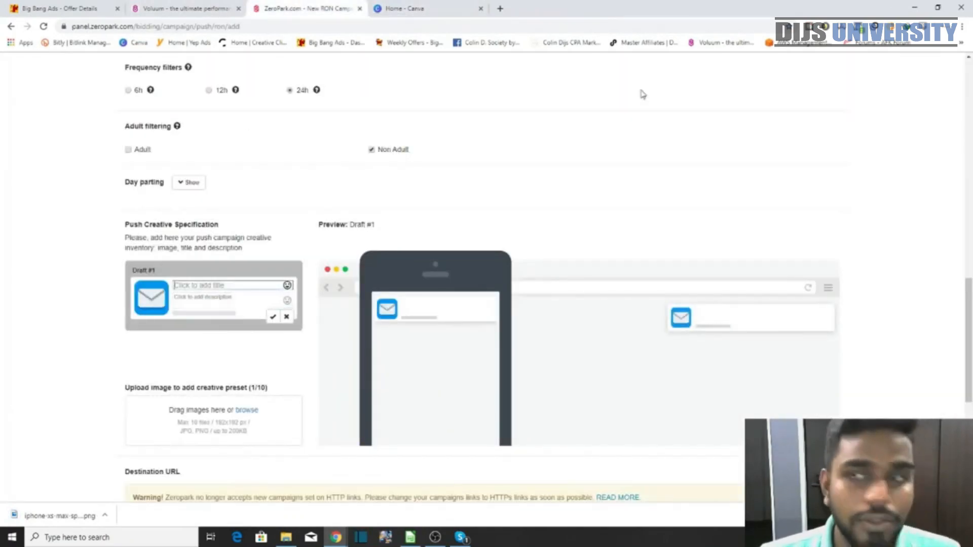
drag(787, 3, 727, 321)
drag(938, 94, 370, 22)
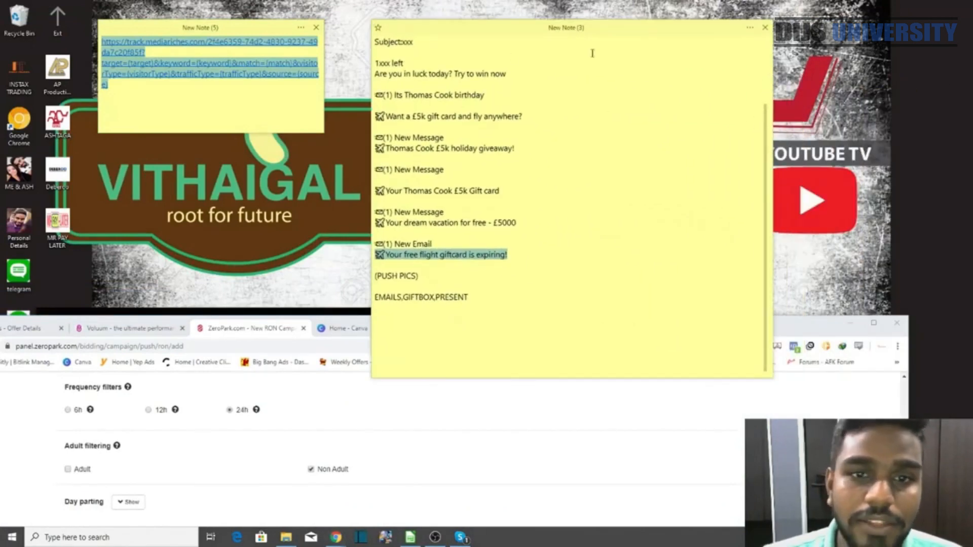
drag(621, 33, 656, 23)
Copy the "(1) New Message" headline with its envelope emoji from the note into the title of Draft #1.
scroll(563, 213, up, 4)
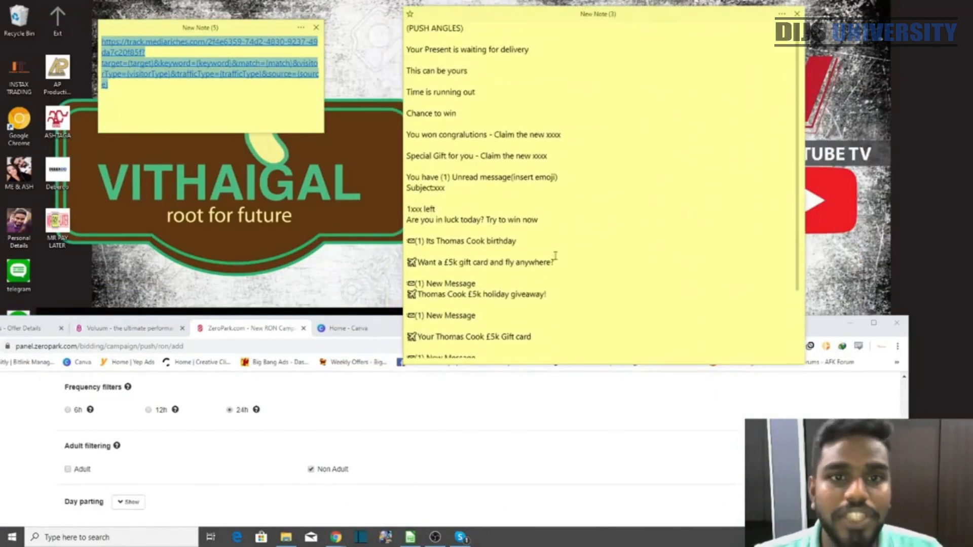
scroll(545, 245, down, 2)
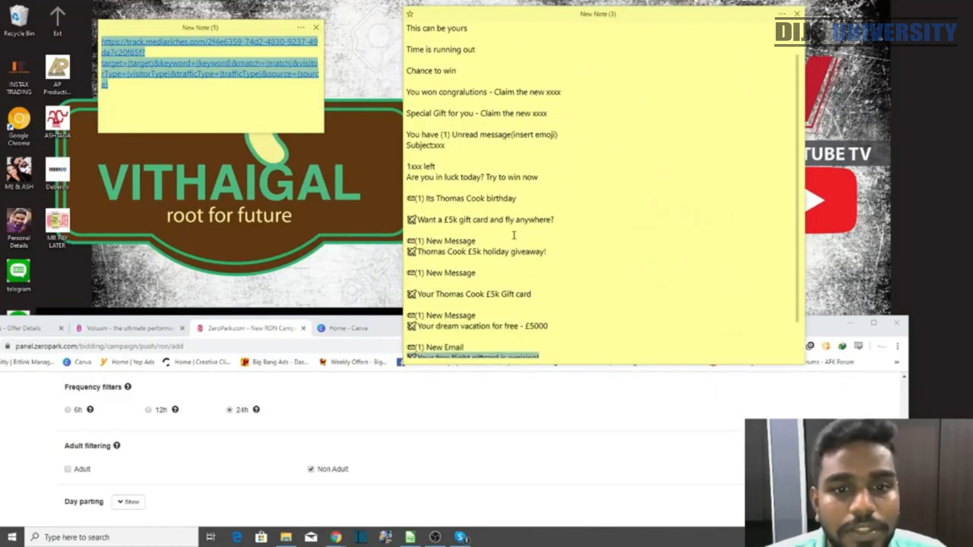
scroll(463, 236, down, 2)
drag(479, 208, 406, 210)
key(ctrl+c)
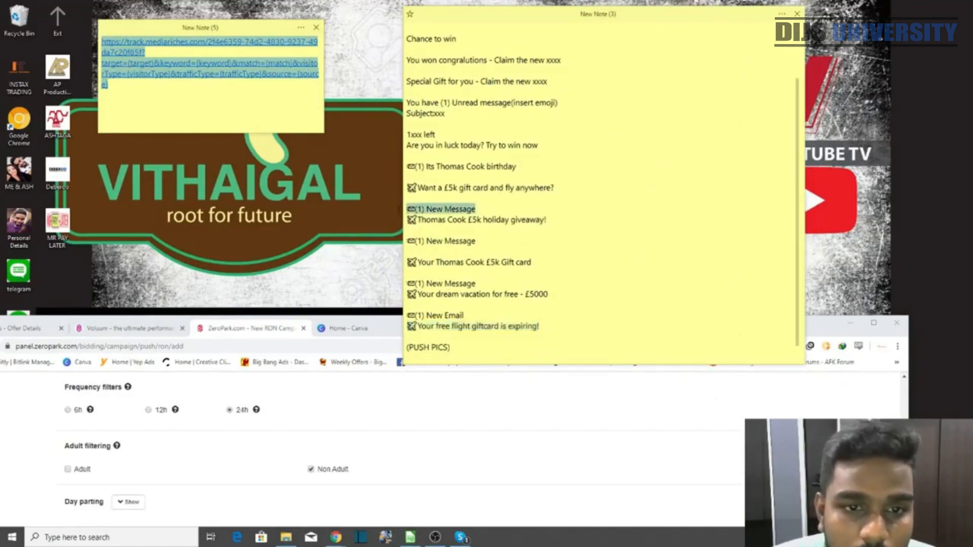
double_click(828, 333)
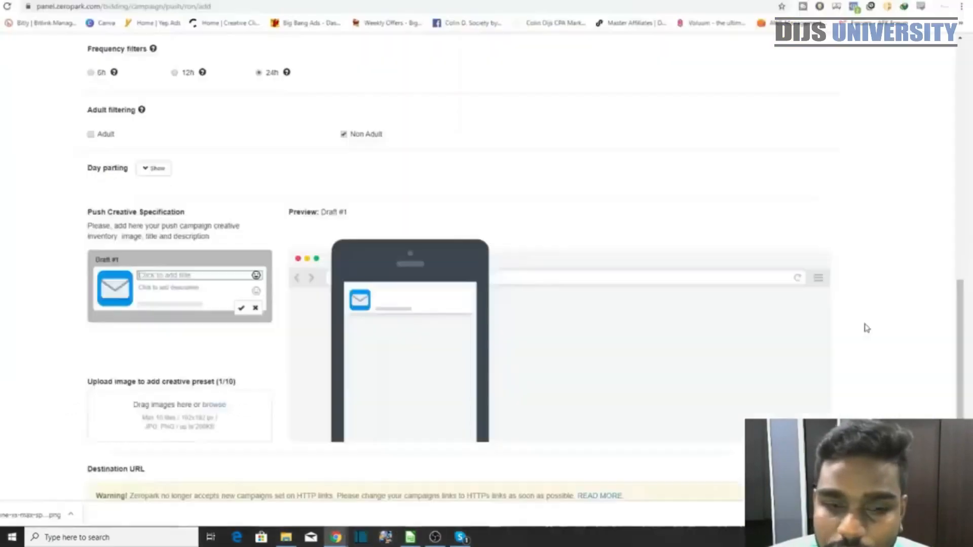
click(235, 284)
key(ctrl+v)
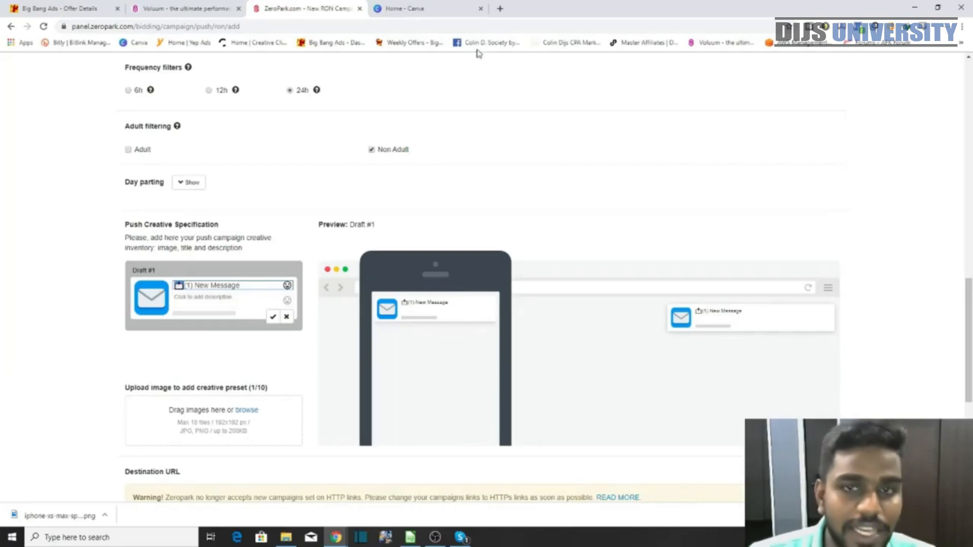
Look through the note's push angles for a line suited to the Draft #1 description.
double_click(782, 8)
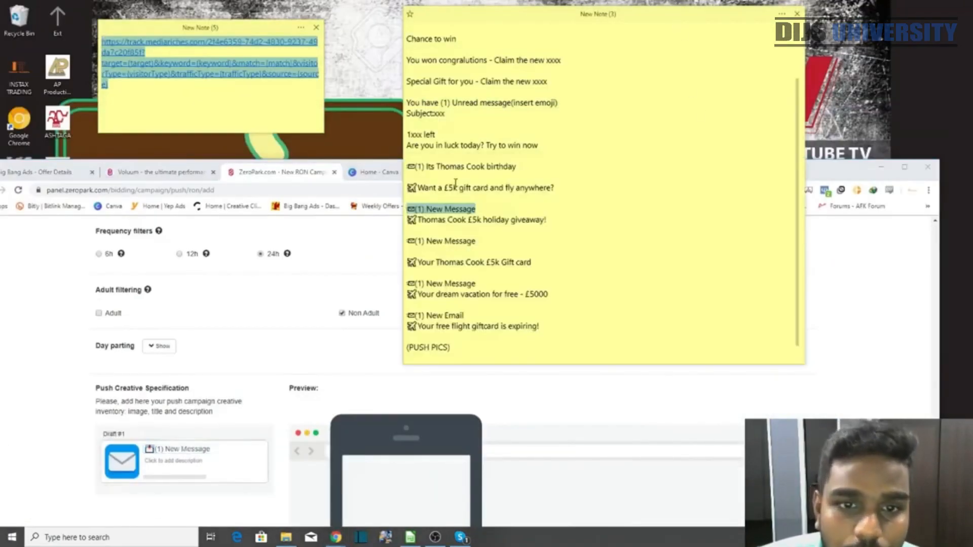
drag(546, 220, 404, 220)
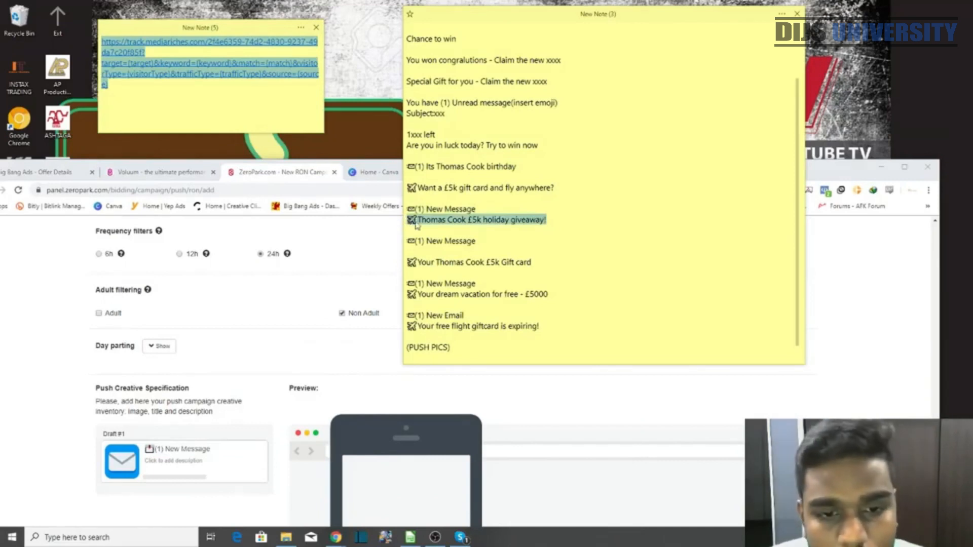
click(557, 219)
mouse_move(557, 219)
mouse_down()
mouse_move(418, 220)
mouse_move(553, 219)
mouse_up()
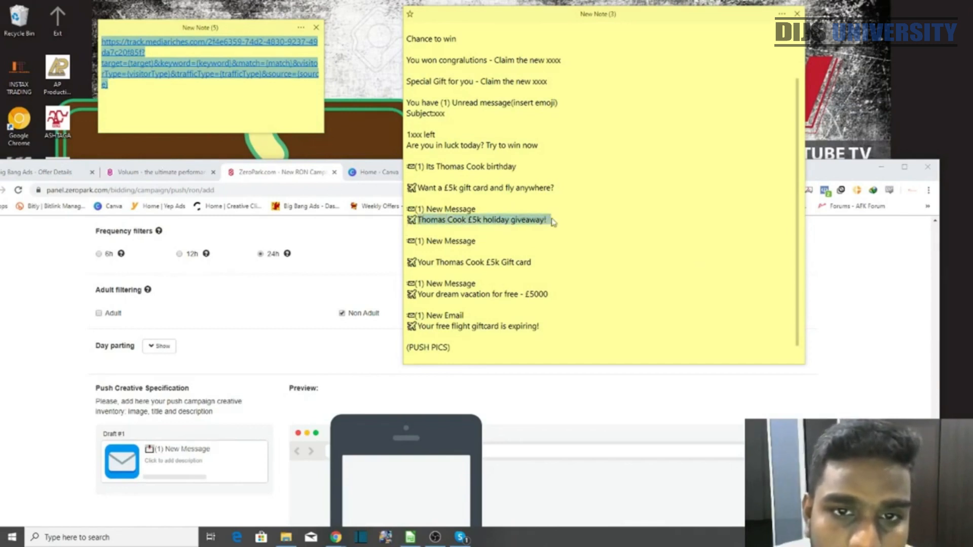
click(834, 172)
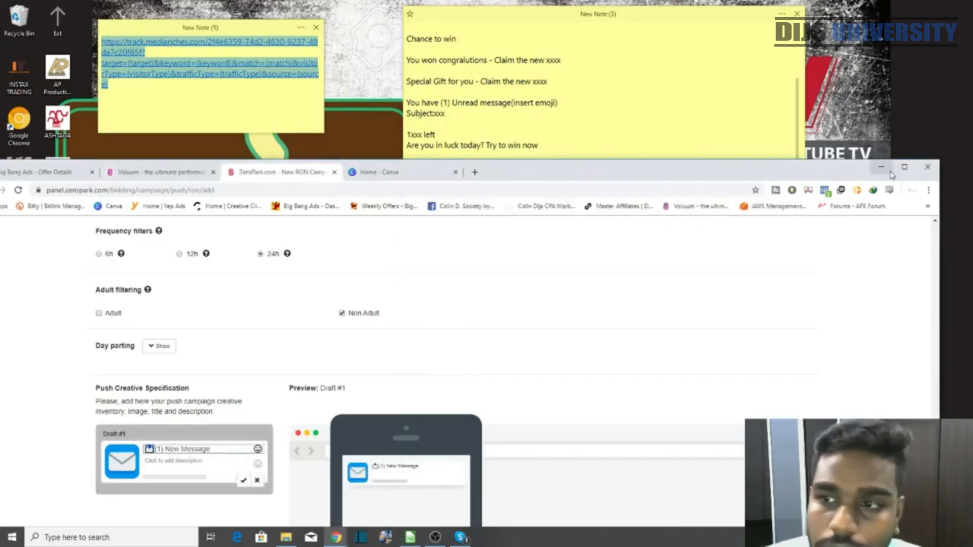
click(570, 132)
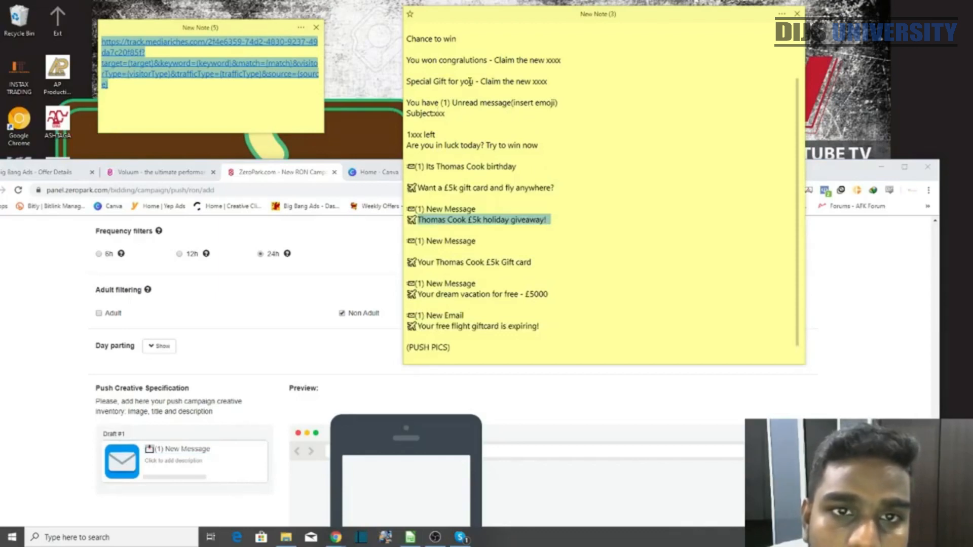
click(513, 68)
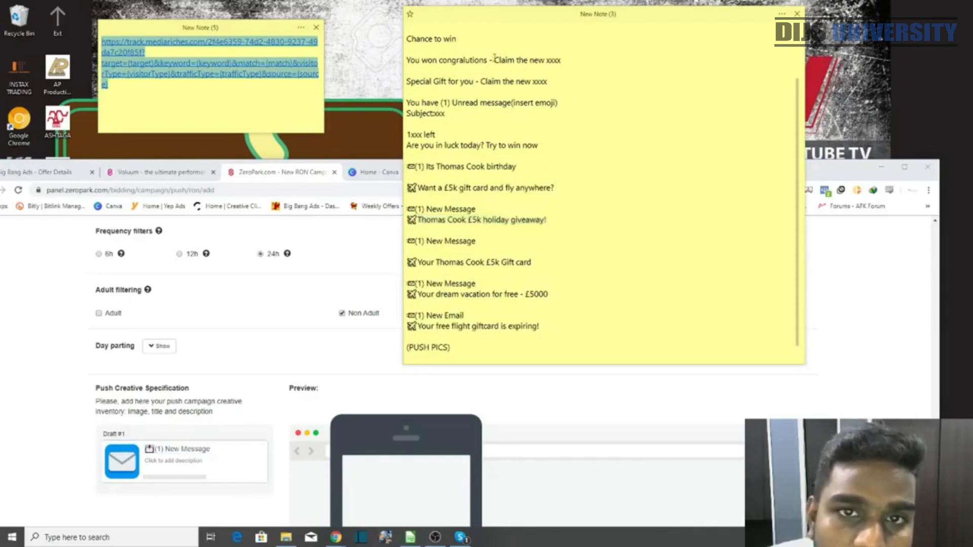
Copy "Claim the new xxxx" from the note into the Draft #1 description and replace the placeholder with "iPhone XS".
drag(495, 57, 565, 60)
key(ctrl+c)
click(147, 465)
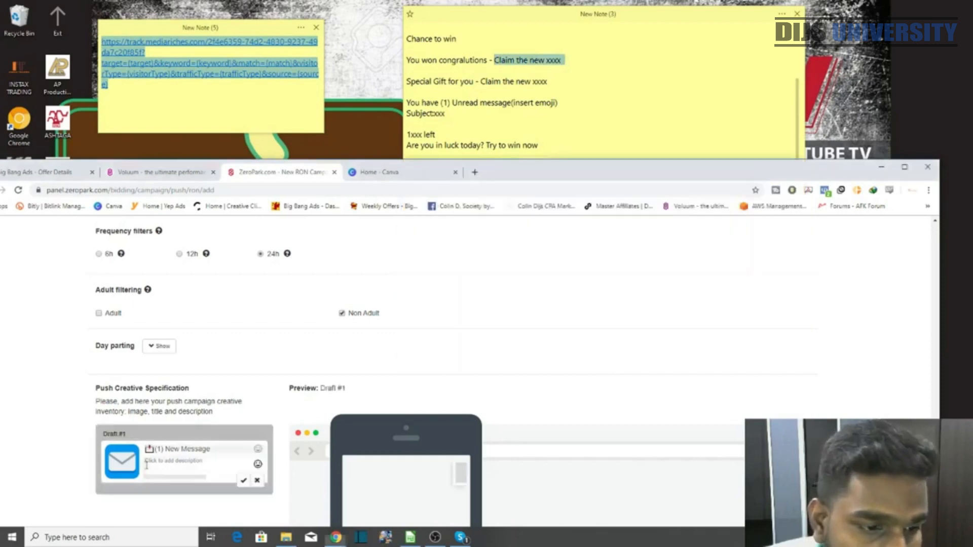
key(ctrl+v)
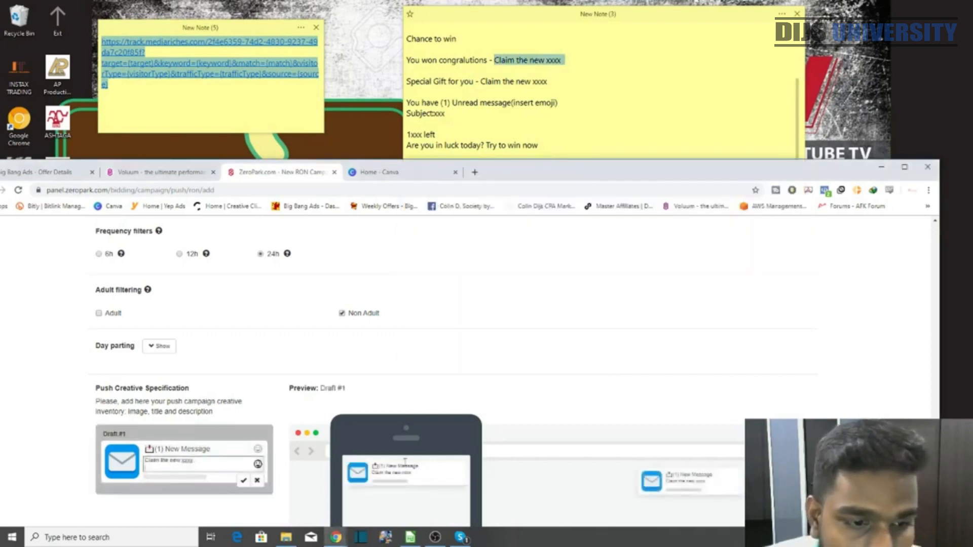
double_click(185, 462)
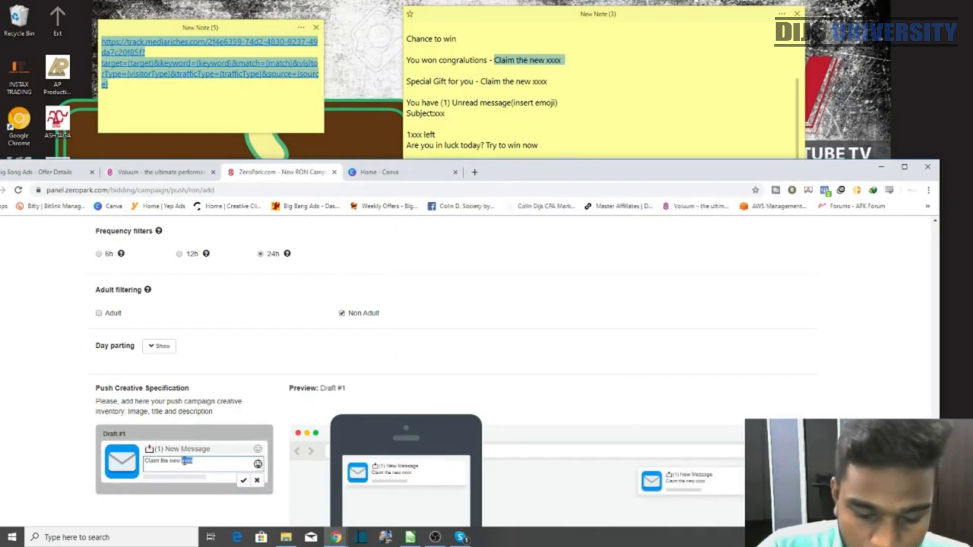
text(iPhone)
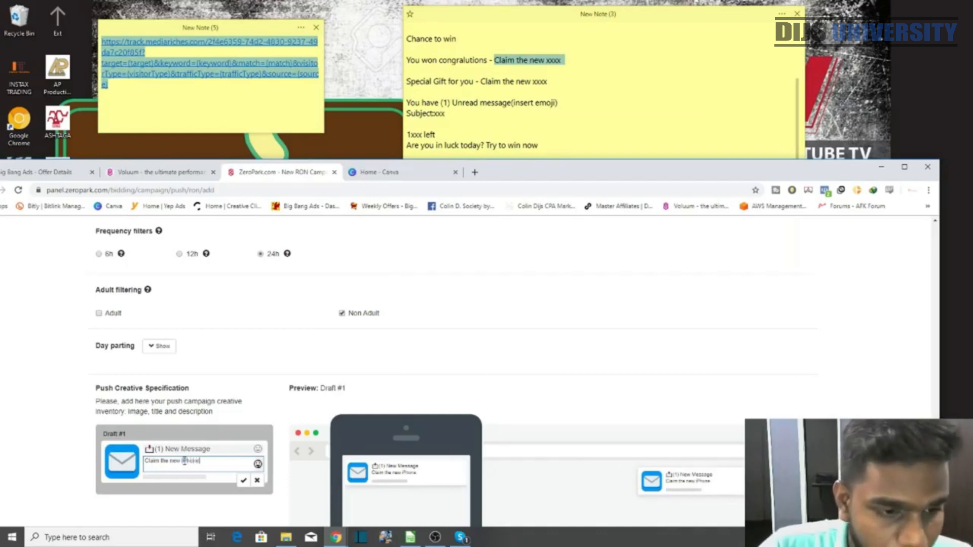
text( XS)
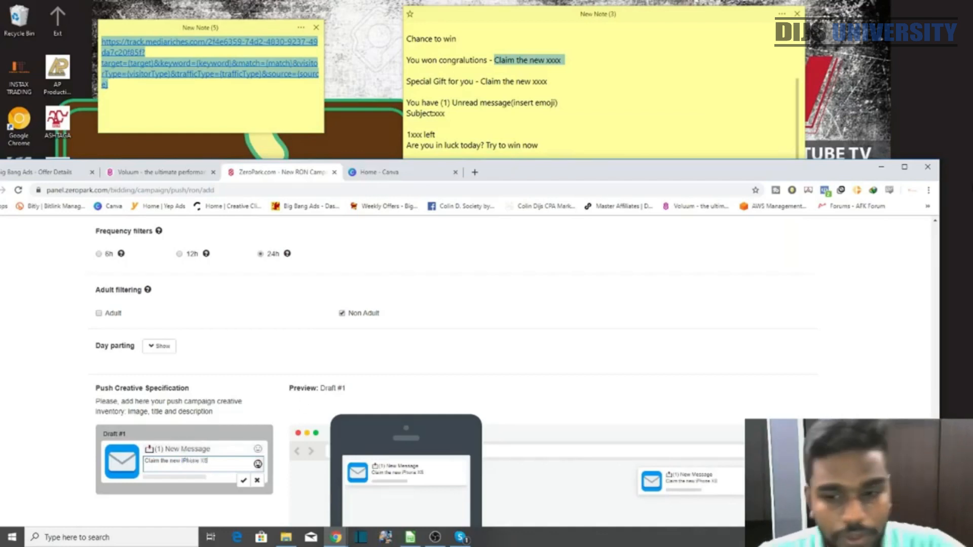
click(904, 167)
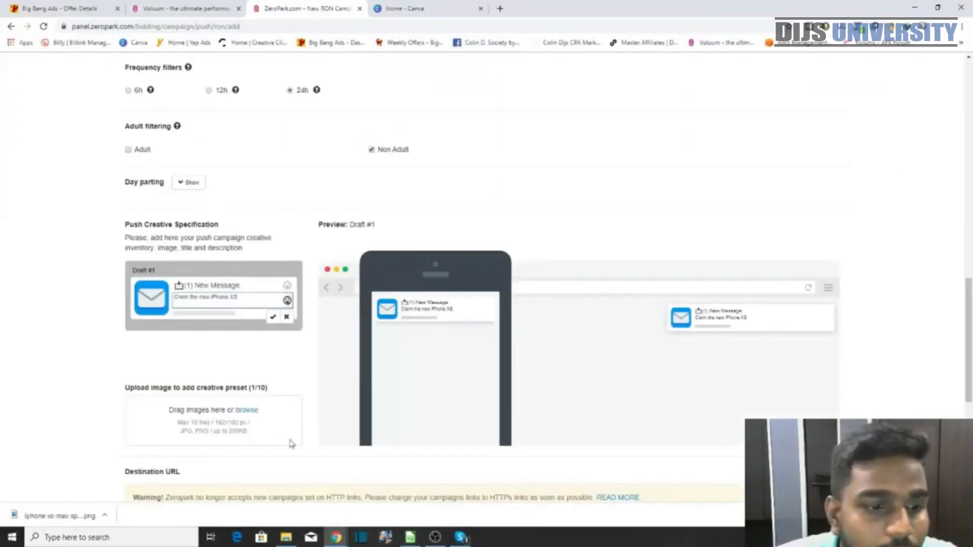
drag(137, 390, 265, 393)
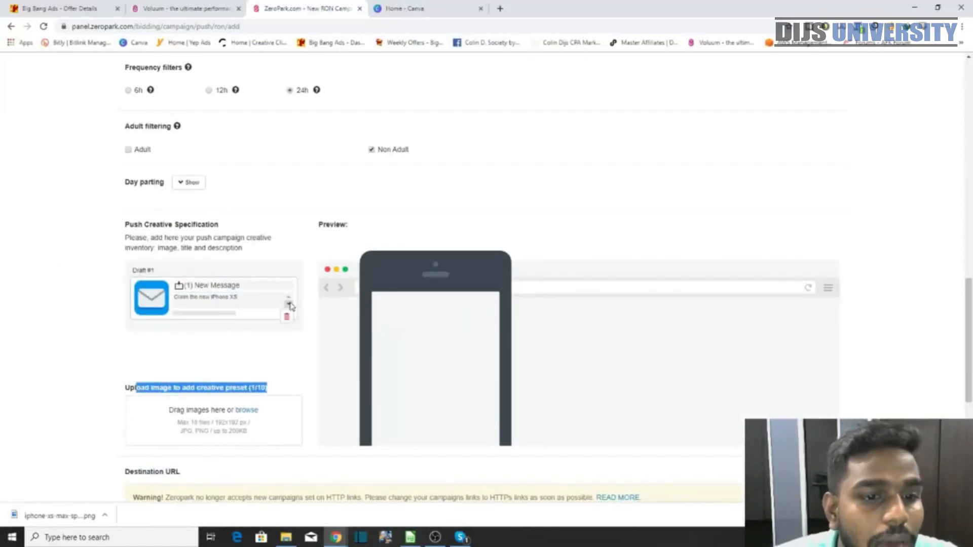
Check how the Draft #1 creative looks in the mobile and desktop previews.
click(335, 271)
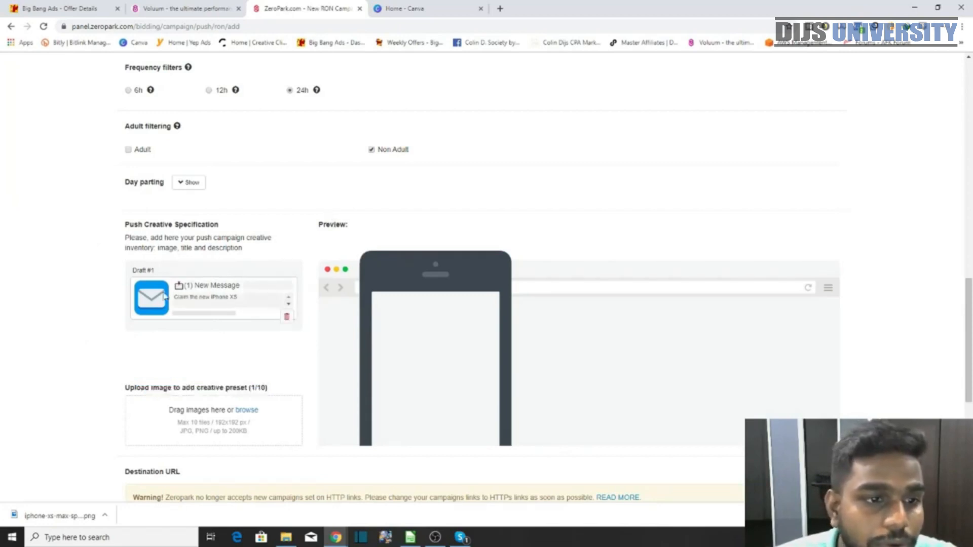
click(229, 286)
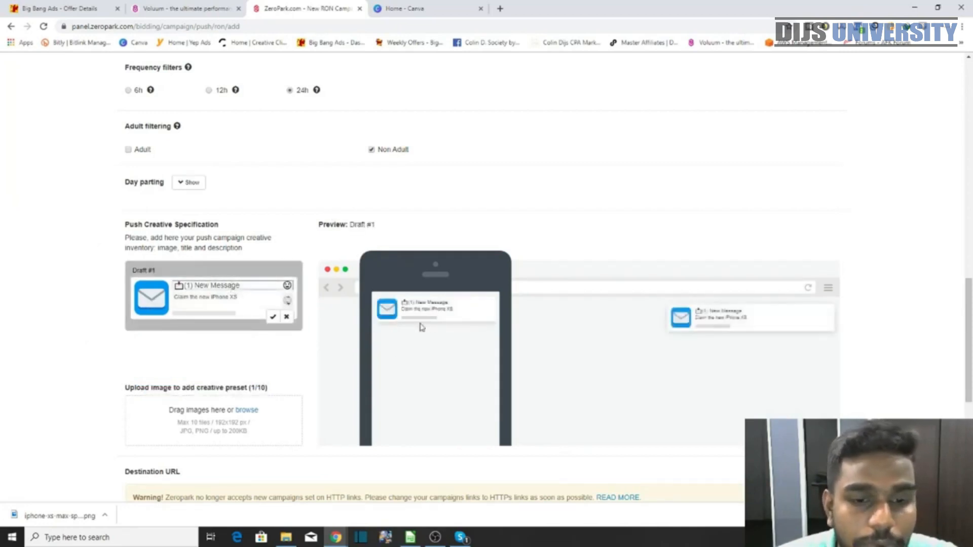
click(210, 315)
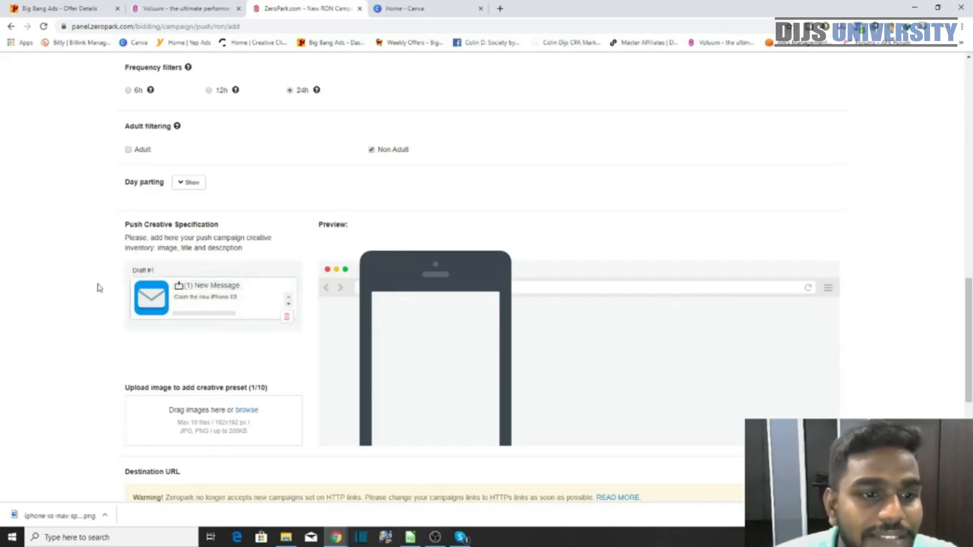
drag(126, 238, 255, 248)
click(264, 235)
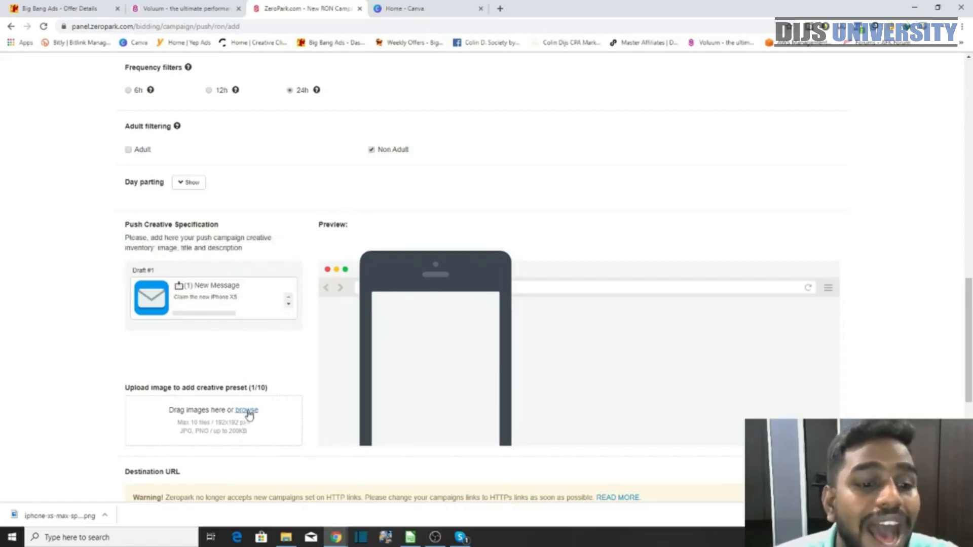
Upload the green message icon from the Desktop folder as the second push creative image.
drag(248, 388, 268, 388)
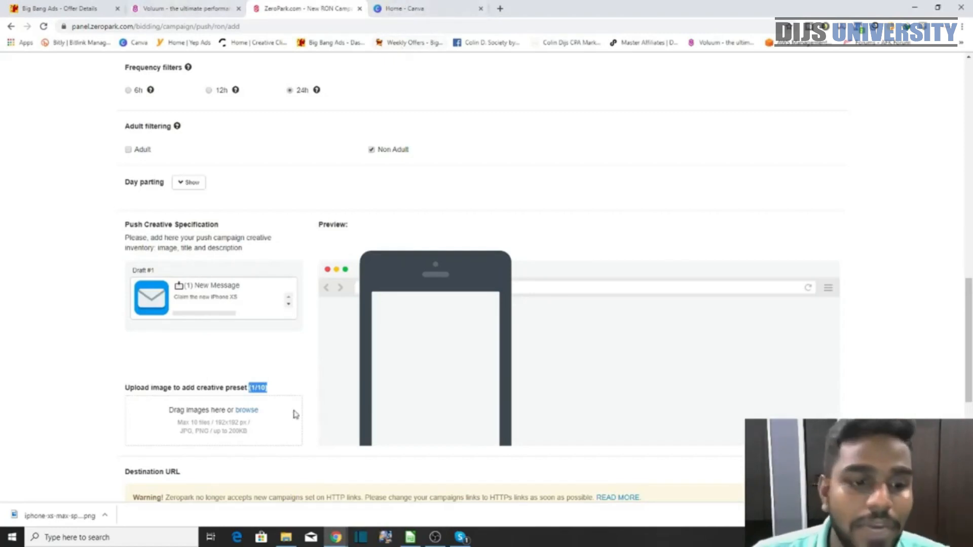
click(248, 410)
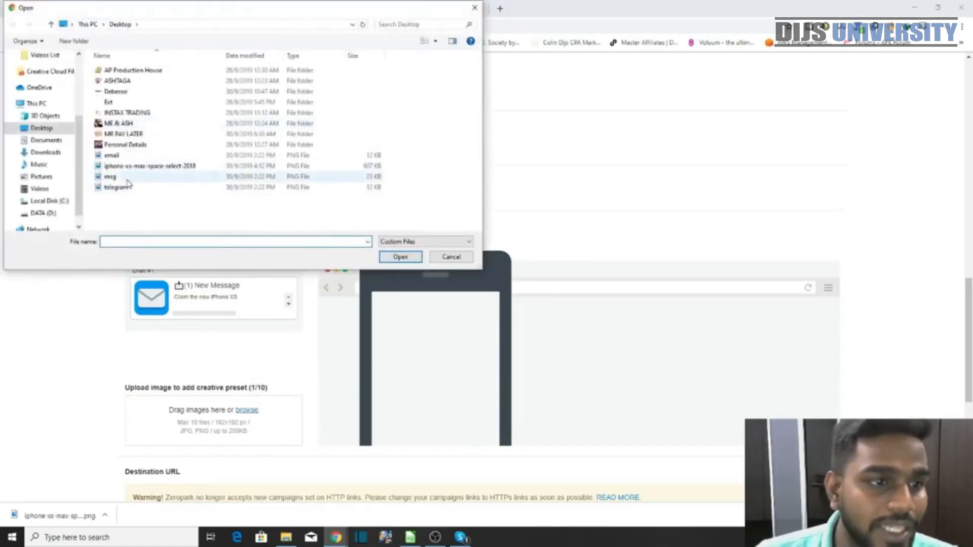
click(121, 187)
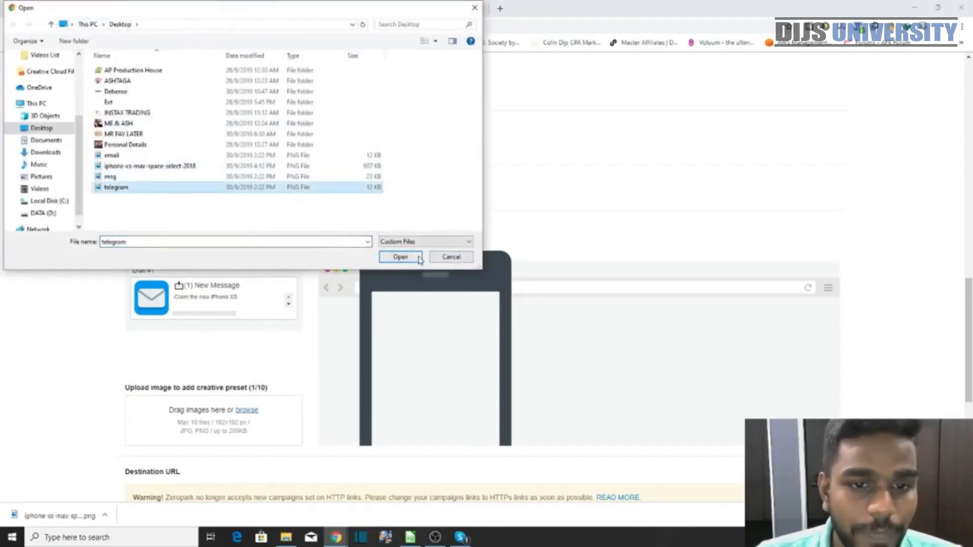
click(400, 257)
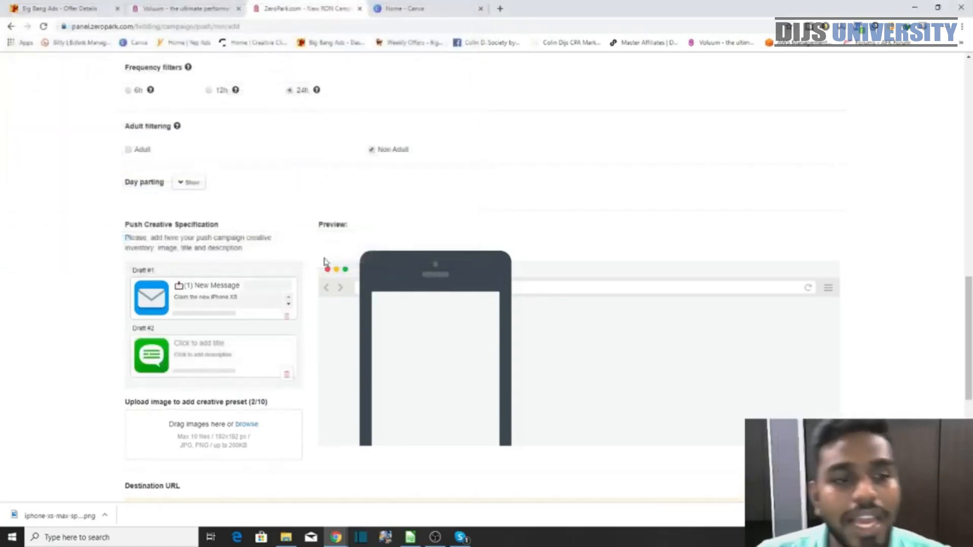
Copy "You have (1) Unread message" from the push angle note into the title of Draft #2.
drag(870, 3, 856, 179)
click(635, 15)
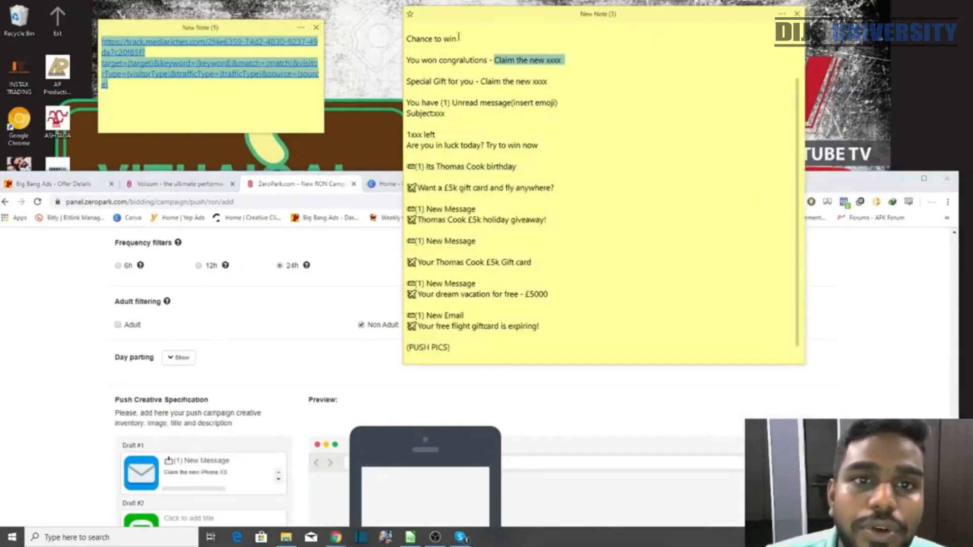
drag(459, 39, 411, 39)
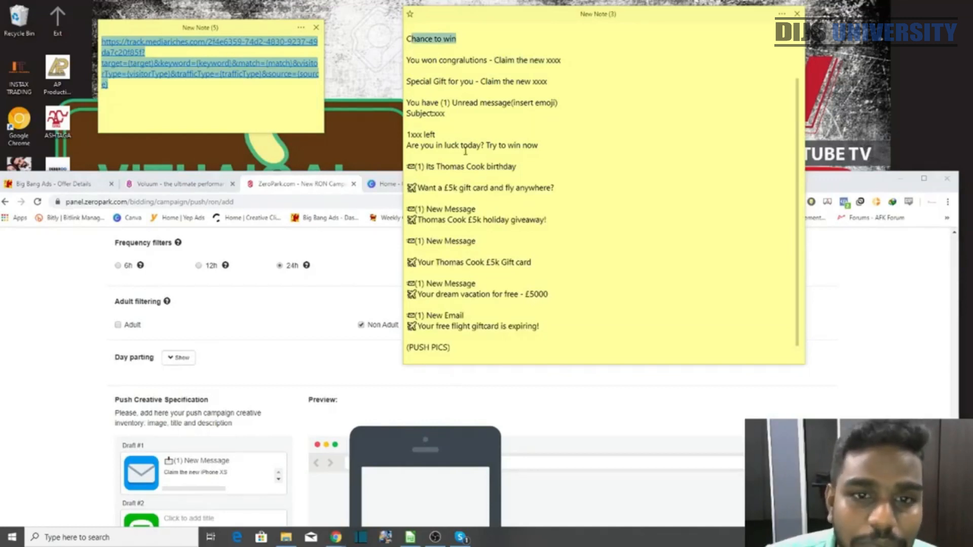
drag(509, 103, 406, 103)
key(ctrl+c)
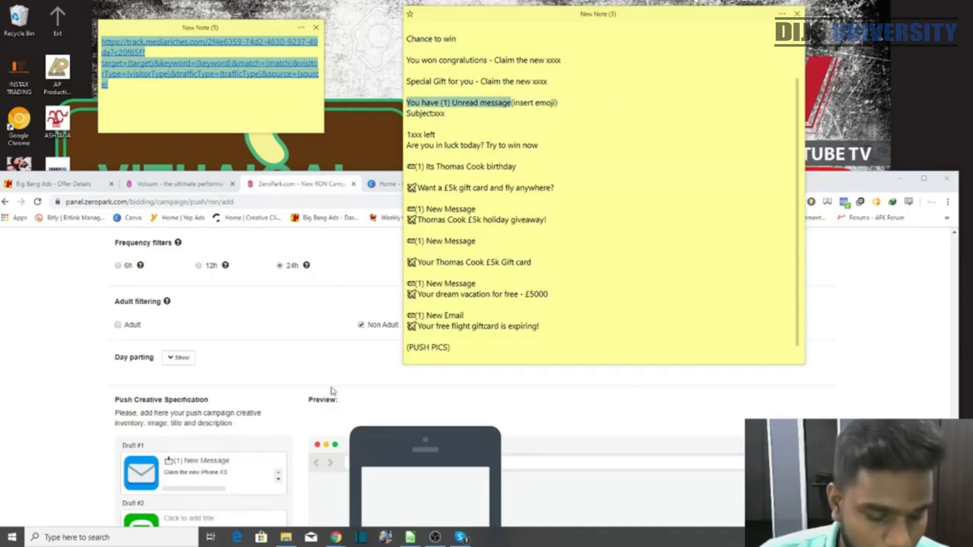
drag(858, 187, 873, 81)
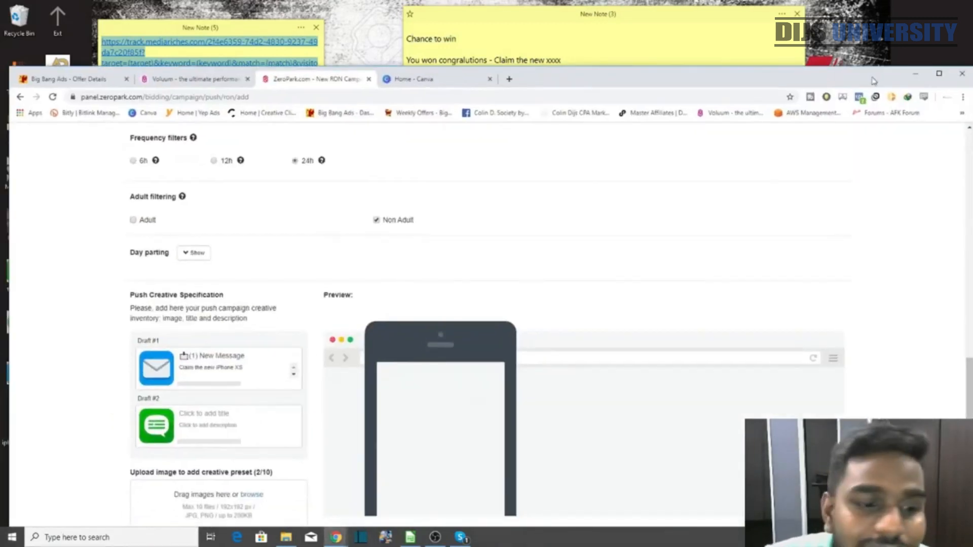
click(265, 413)
key(ctrl+v)
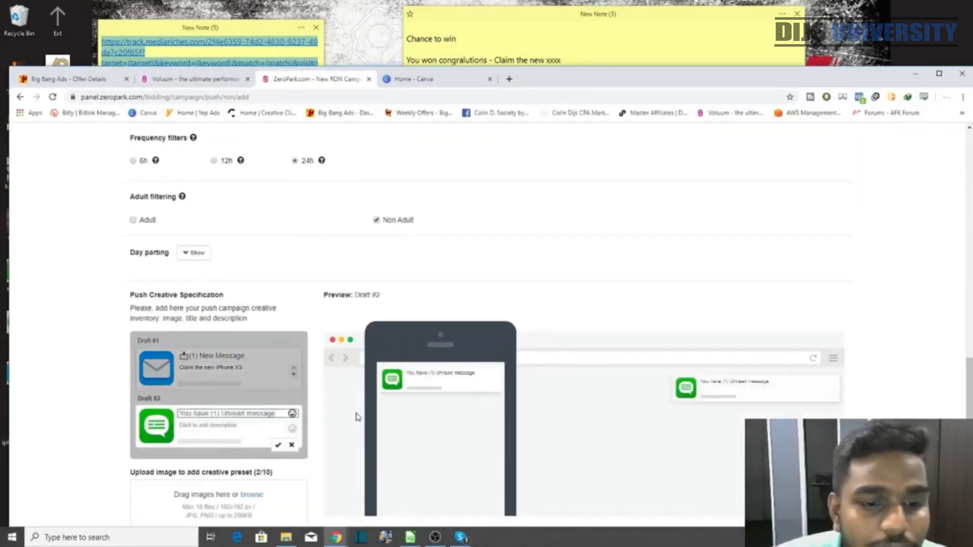
Copy the "Subject:xxx" line from the push angle note into the Draft #2 description.
click(673, 26)
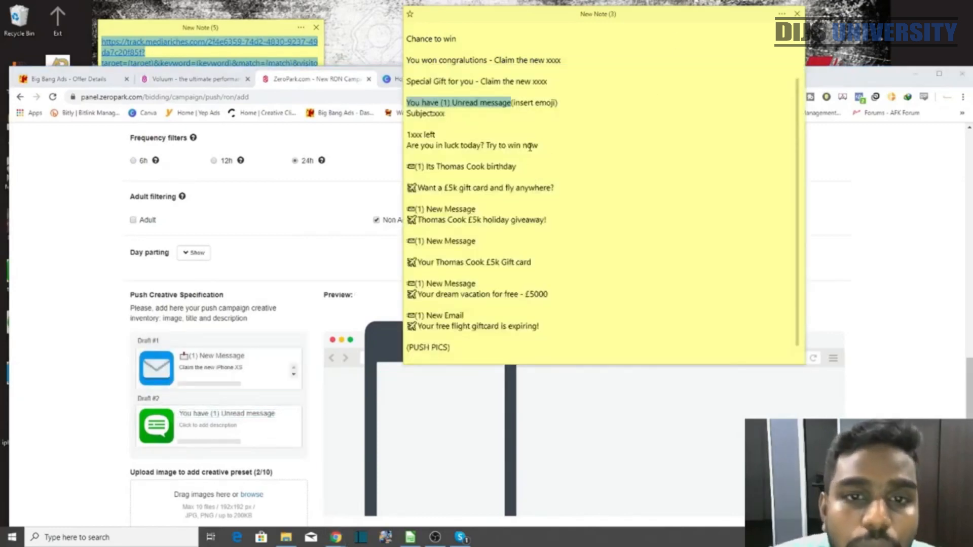
drag(467, 116, 406, 115)
key(ctrl+c)
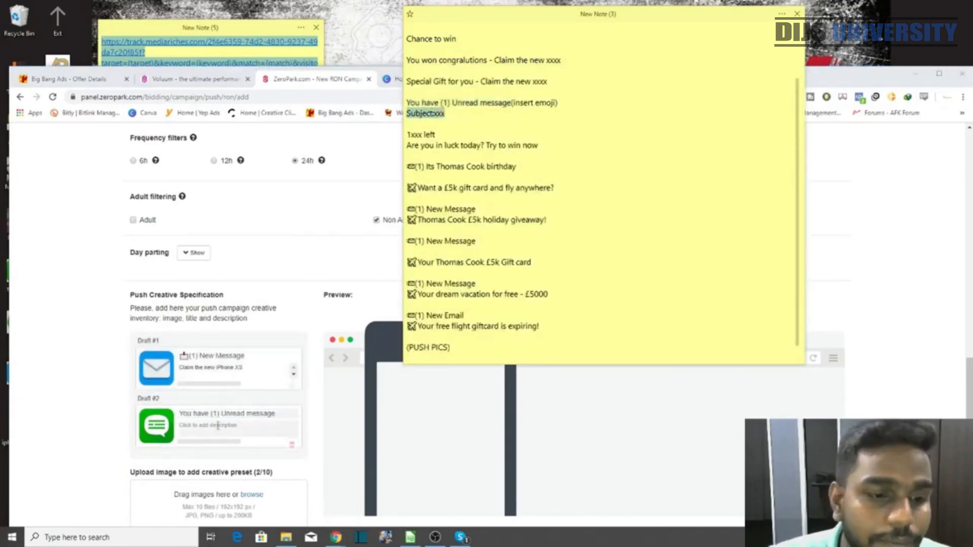
click(218, 428)
key(ctrl+v)
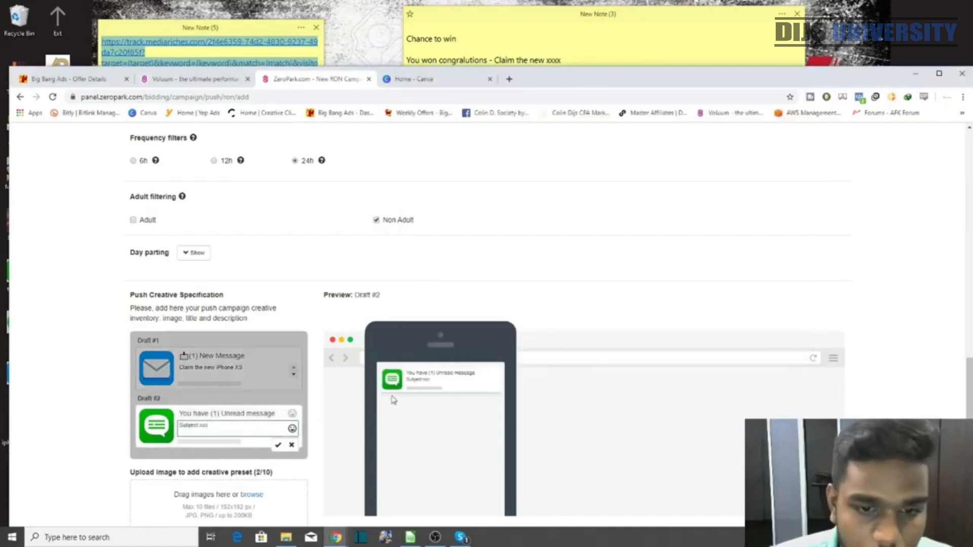
Replace the xxx placeholder after "Subject" in the Draft #2 description with "Win iPhone XS Today!".
drag(208, 425, 201, 425)
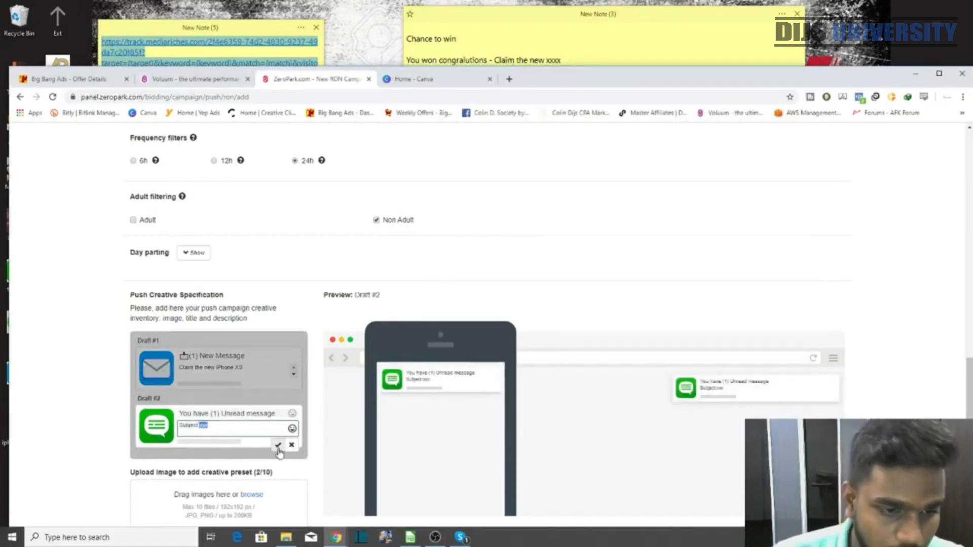
text(Win)
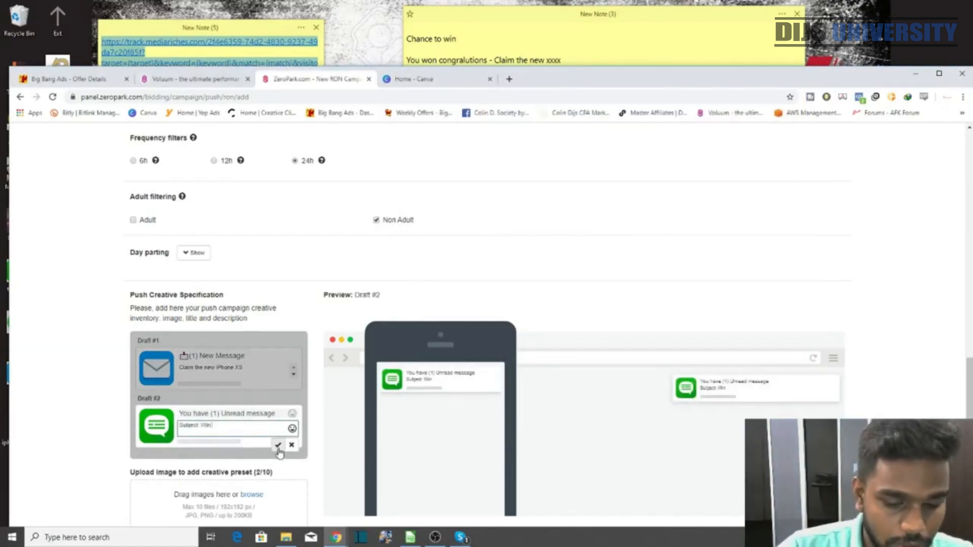
text( iP)
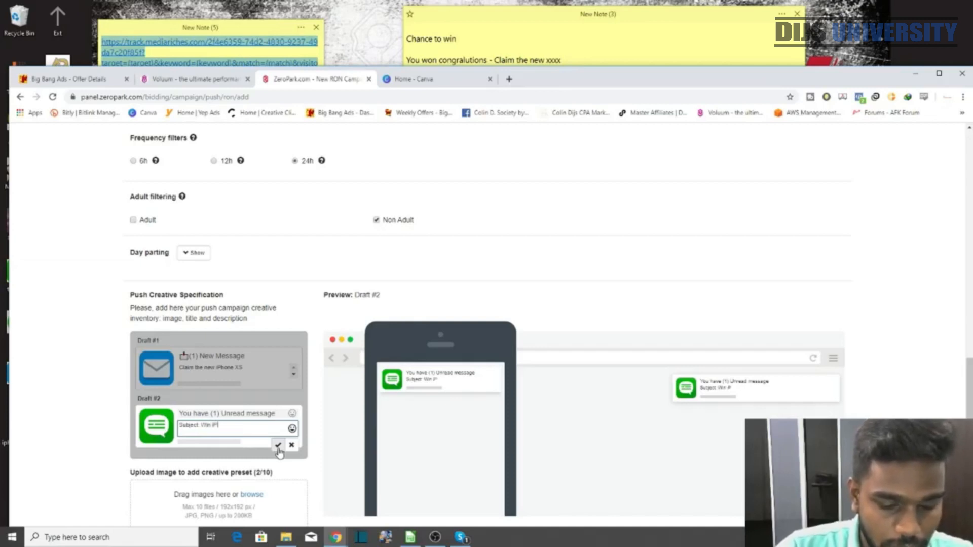
text(hone XS)
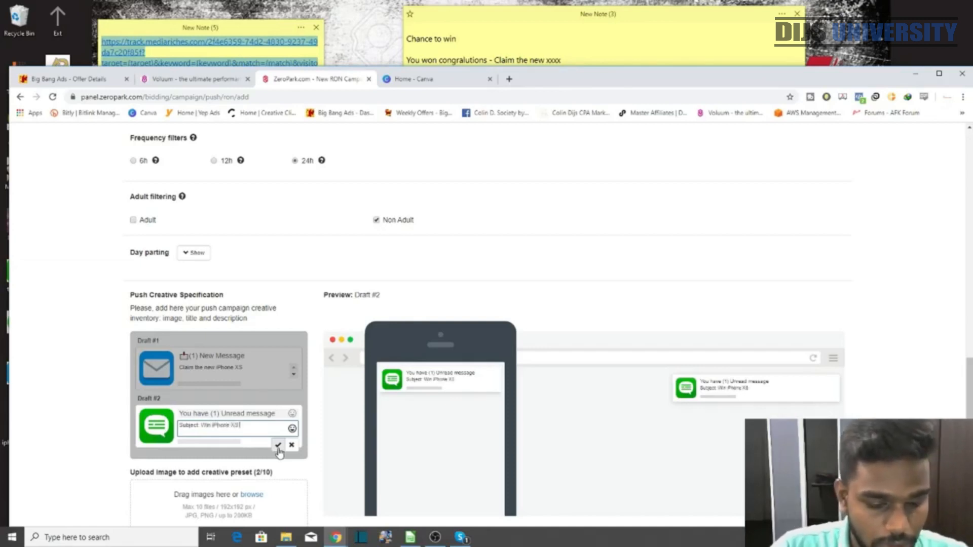
text( T)
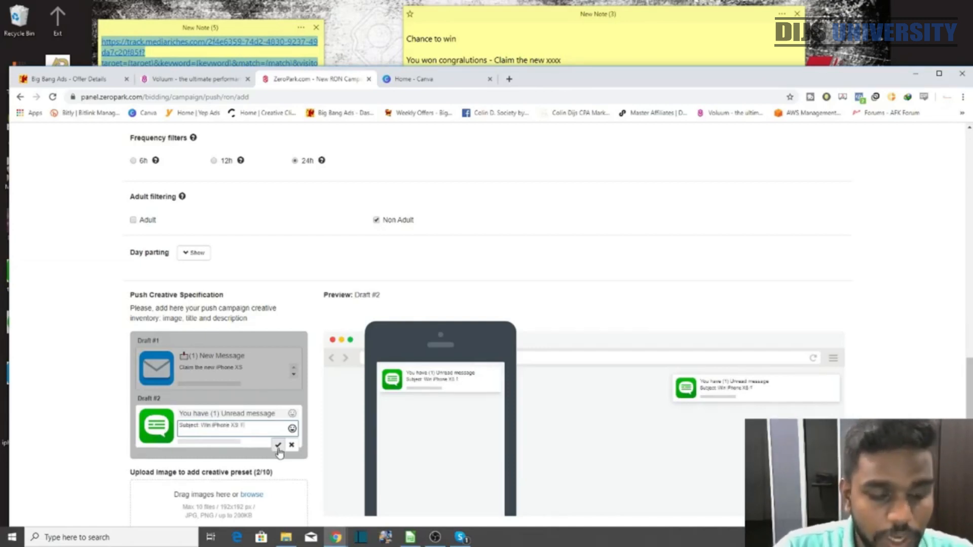
text(oday!)
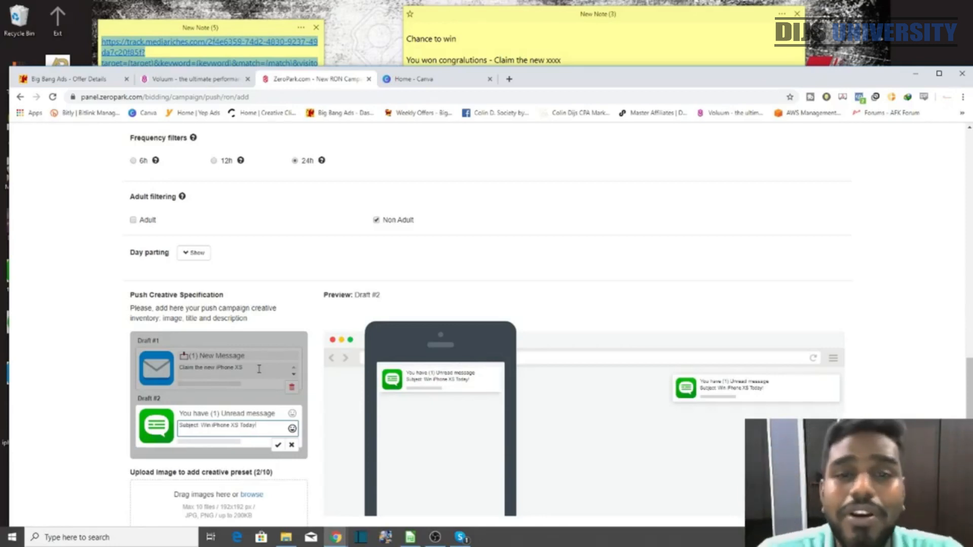
Maximize the browser window and review the campaign form's targeting, bid and budget settings.
click(940, 79)
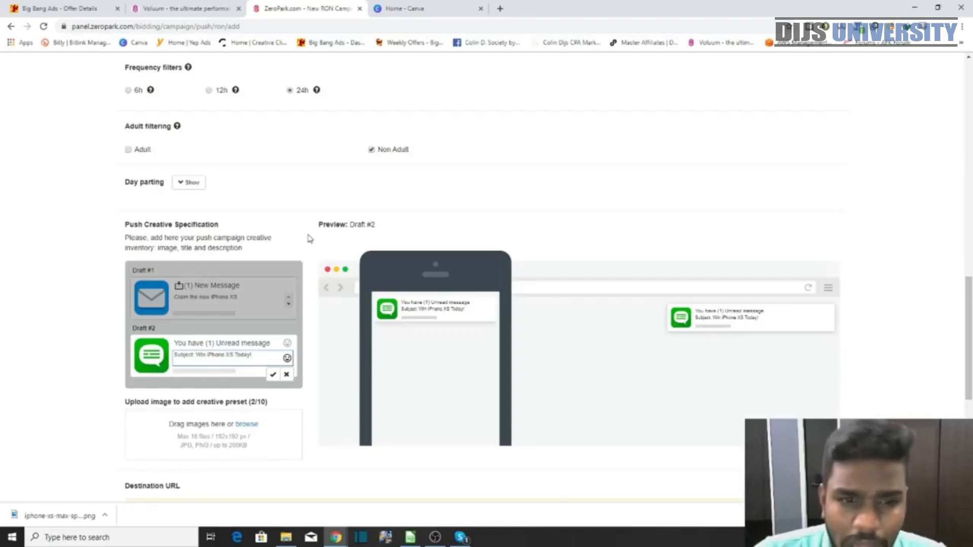
scroll(619, 263, up, 5)
scroll(620, 263, up, 10)
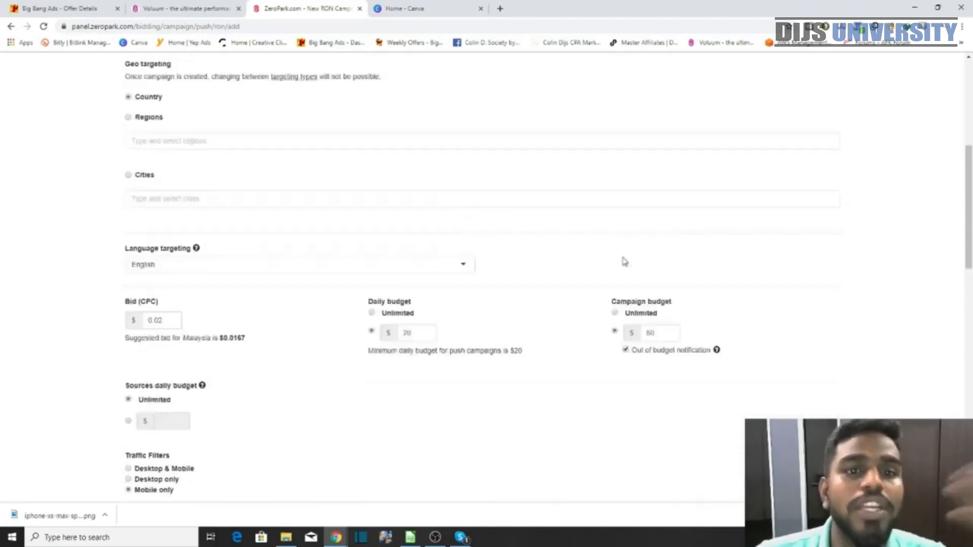
drag(969, 122, 970, 426)
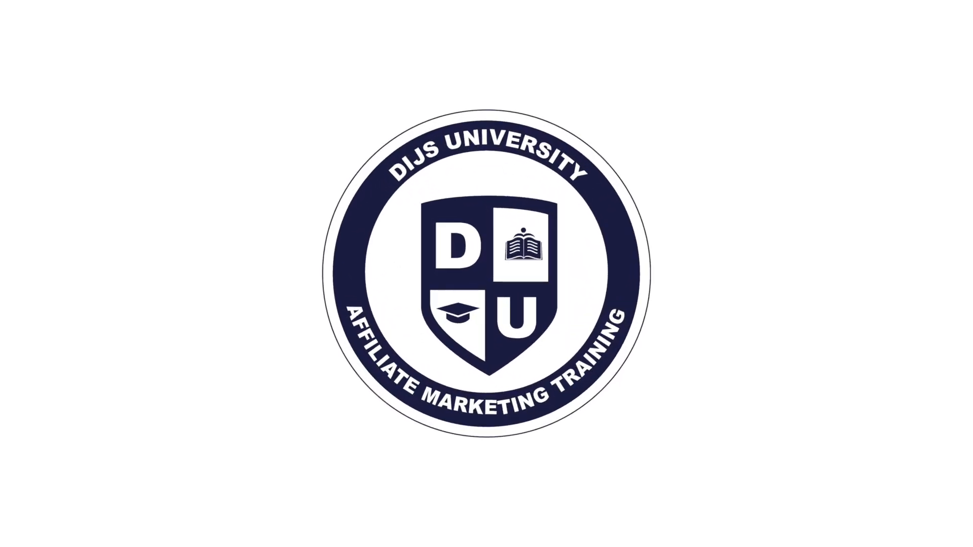
Look through the Dijs University course library, including its course categories, Facebook lessons and Zeropark push guides.
scroll(870, 230, down, 2)
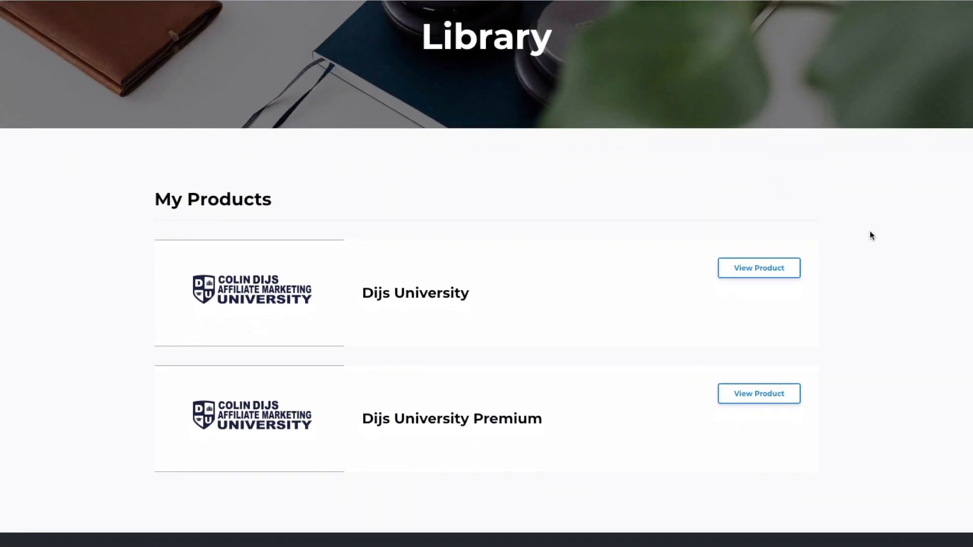
scroll(841, 231, down, 3)
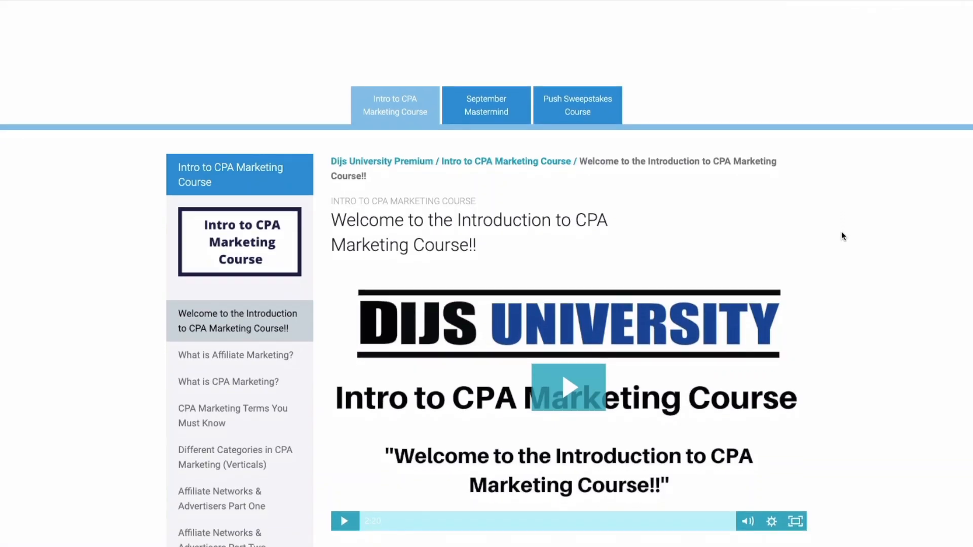
scroll(843, 237, down, 3)
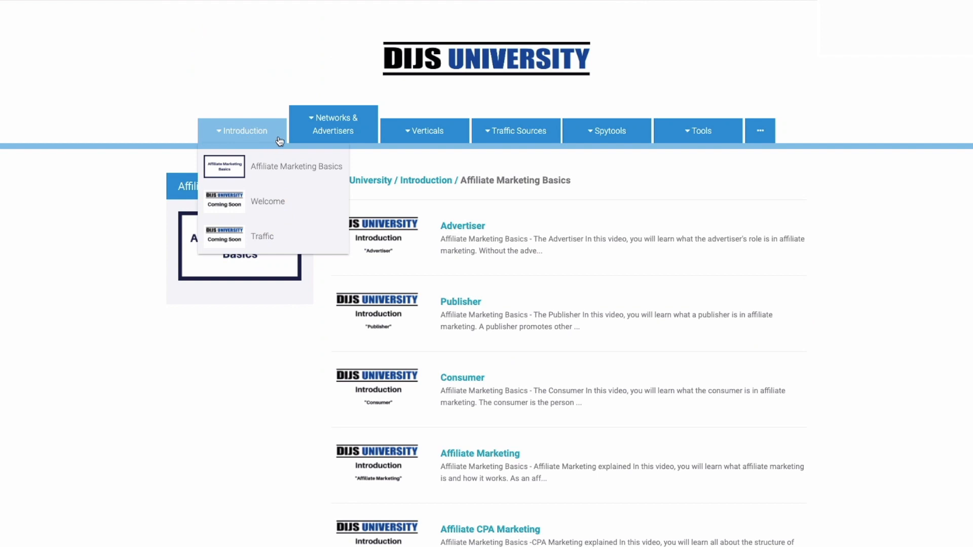
mouse_move(318, 141)
mouse_move(410, 140)
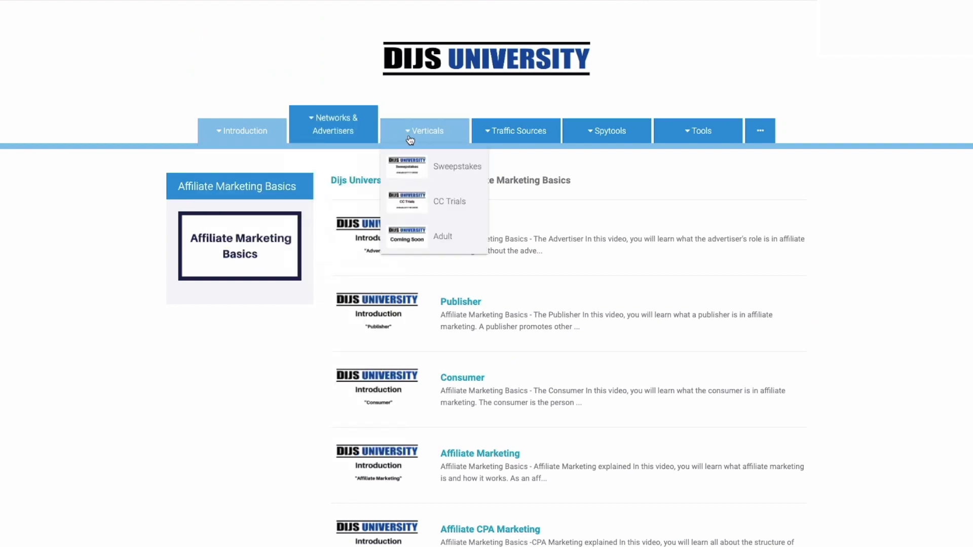
mouse_move(499, 141)
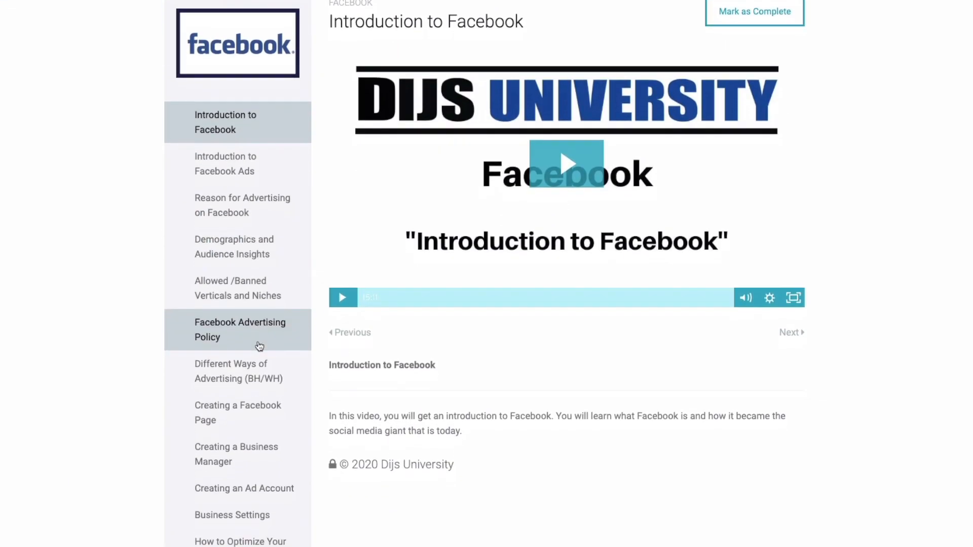
scroll(260, 346, down, 2)
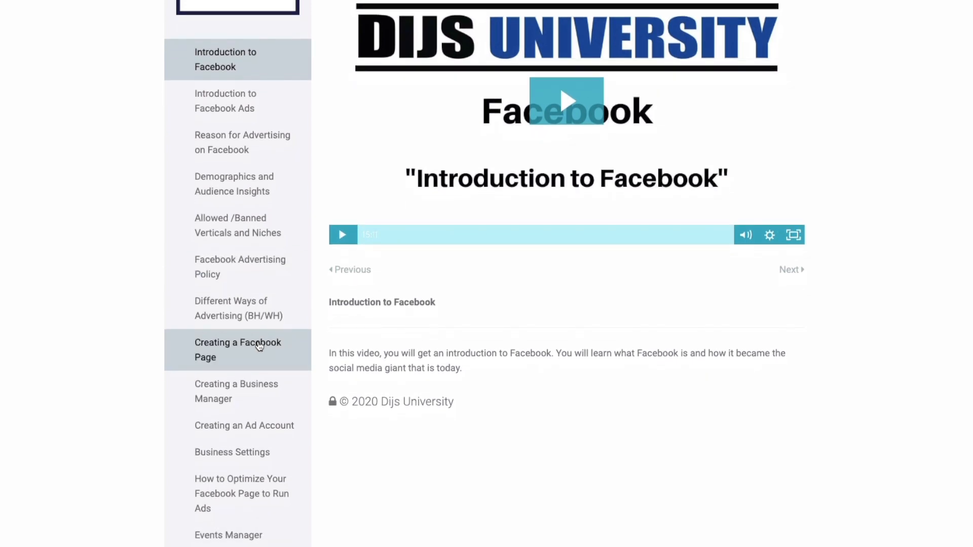
scroll(259, 347, down, 5)
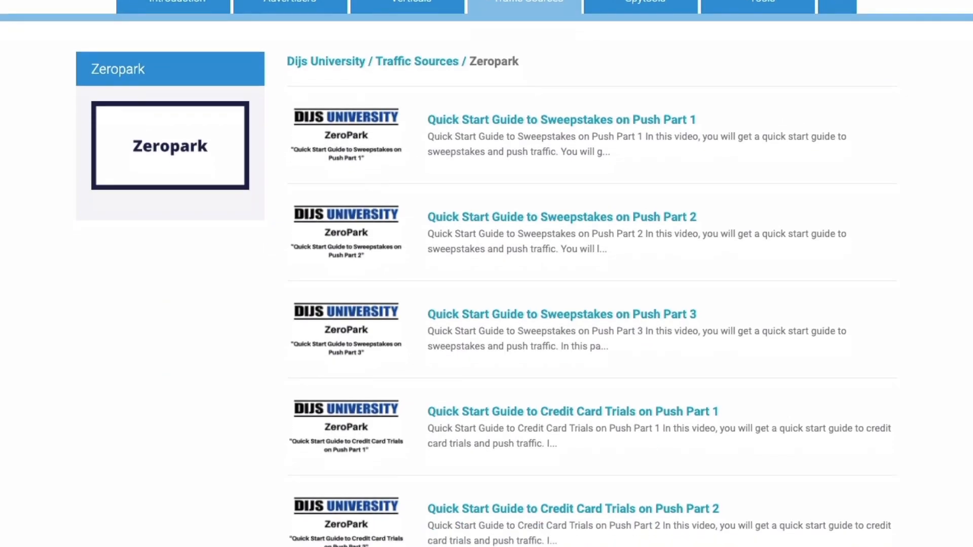
scroll(487, 274, down, 4)
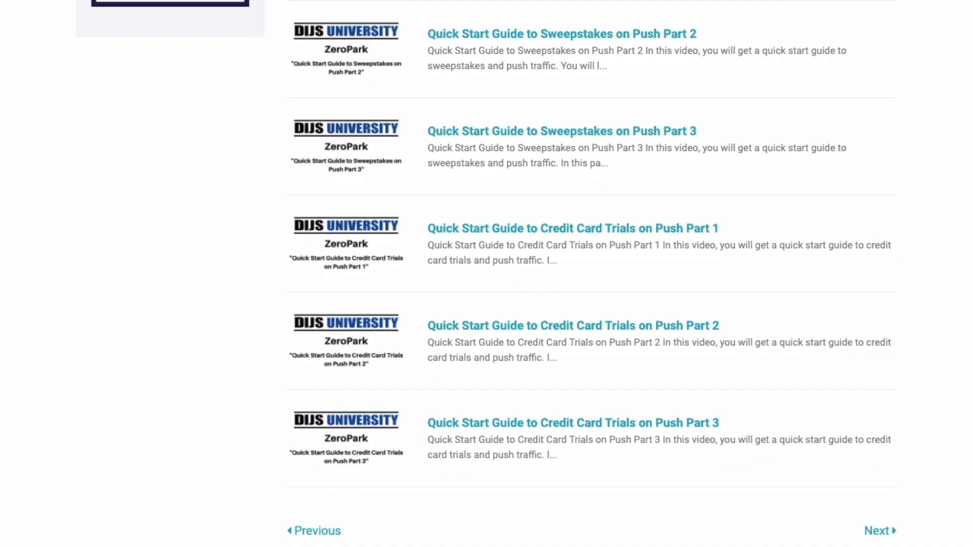
scroll(486, 273, up, 4)
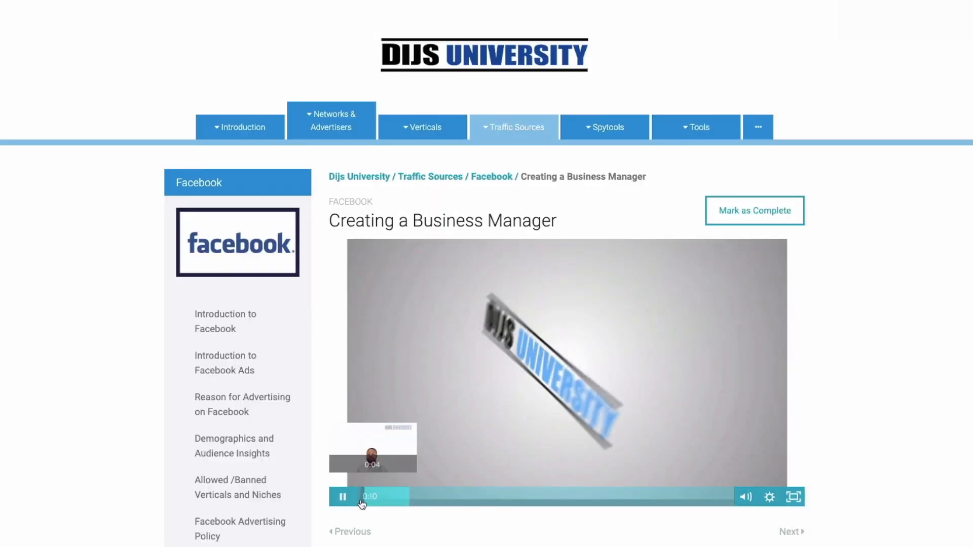